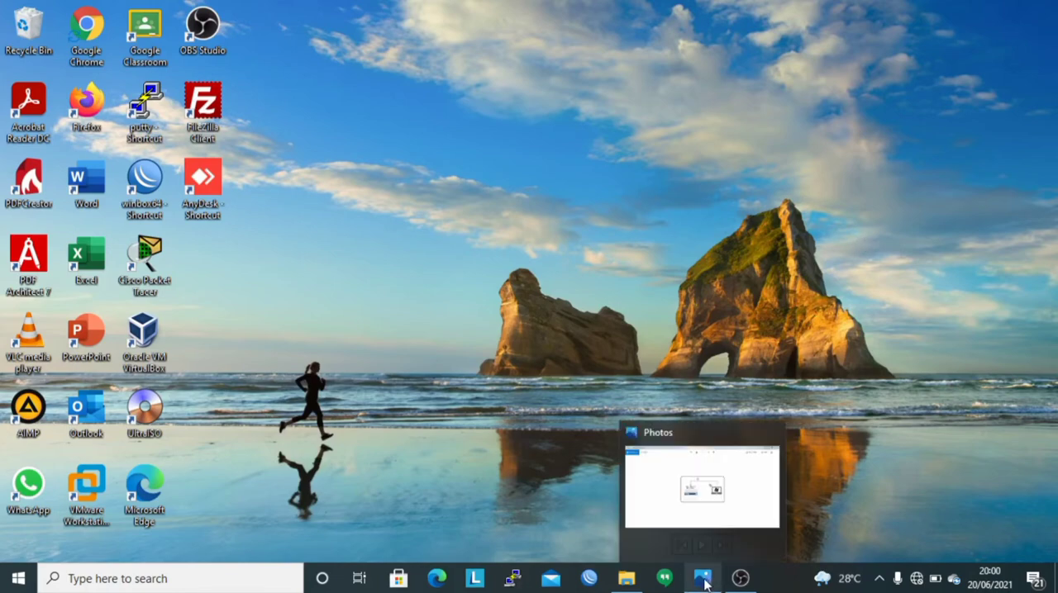
Switch to Photos and examine the WPA DAN WEP.png network diagram.
left_click(704, 579)
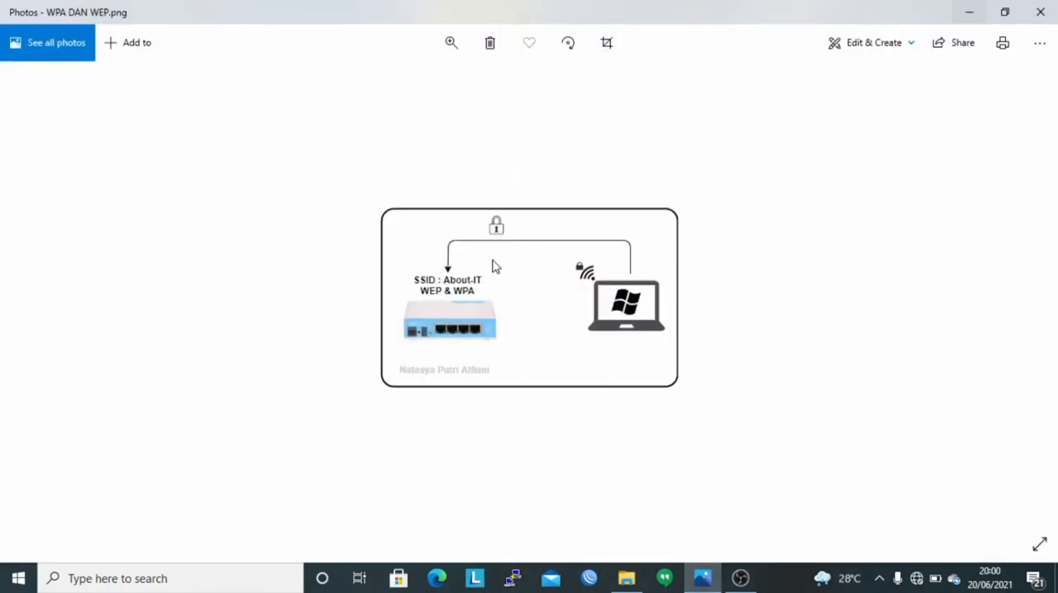
scroll(500, 275, "up", 1)
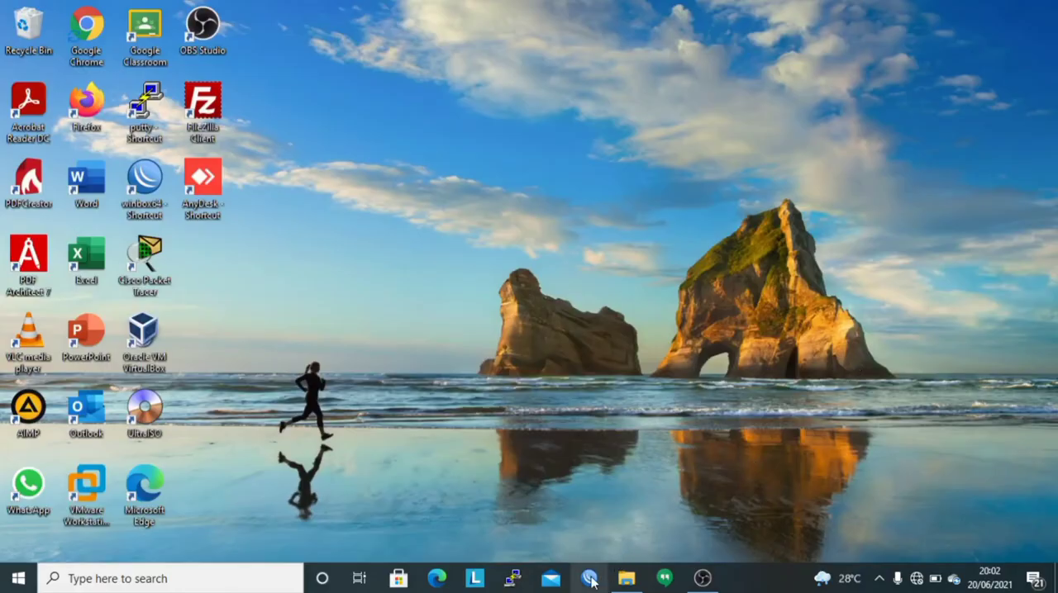
Open WinBox, connect to the RB941-2nD neighbor router as admin, and open a maximized terminal.
left_click(591, 582)
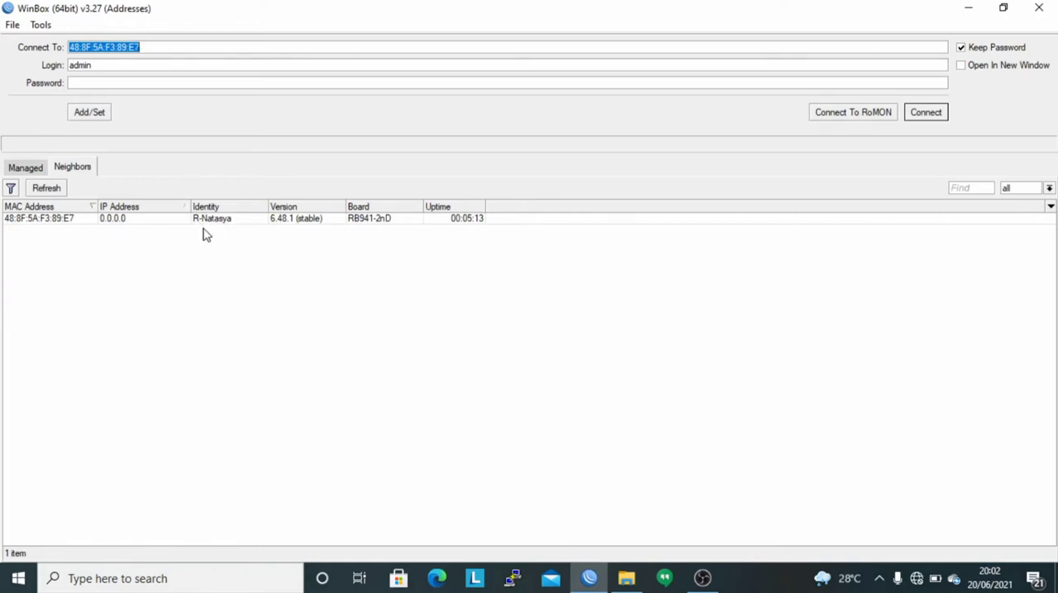
left_click(30, 219)
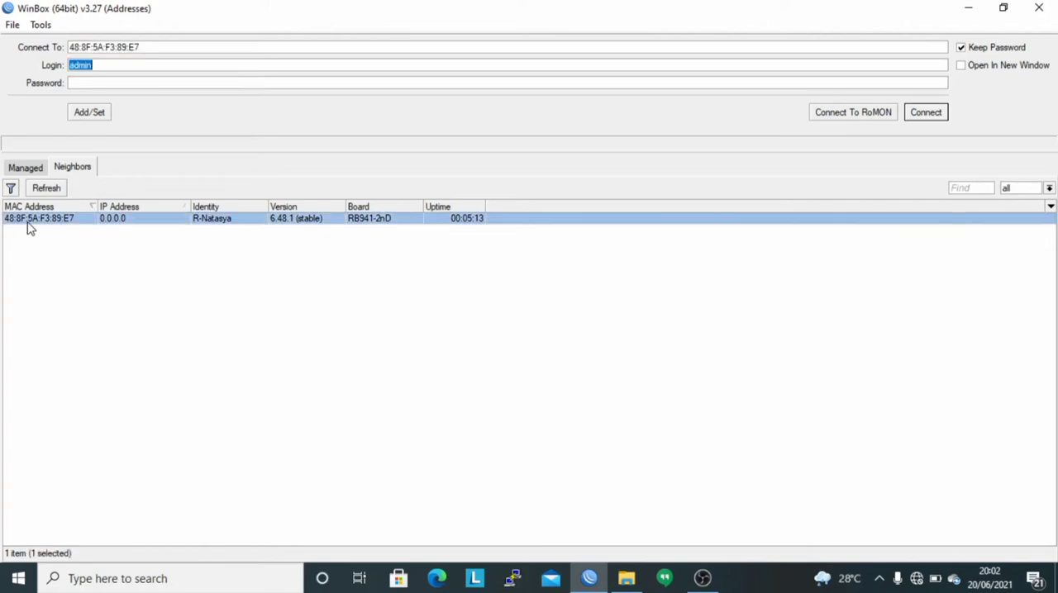
left_click(924, 113)
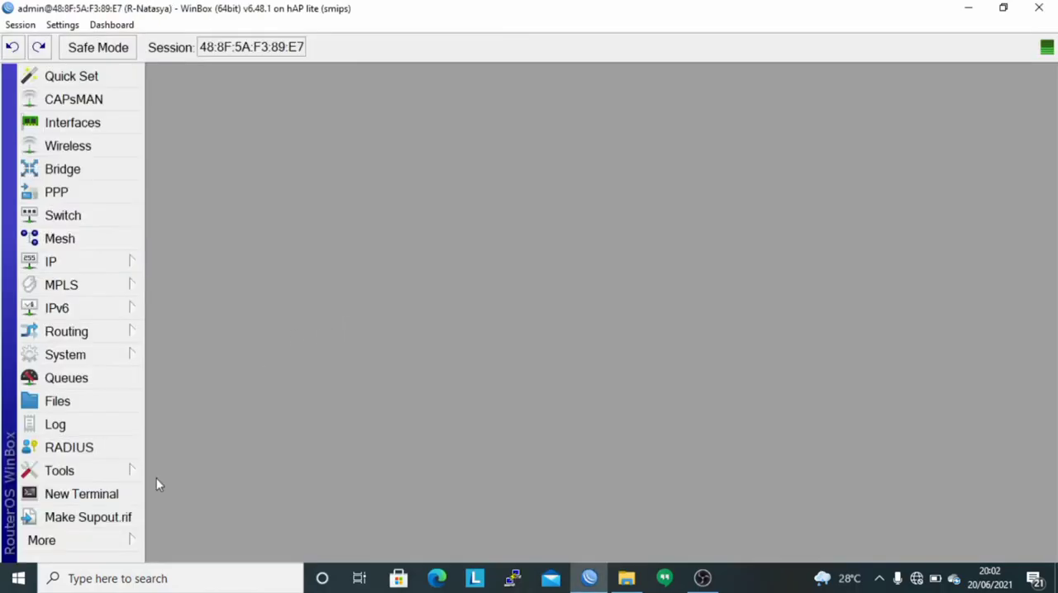
left_click(66, 493)
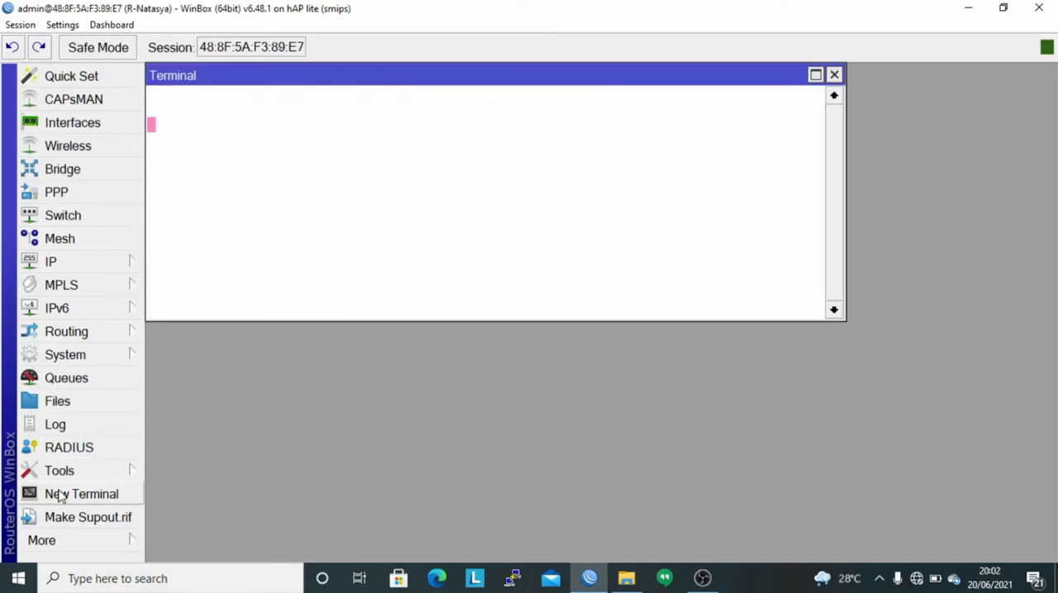
left_click(815, 75)
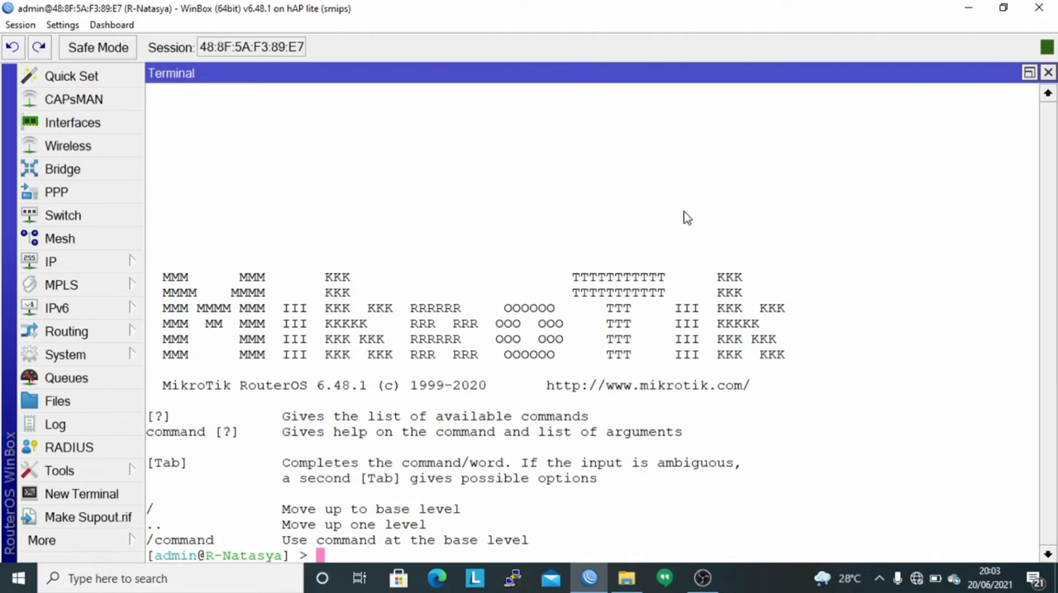
List the router's interfaces with "interface print" and examine the wlan1 entry.
key("Return")
type("in")
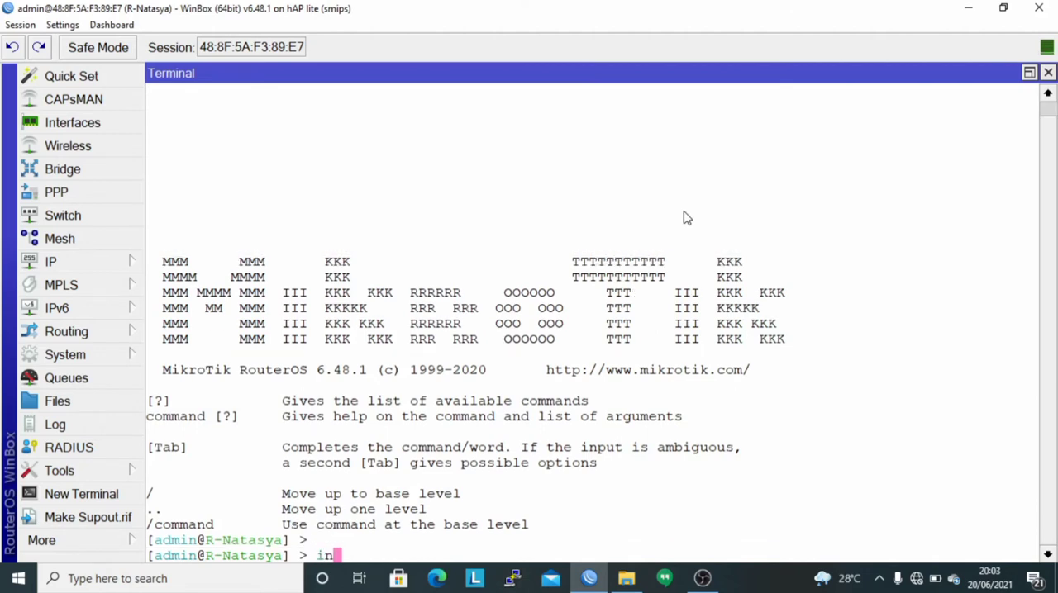
key("Tab")
type("print")
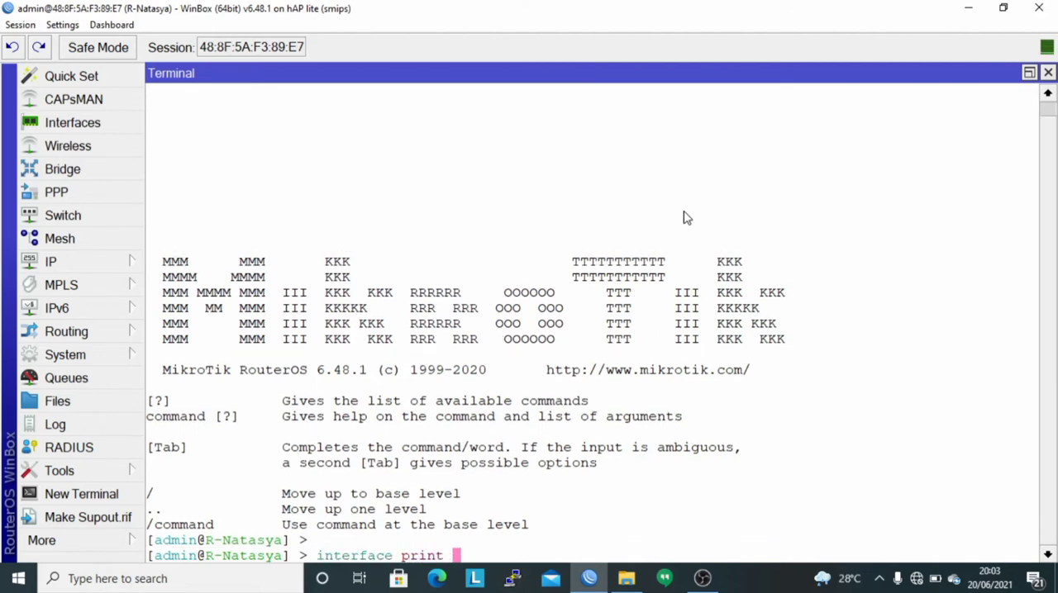
key("Return")
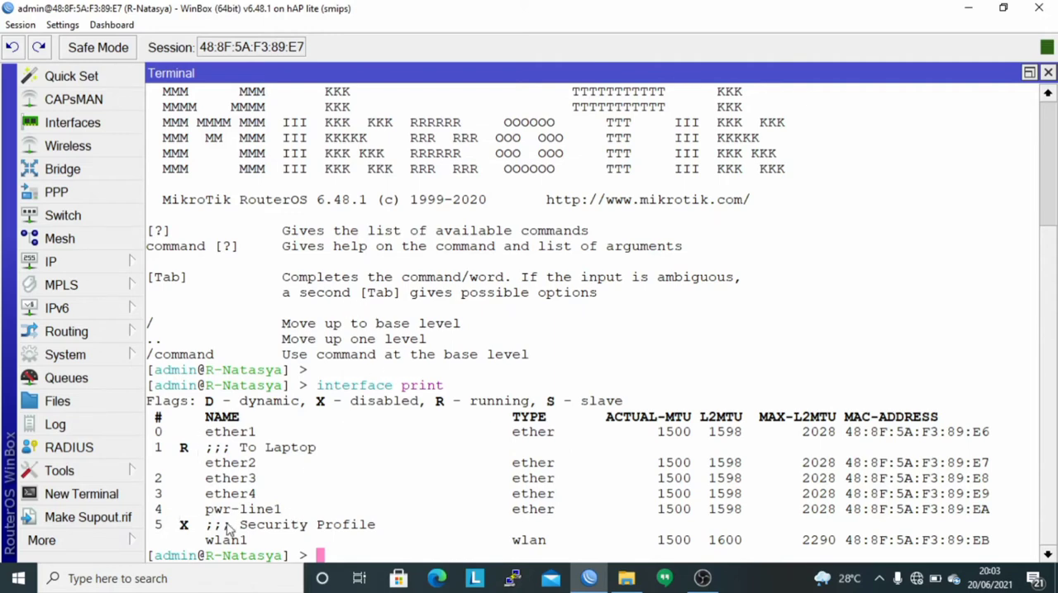
left_click_drag(231, 526, 377, 530)
left_click(364, 544)
key("Return")
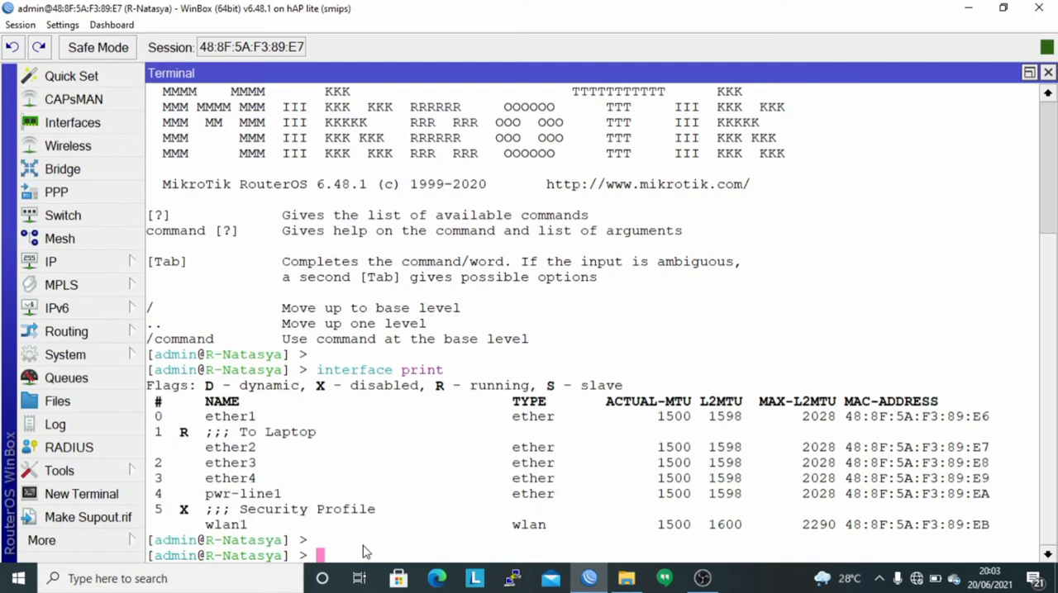
Enable the wlan1 interface with "interface enable wlan1" and list the interfaces again.
type("interface enable wlan1")
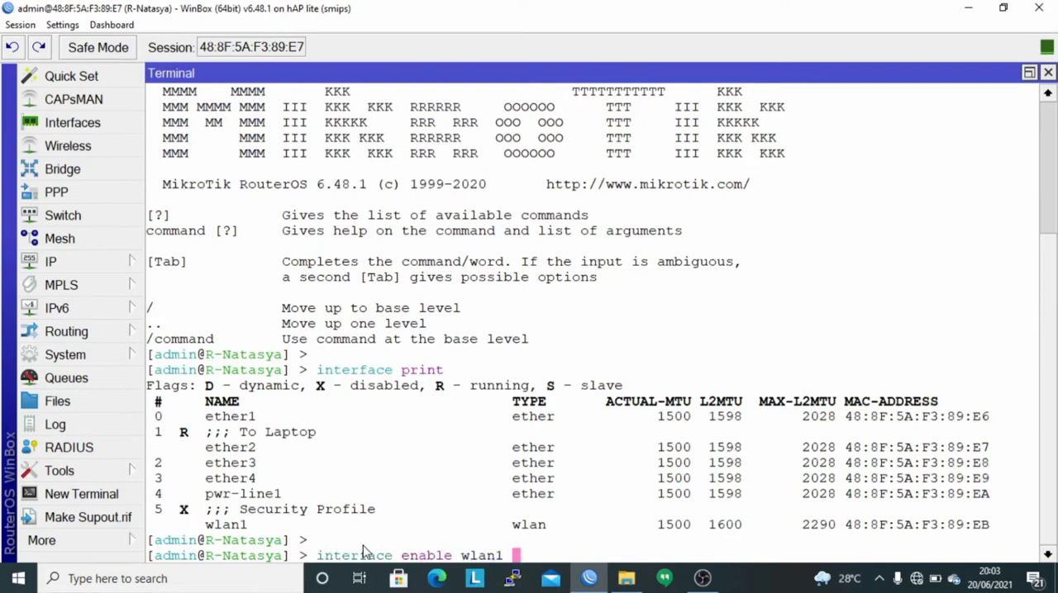
key("Return")
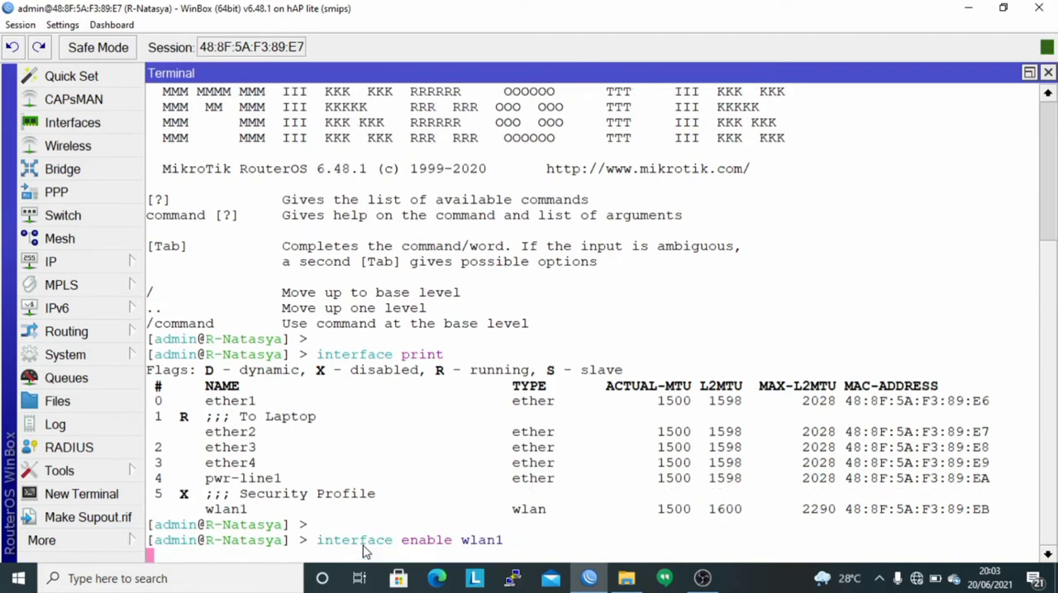
key("Return")
type("interface p")
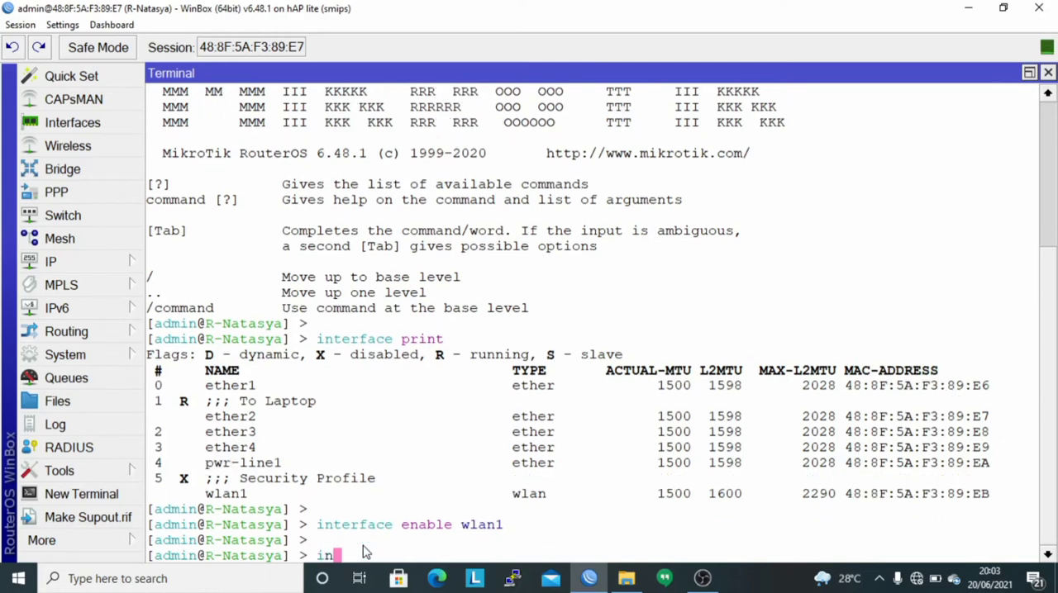
type("rint")
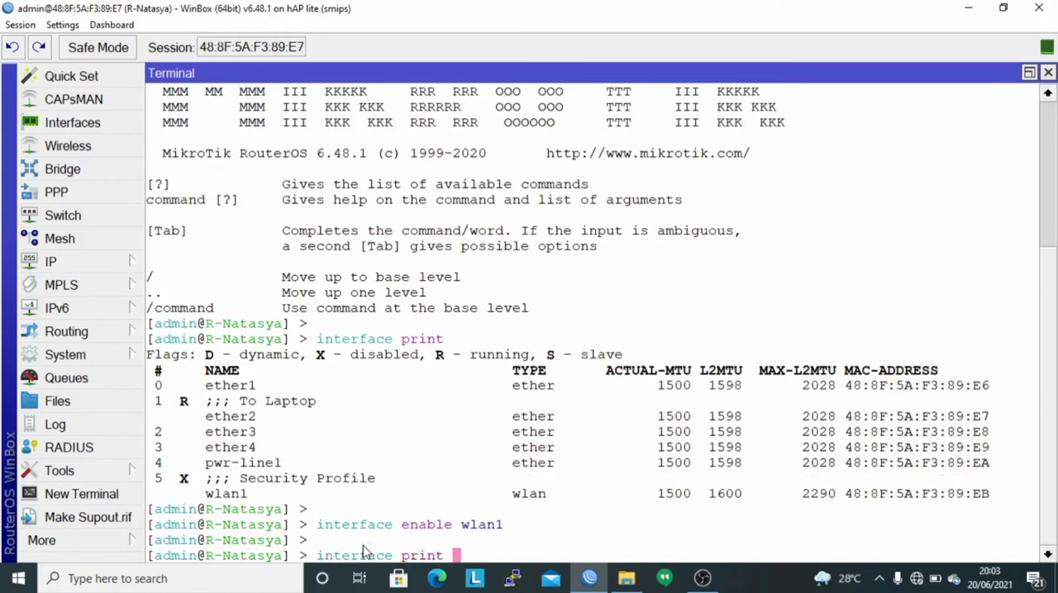
key("Return")
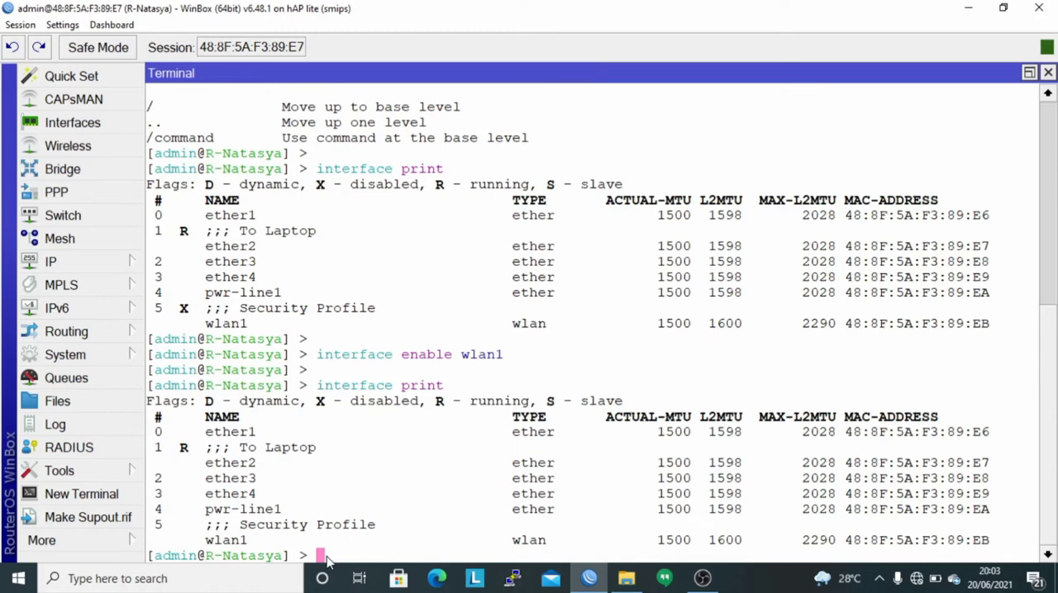
Add the IP address 26.26.26.1/24 to the wlan1 interface with "ip address add".
key("Return")
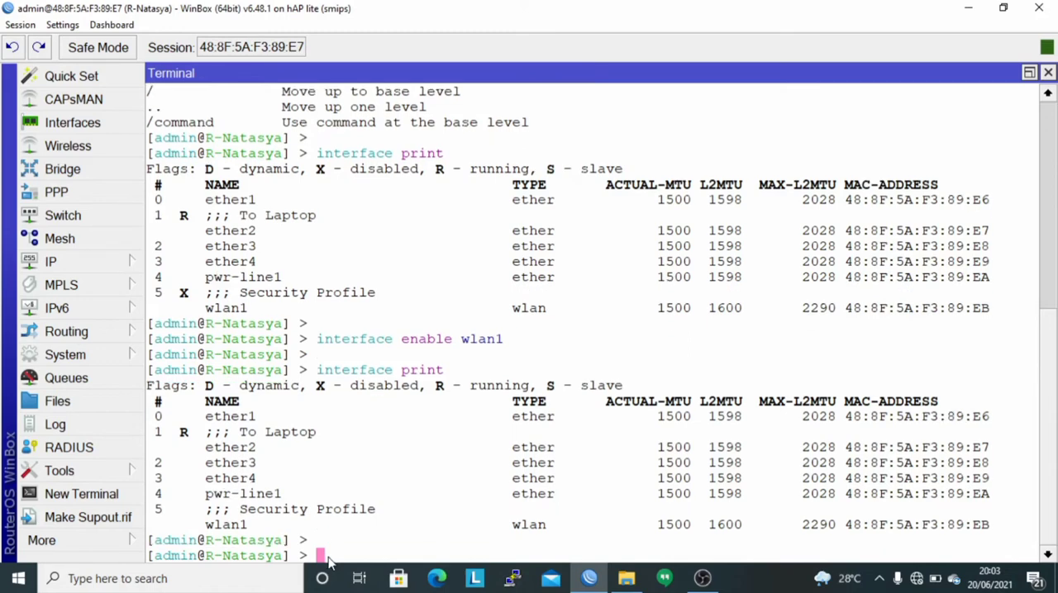
type("ip address add ada")
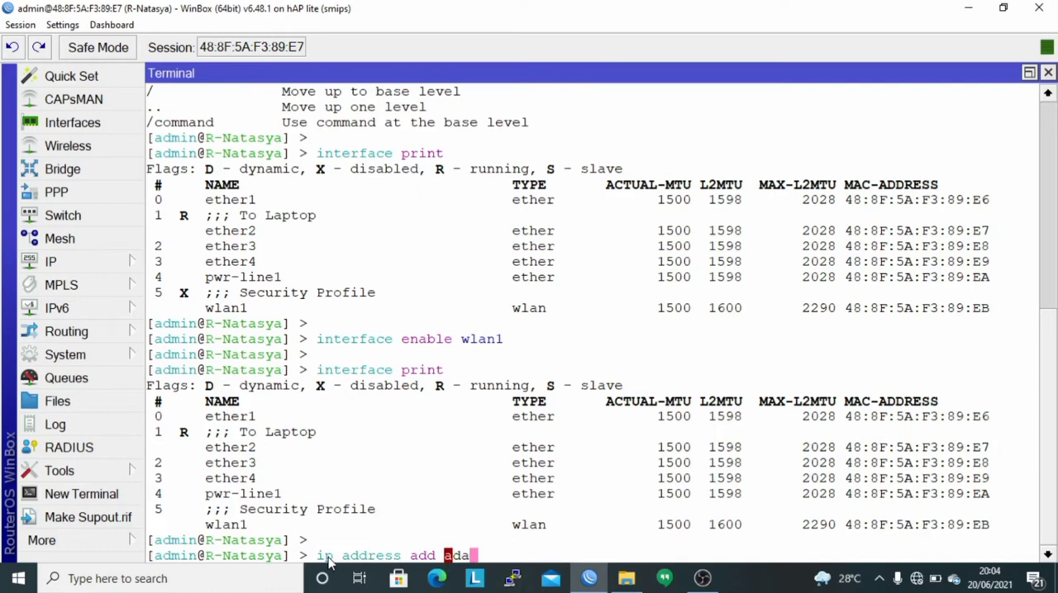
key("BackSpace")
key("Tab")
type("2")
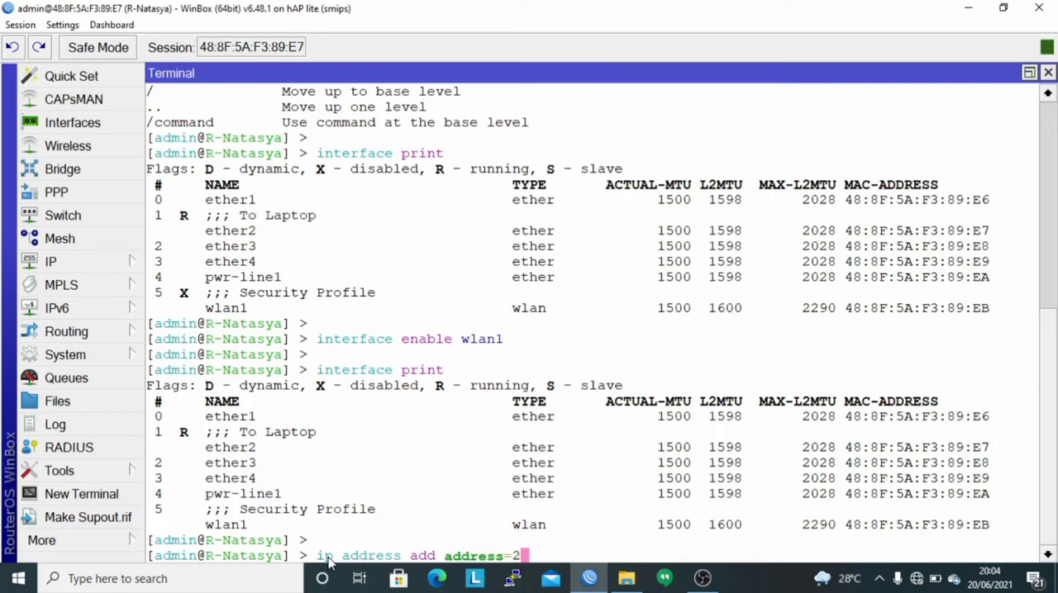
type("6.26.26")
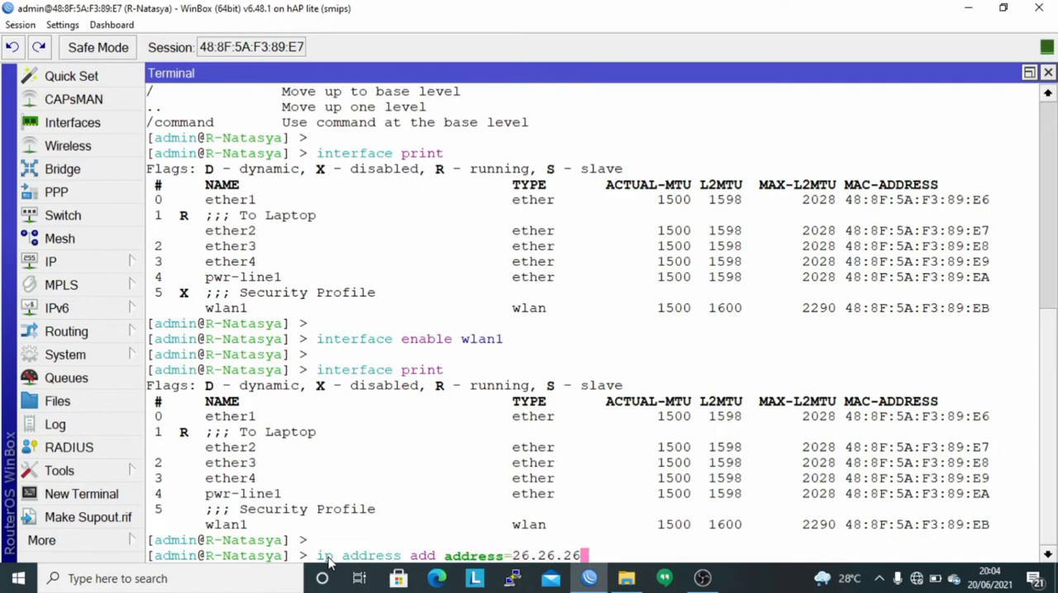
type(".1/24 interface=")
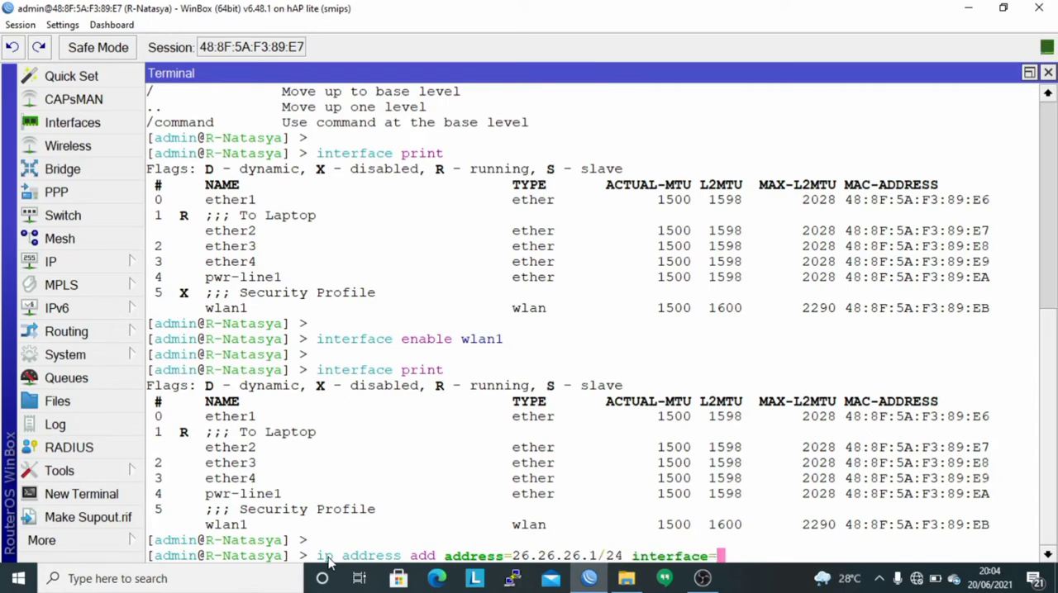
type("wlan1")
key("Return")
key("Return")
List the router's configured IP addresses with "ip address print".
type("ip ")
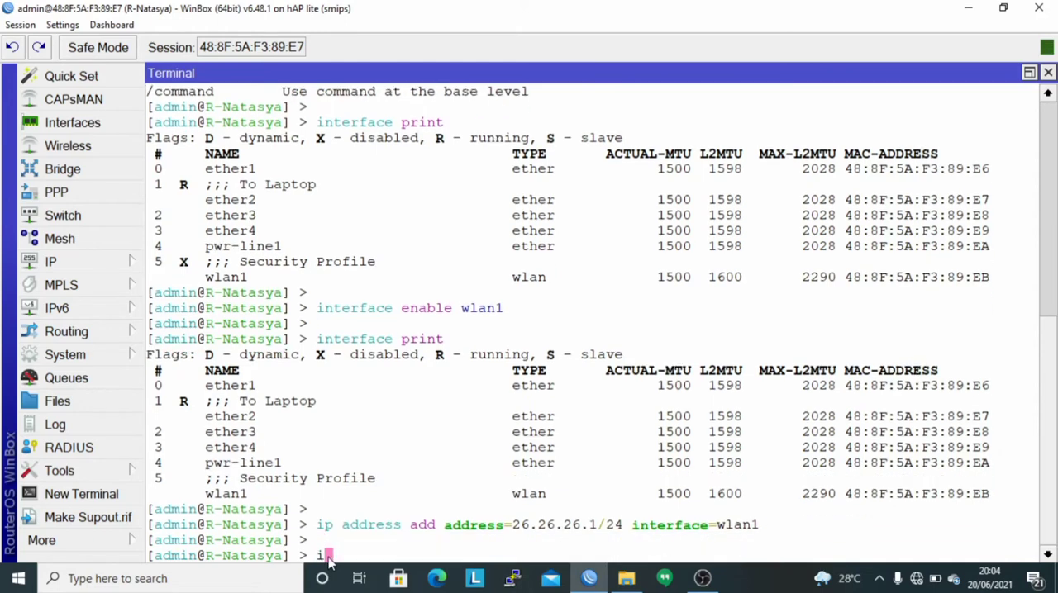
type("address print")
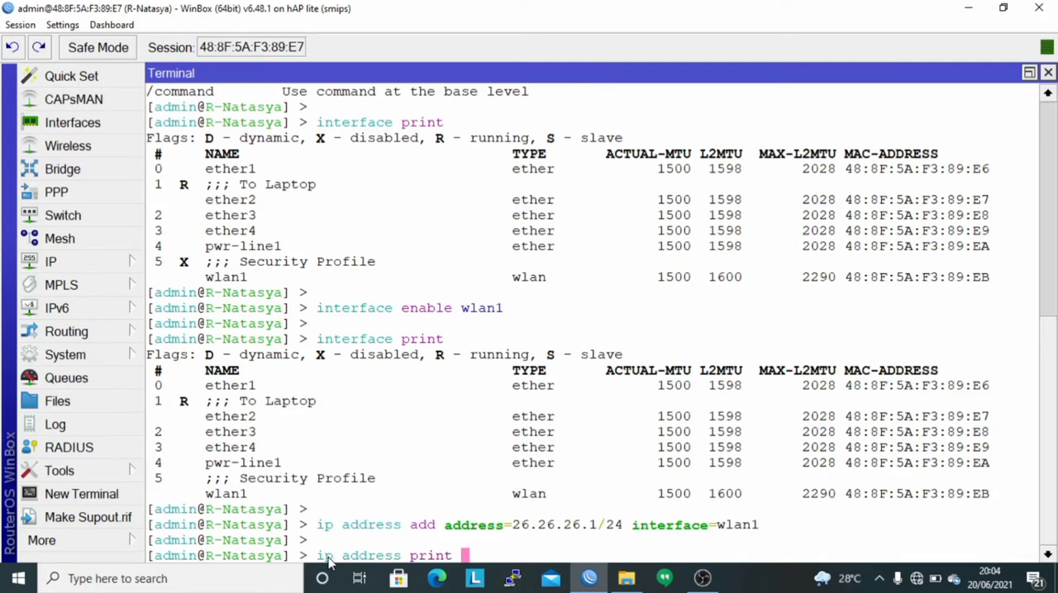
key("Return")
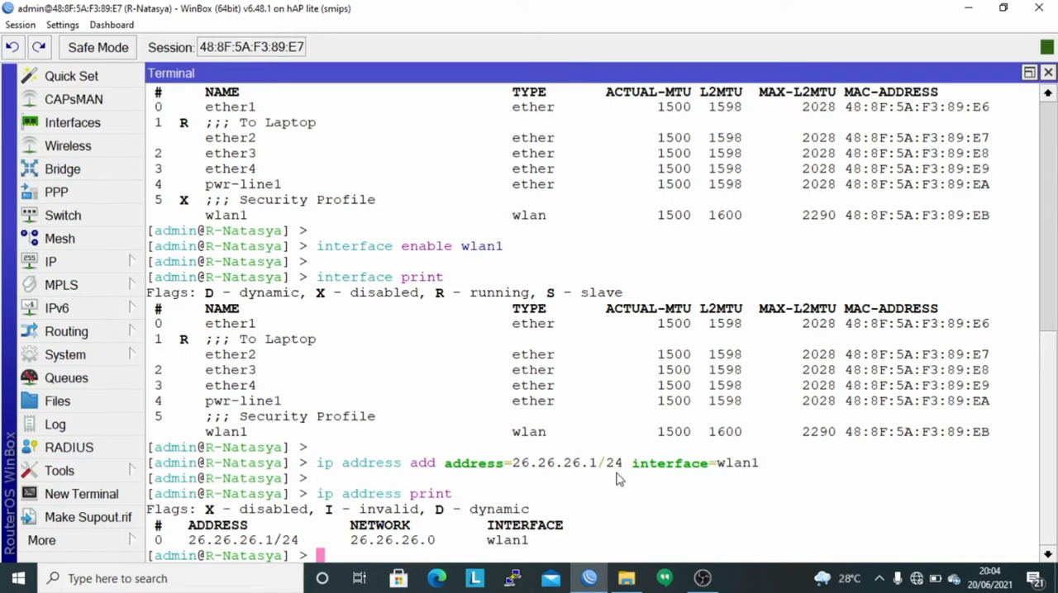
key("Return")
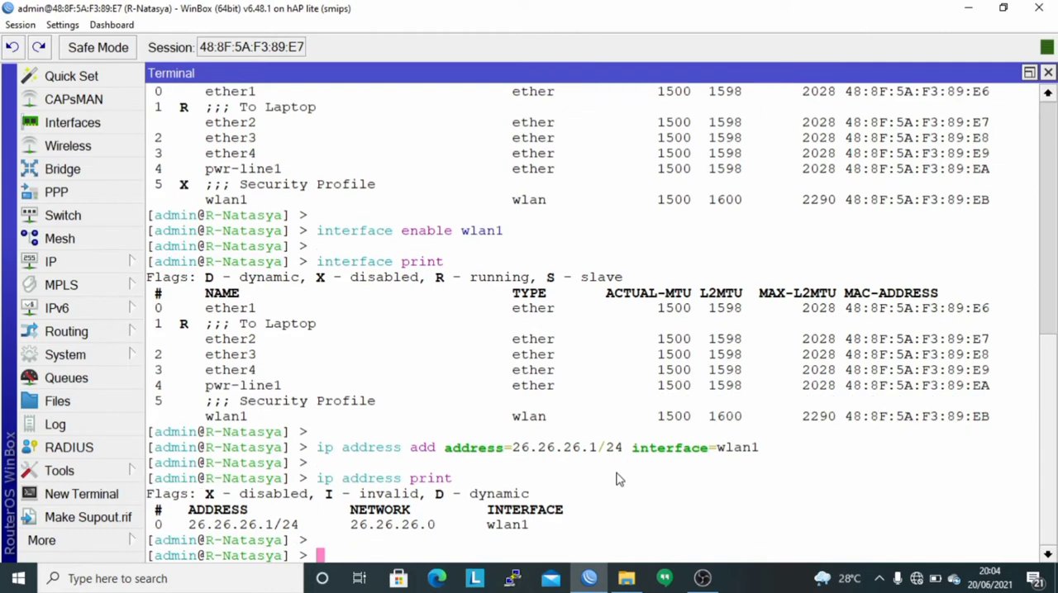
Run "ip dhcp-server setup" and choose wlan1 as the DHCP server interface.
type("ip dc")
key("BackSpace")
type("hcp-client")
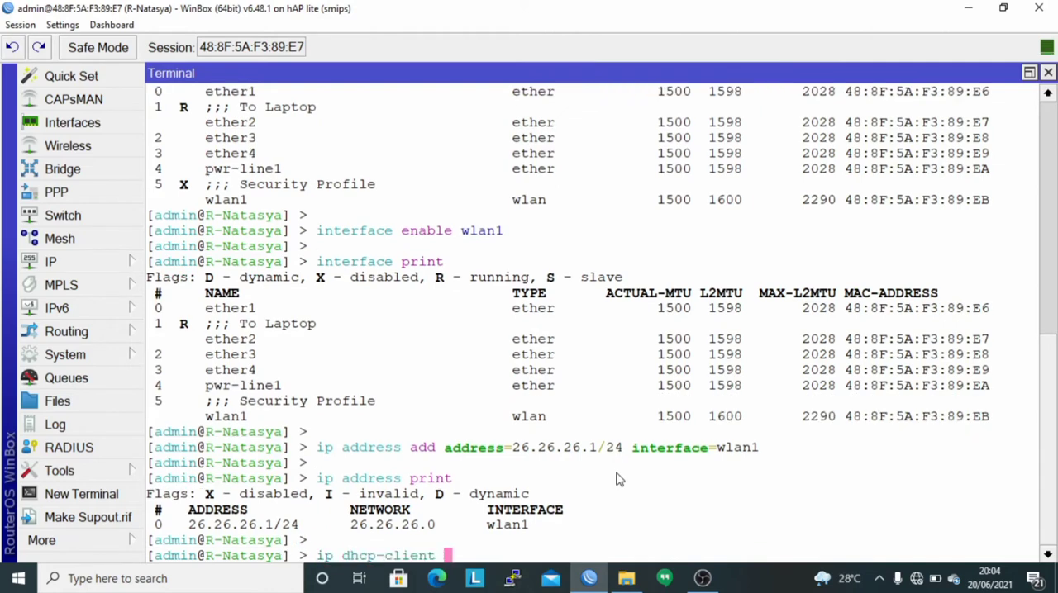
key("BackSpace")
key("BackSpace")
key("BackSpace")
key("BackSpace")
key("BackSpace")
key("BackSpace")
type("server set")
type("up")
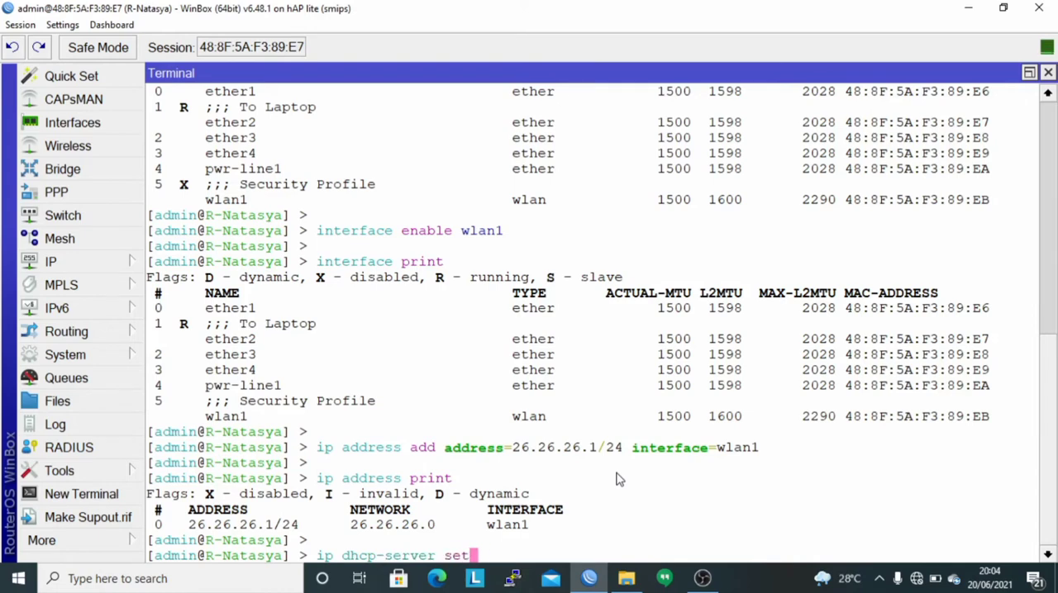
key("Return")
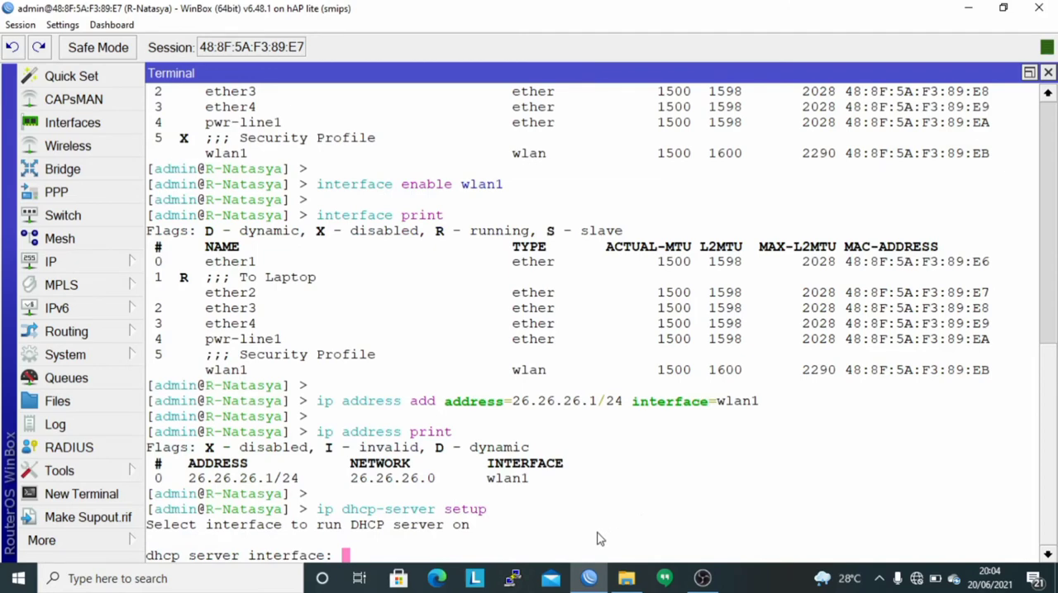
type("wlan1")
key("Return")
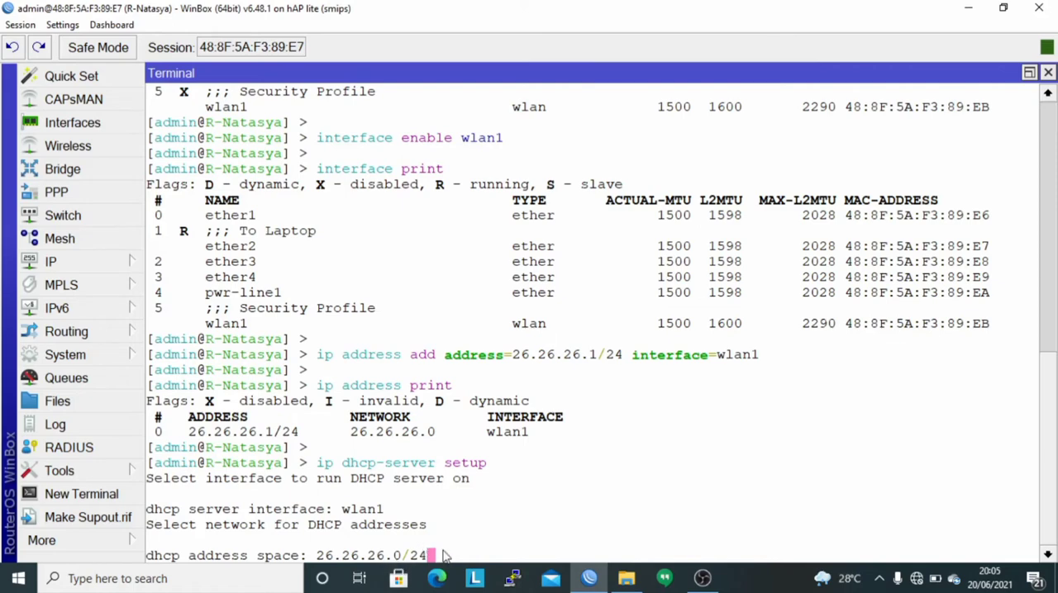
Complete the DHCP setup with network 26.26.26.0/24, gateway 26.26.26.1, pool 26.26.26.2-26.26.26.254, DNS server 8.8.8.8 and lease time 10m.
key("Return")
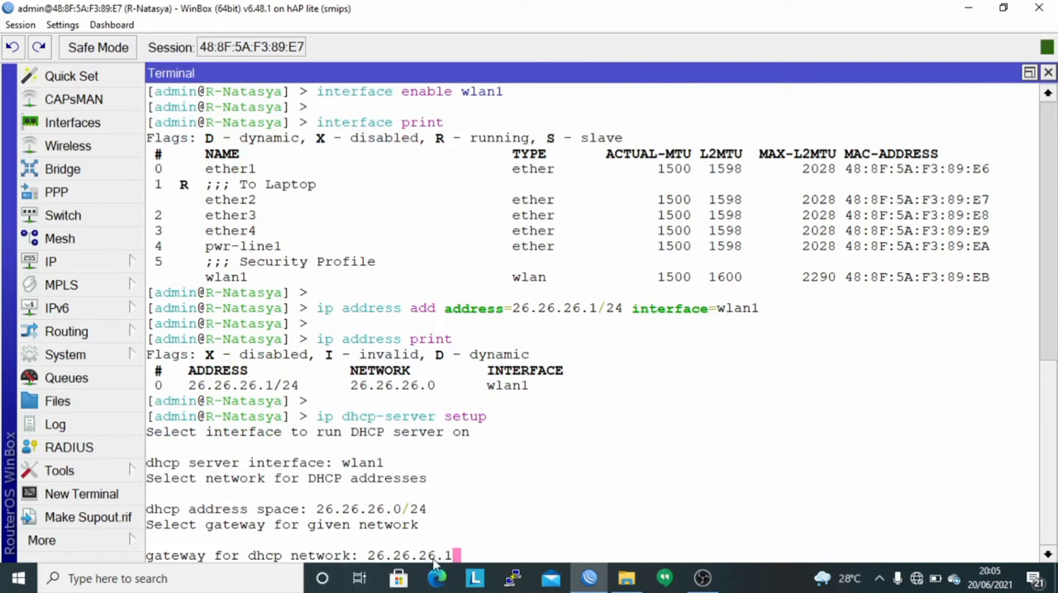
key("Return")
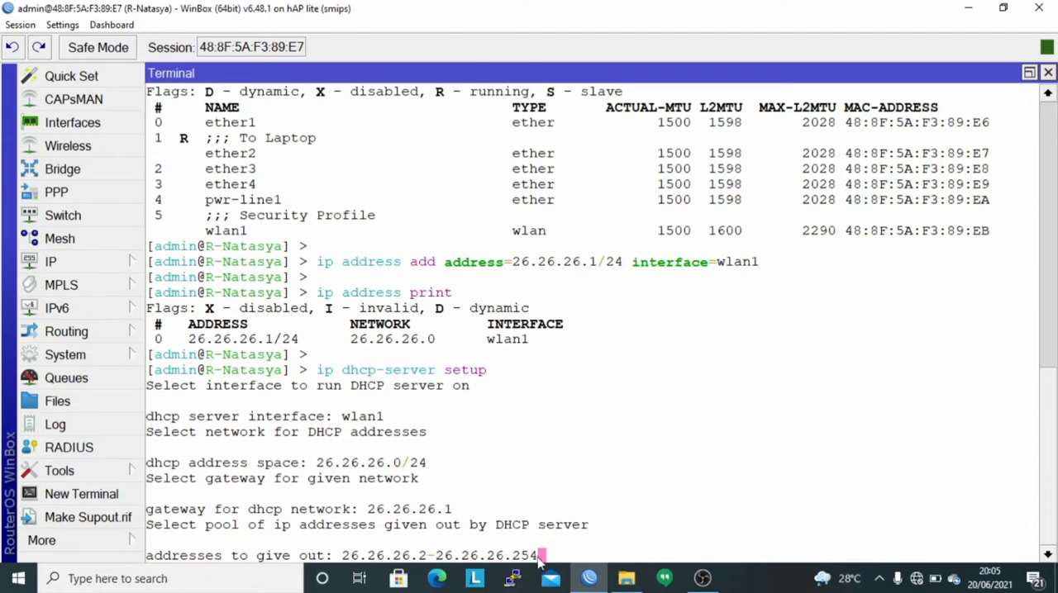
key("Return")
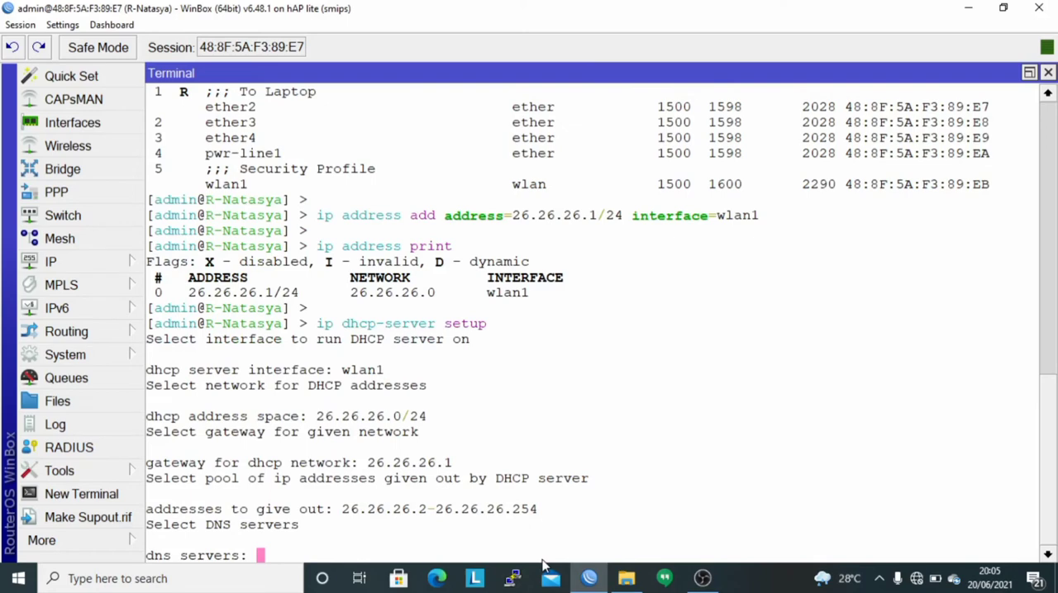
type("8.8.8.8")
key("Return")
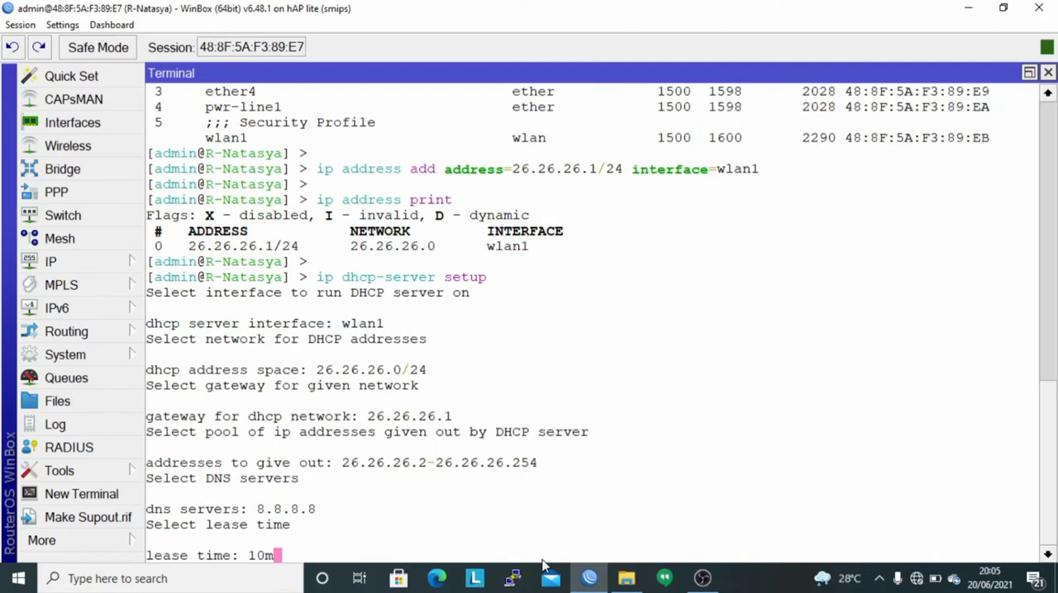
key("Return")
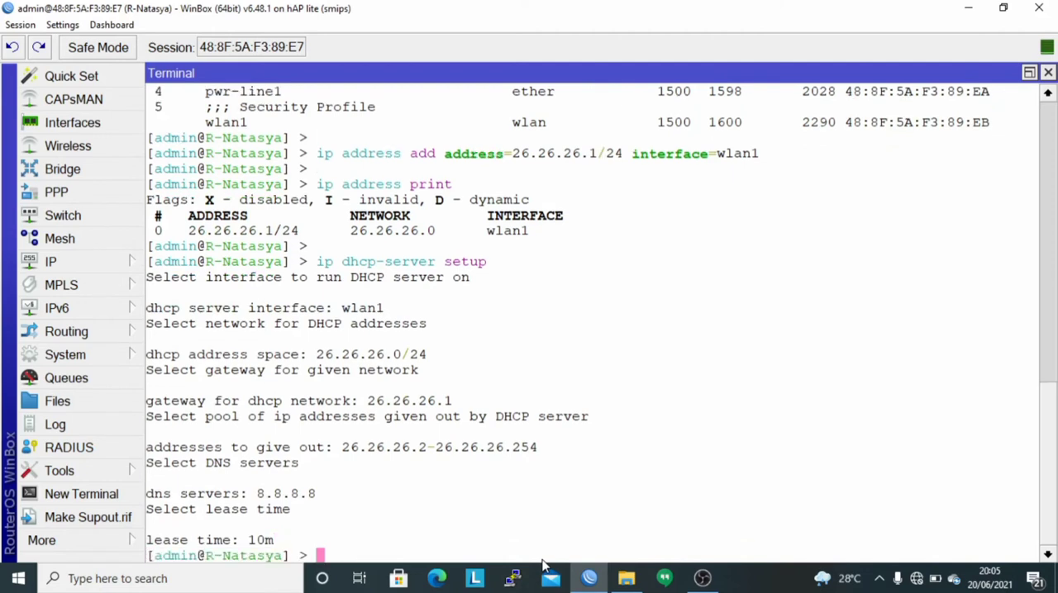
List the router's configured DHCP servers with "ip dhcp-server print".
type("ip ds")
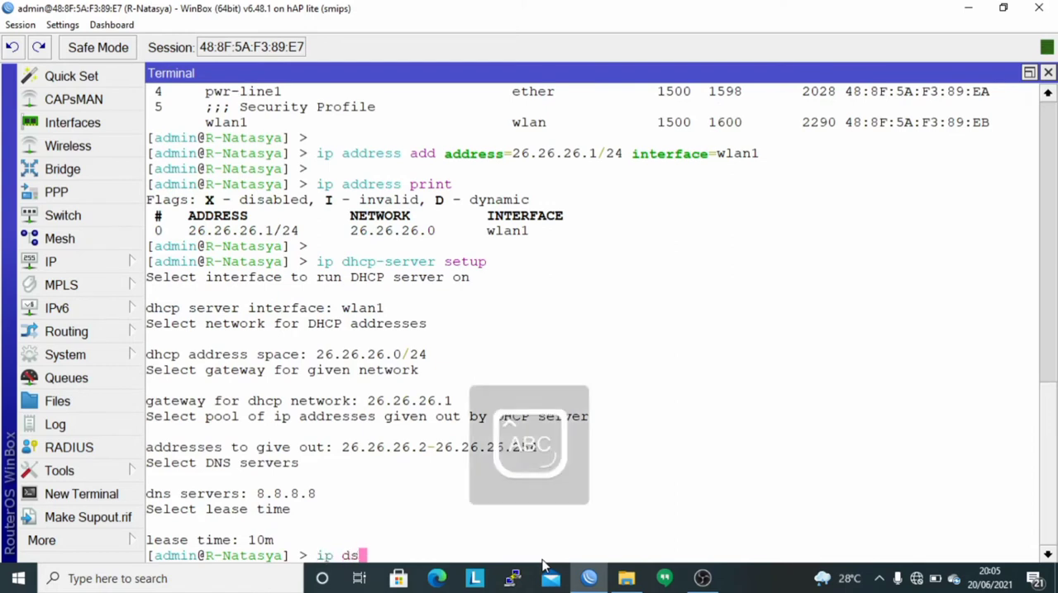
key("Tab")
type("p")
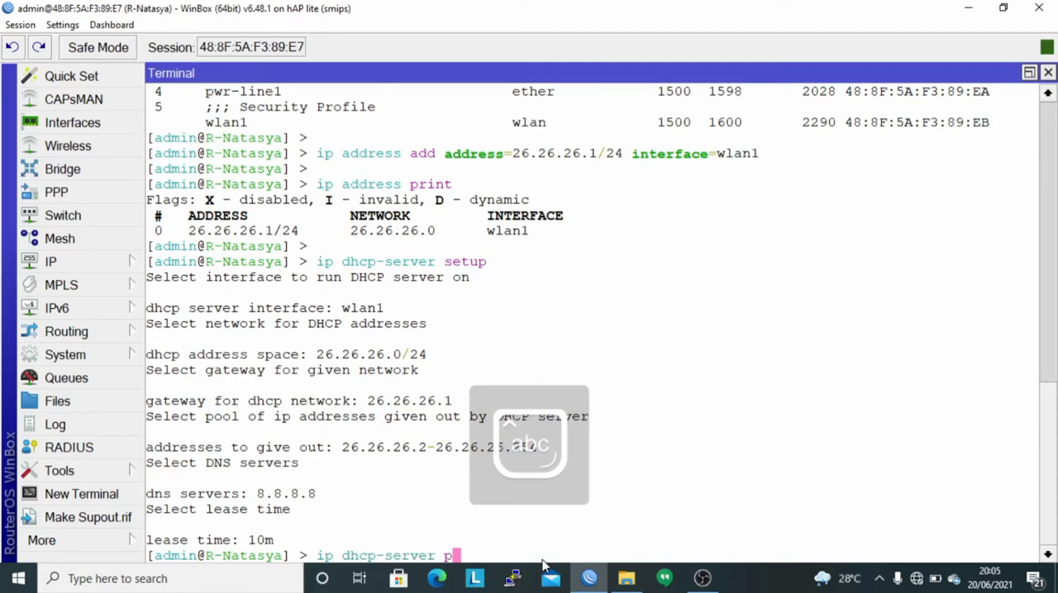
key("Tab")
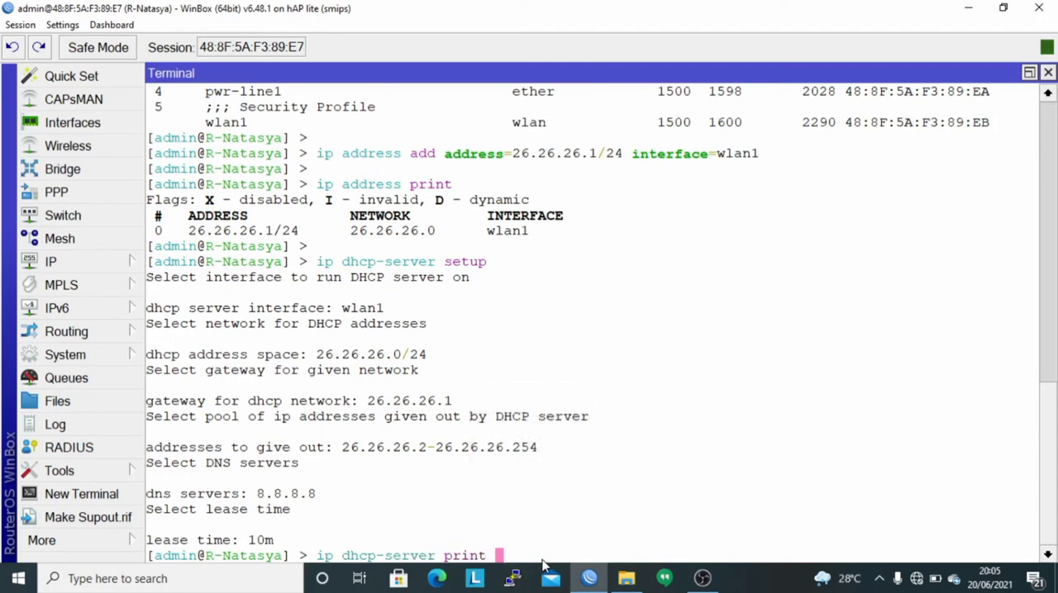
key("Return")
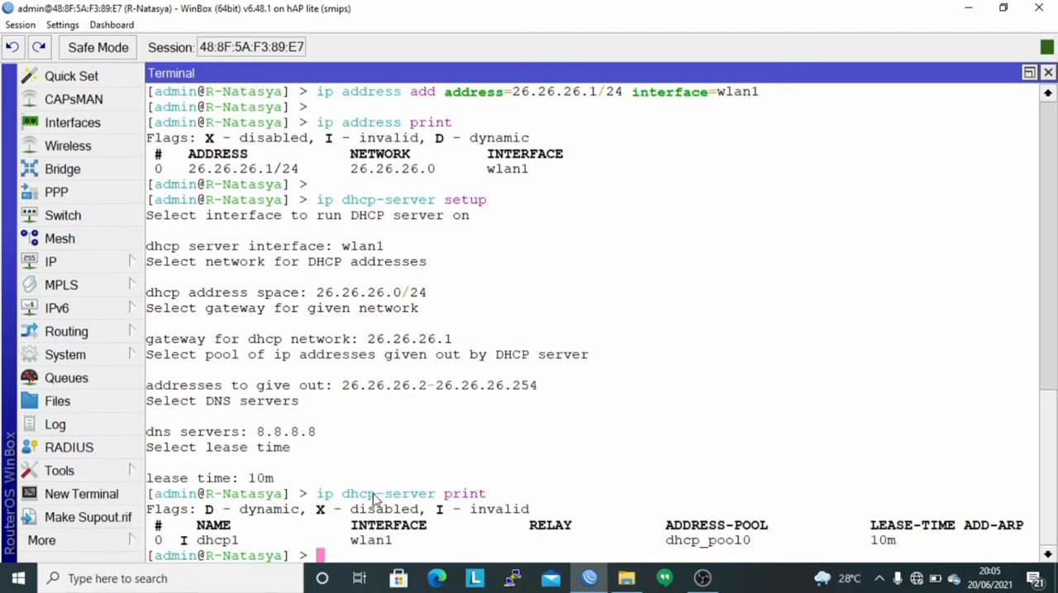
key("Return")
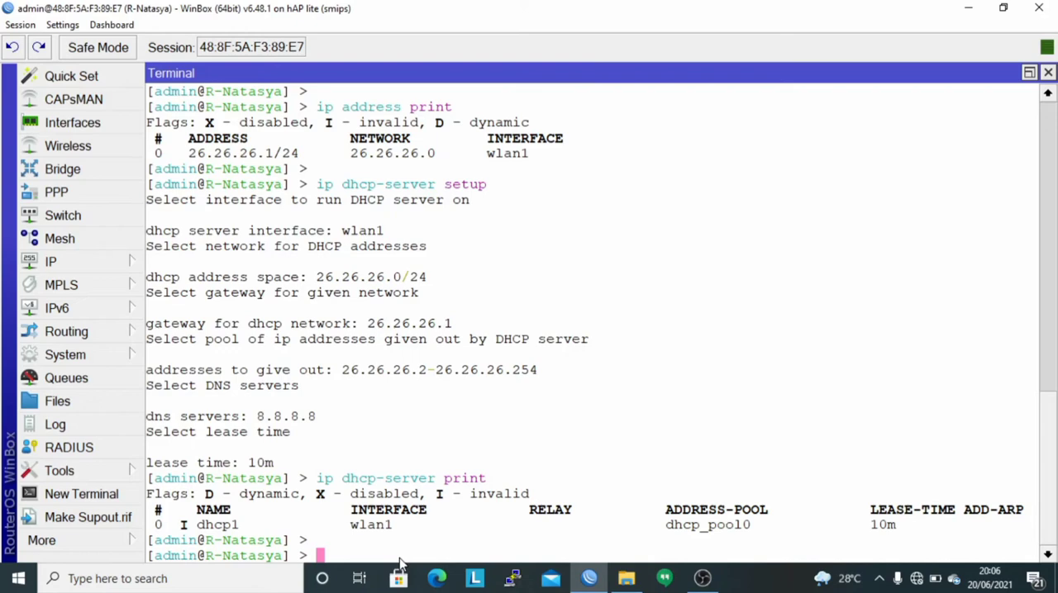
key("Return")
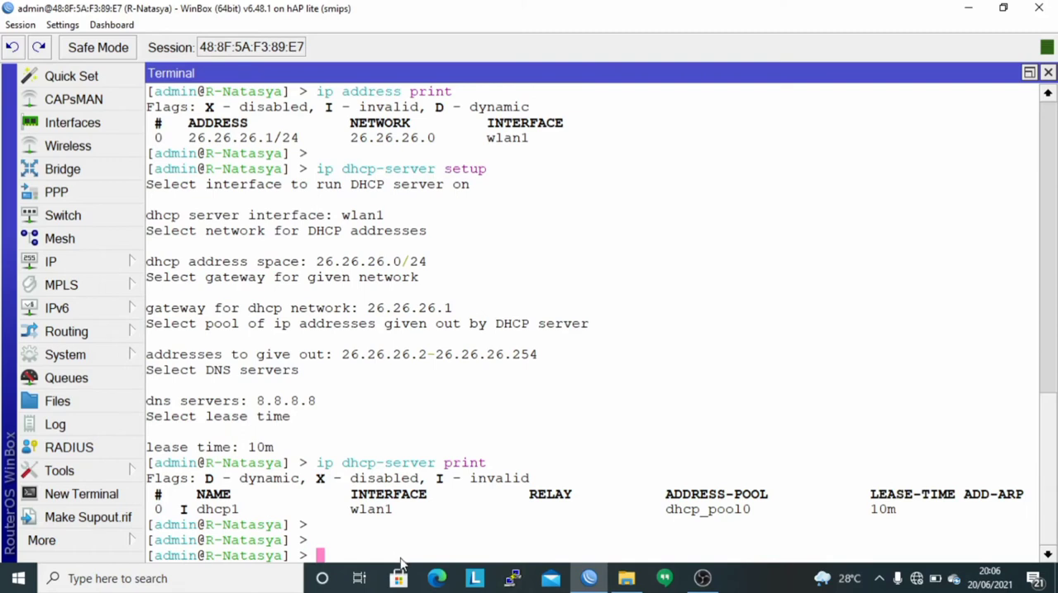
Begin an "interface wireless security-profiles add" command for a new profile with name=WEP.
key("Caps_Lock")
type("interface ")
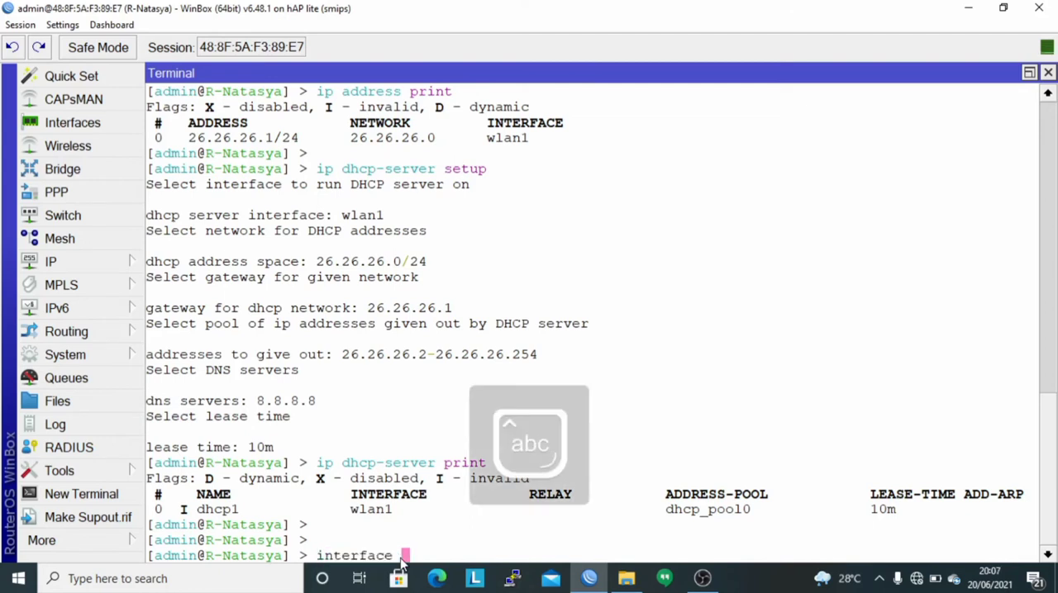
type("wireless sec")
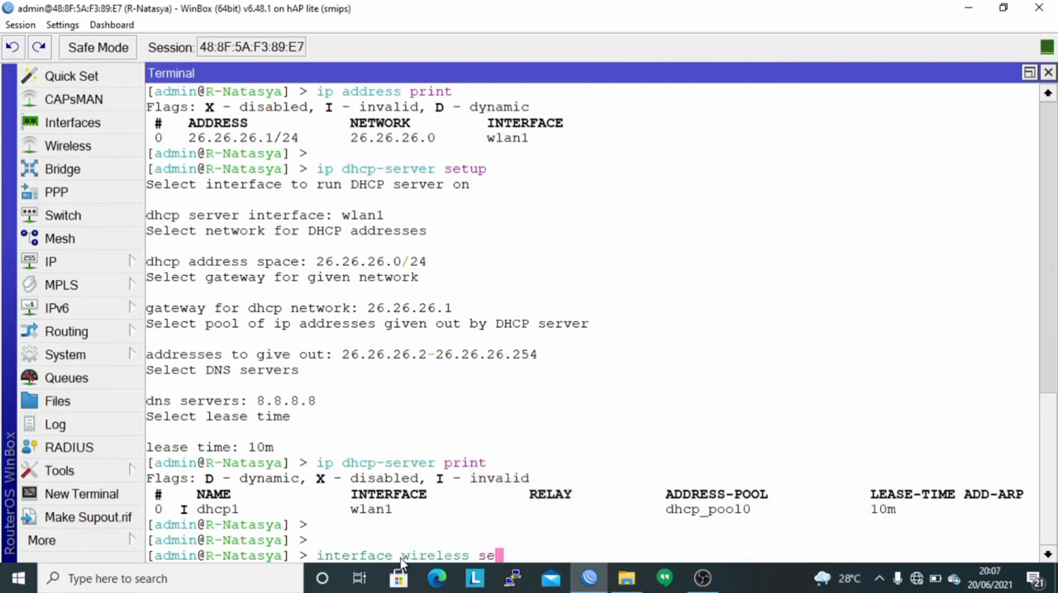
key("Tab")
type("add ")
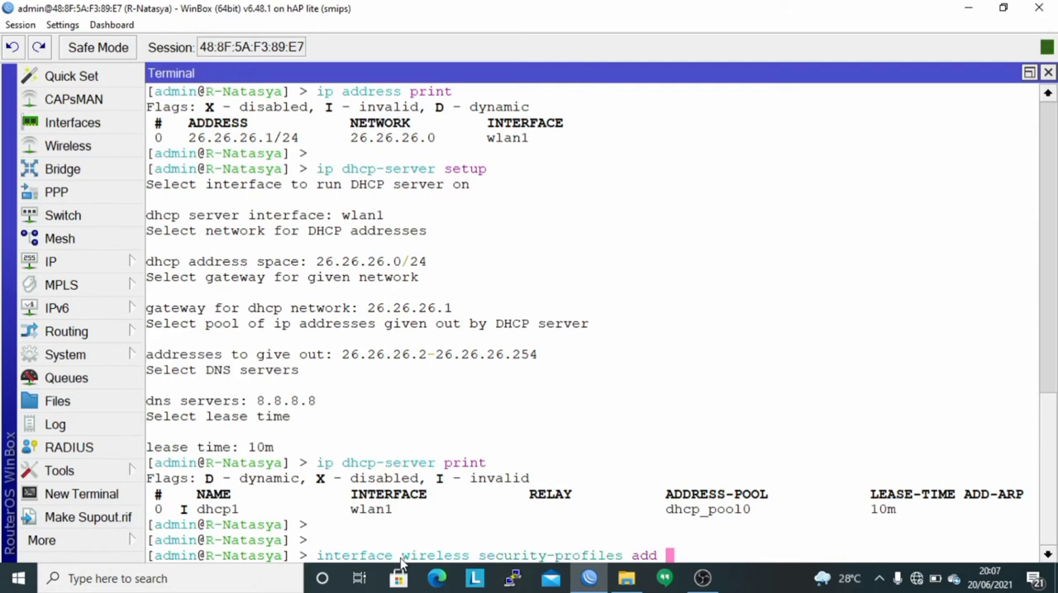
type("name=")
key("Caps_Lock")
type("WEP")
key("Caps_Lock")
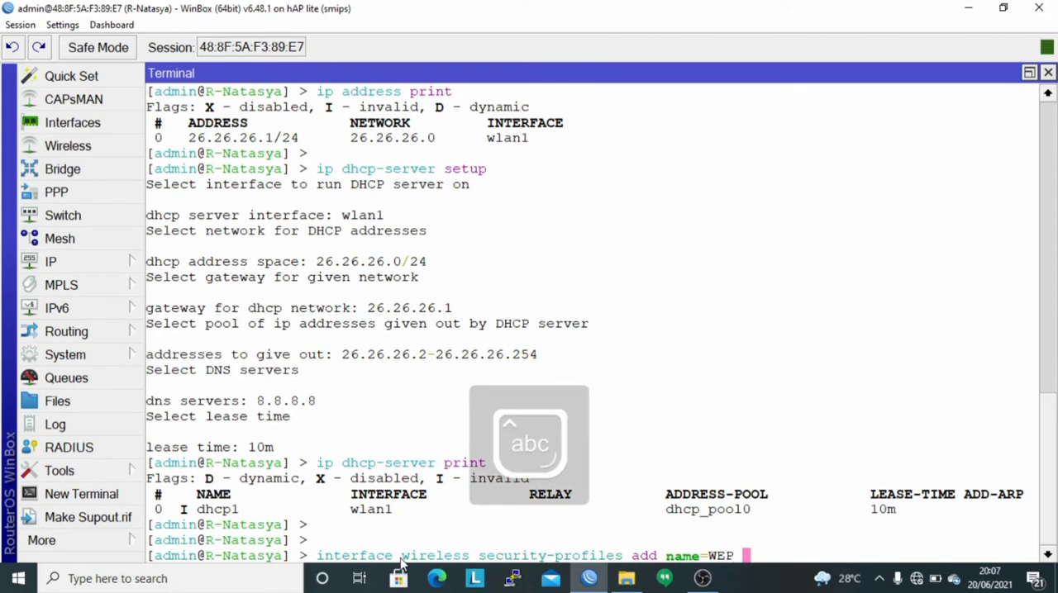
Extend the WEP profile command with mode=static-keys-required and static-algo-0=40bit-wep.
type("mode=s")
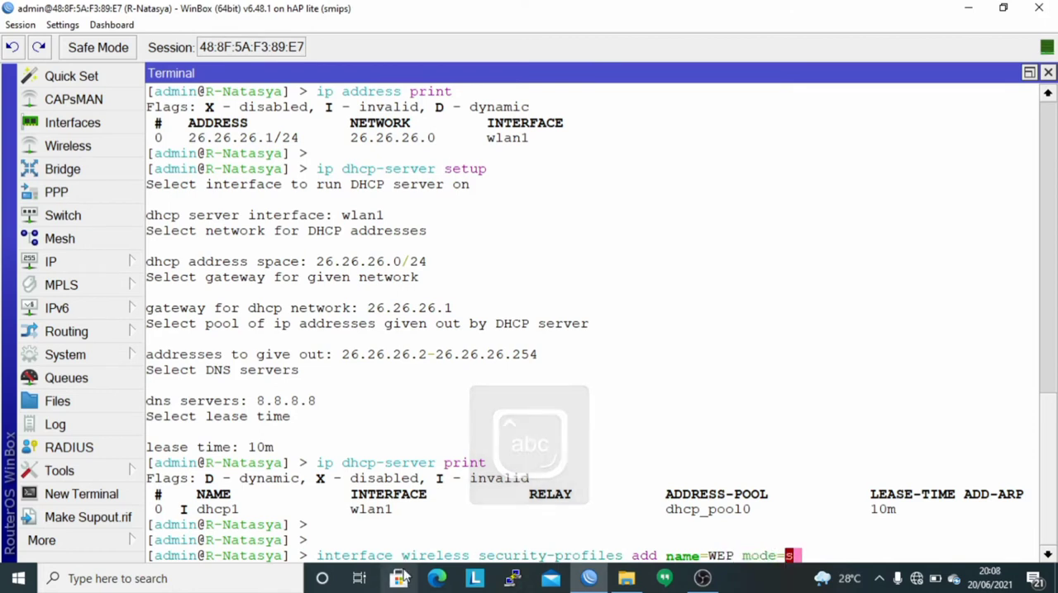
key("Tab")
type("r")
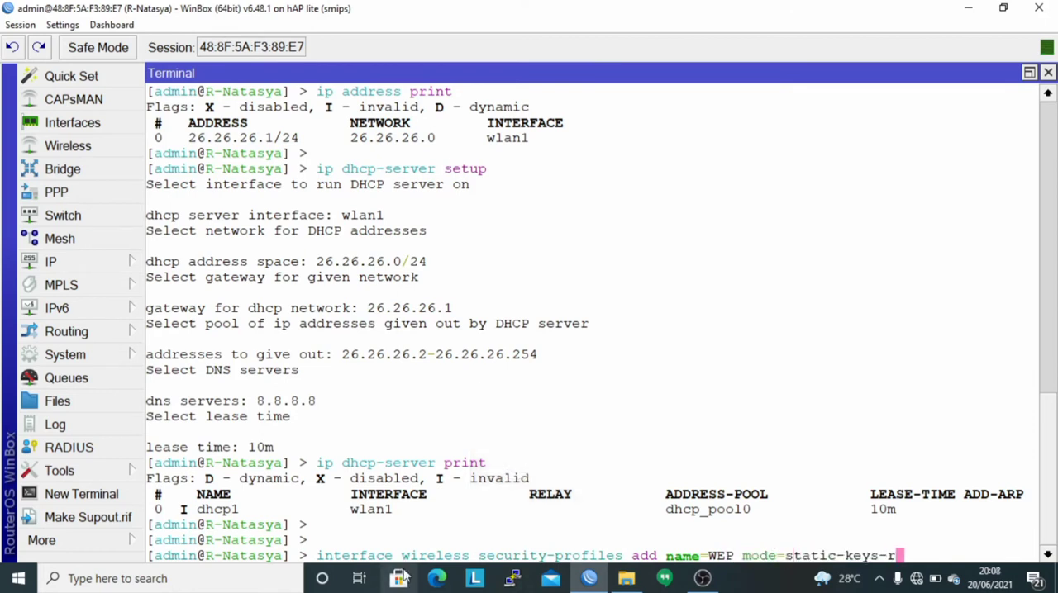
key("Tab")
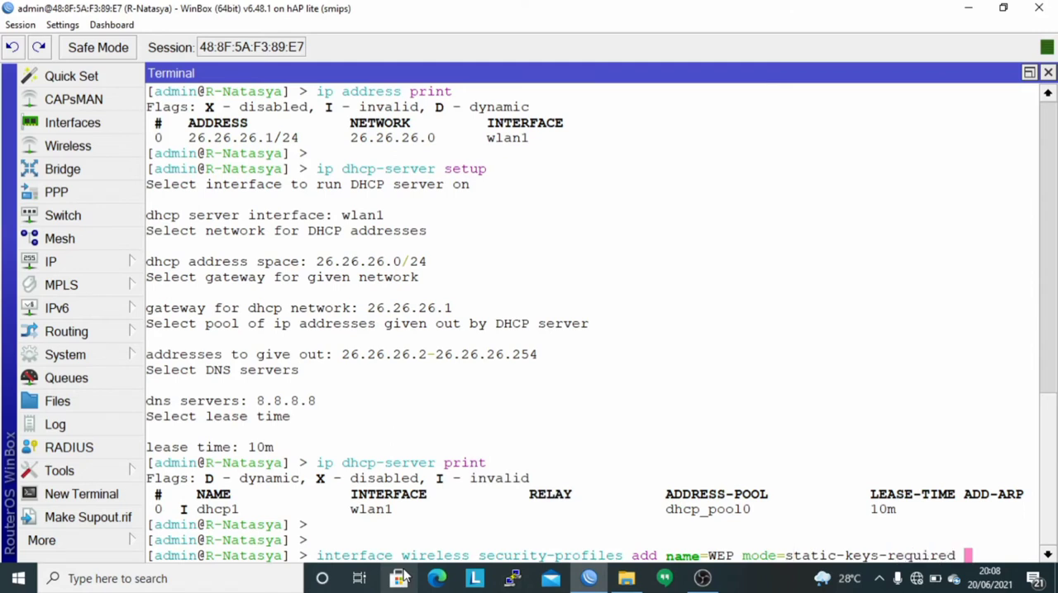
type("s")
key("Tab")
type("a")
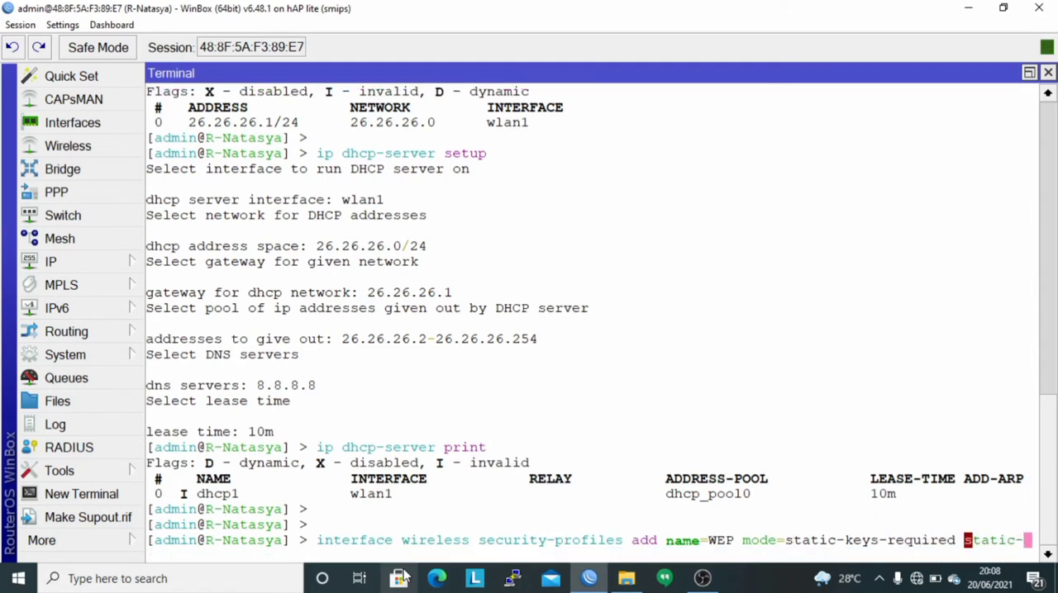
key("Tab")
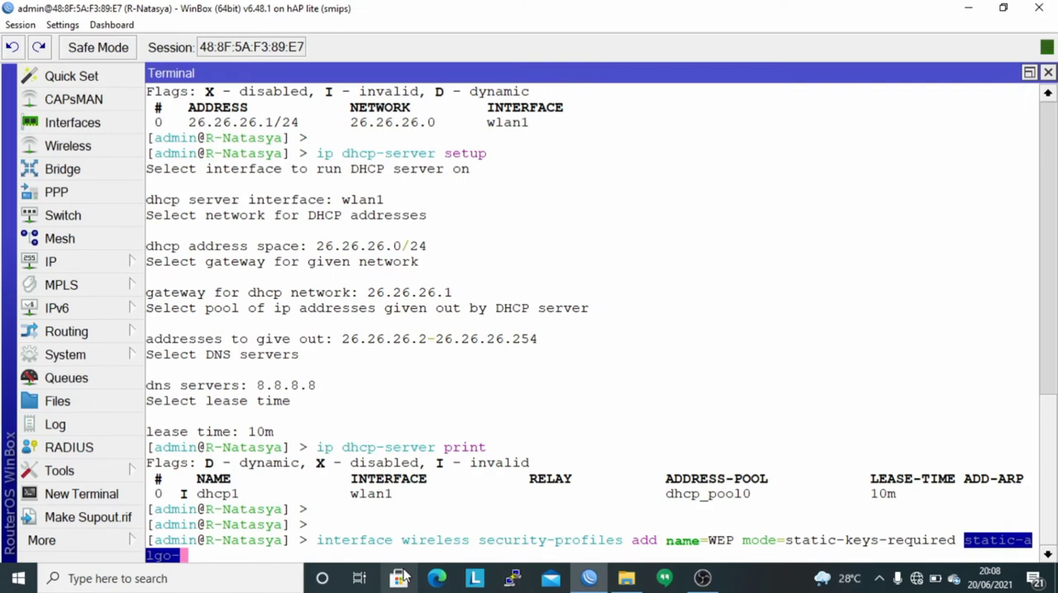
type("0=")
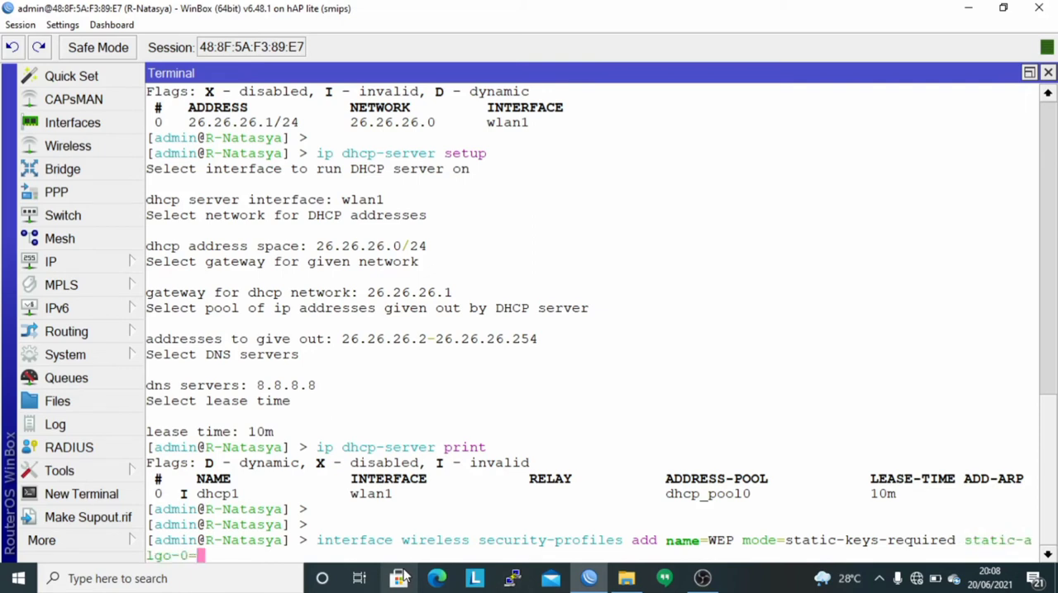
type("40bit-wep ")
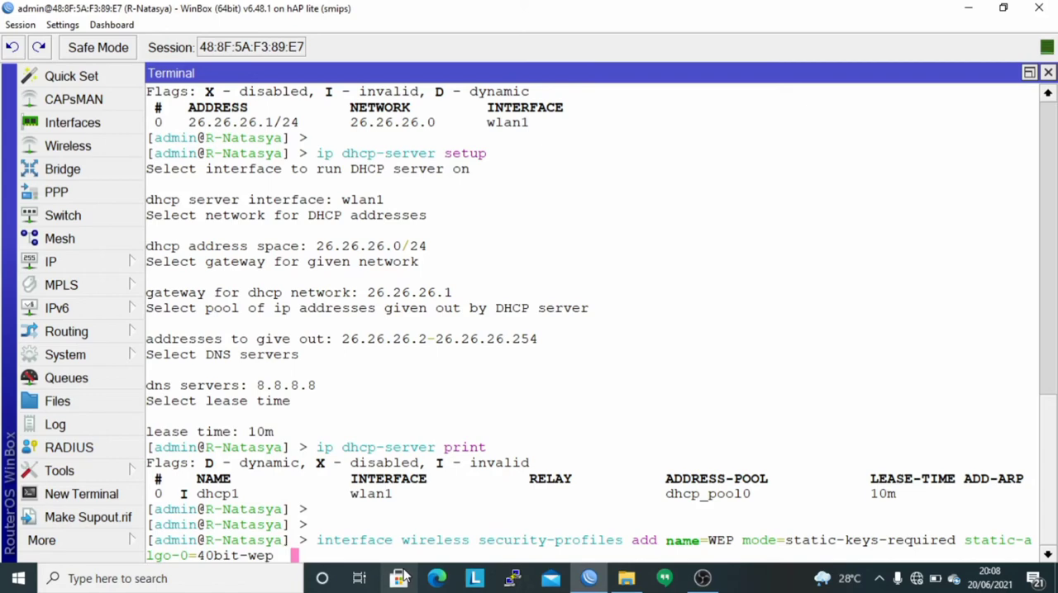
type("static-k")
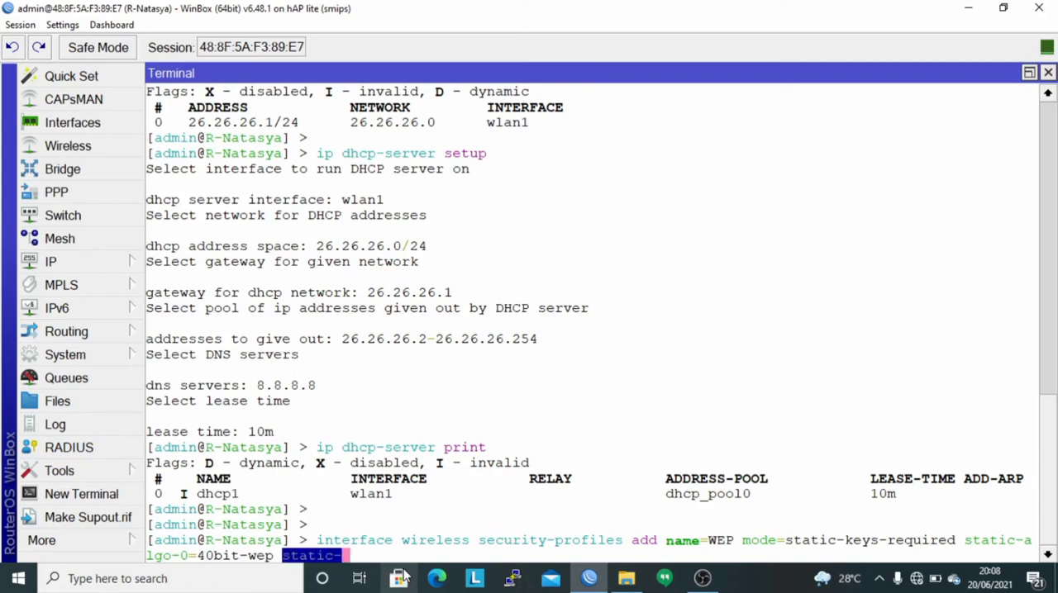
type("ey-")
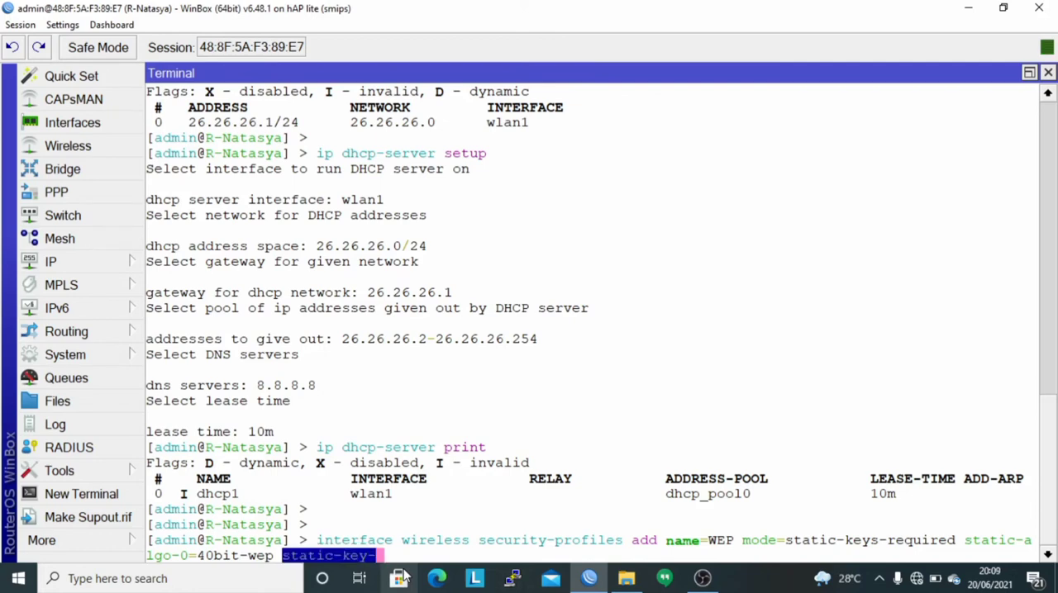
type("0=")
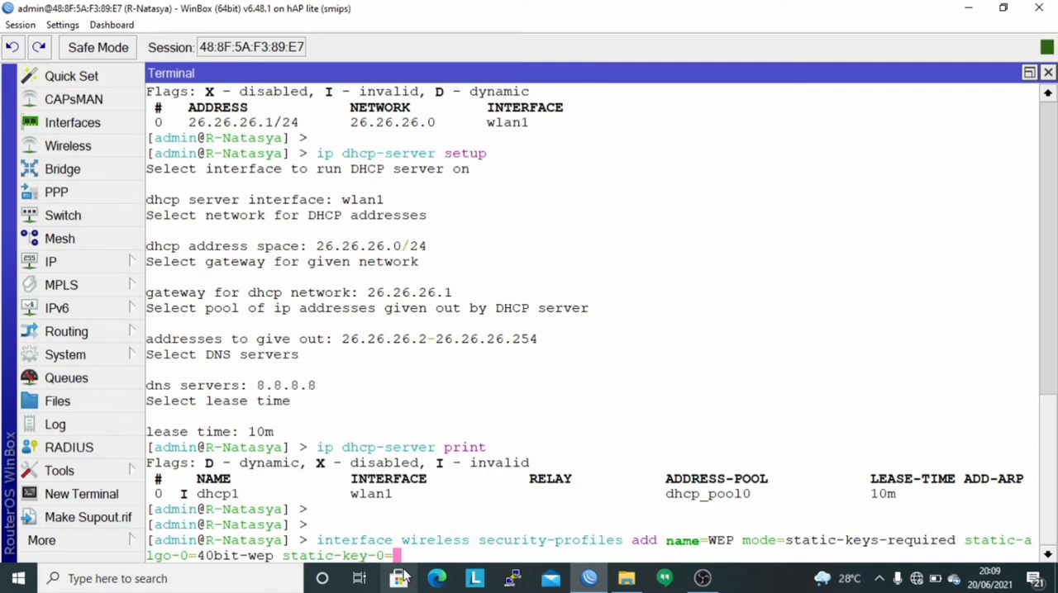
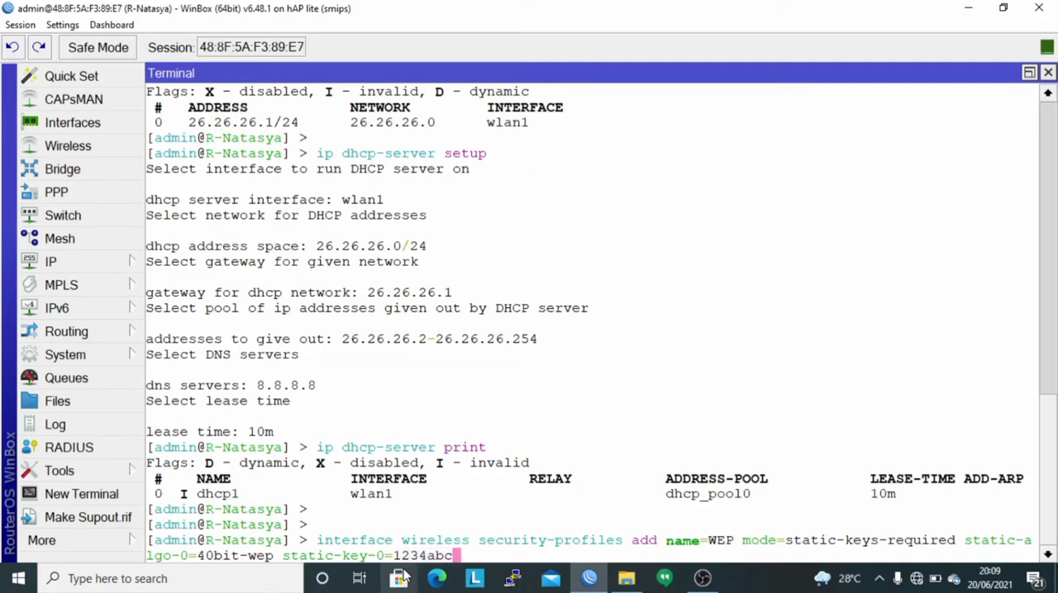
Enter the WEP key as static-key-0 and run the command to create the security profile.
key("Return")
key("Return")
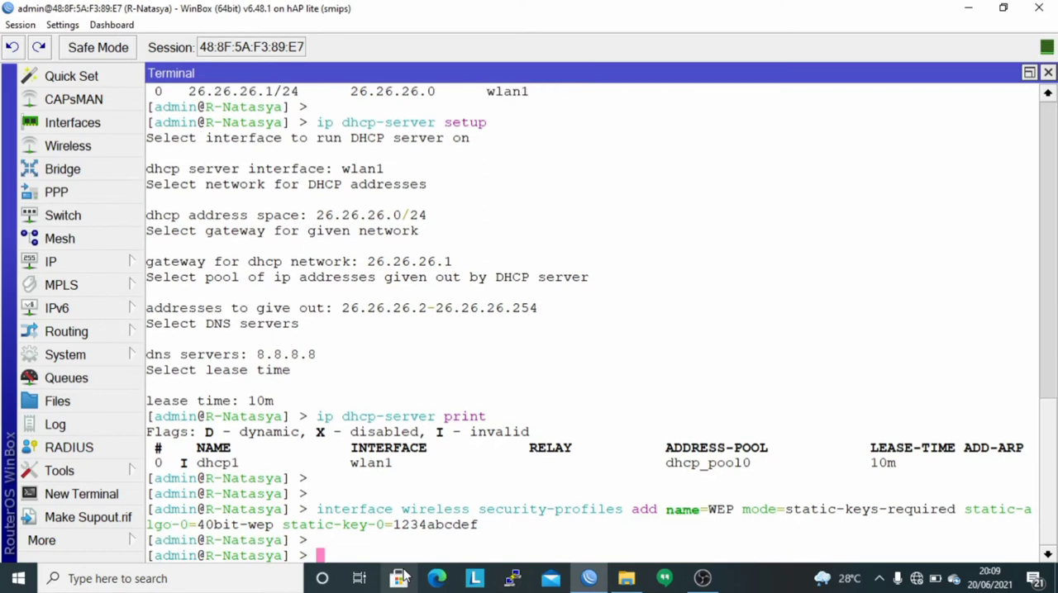
List the wireless security profiles with "interface wireless security-profiles print".
type("interface wi")
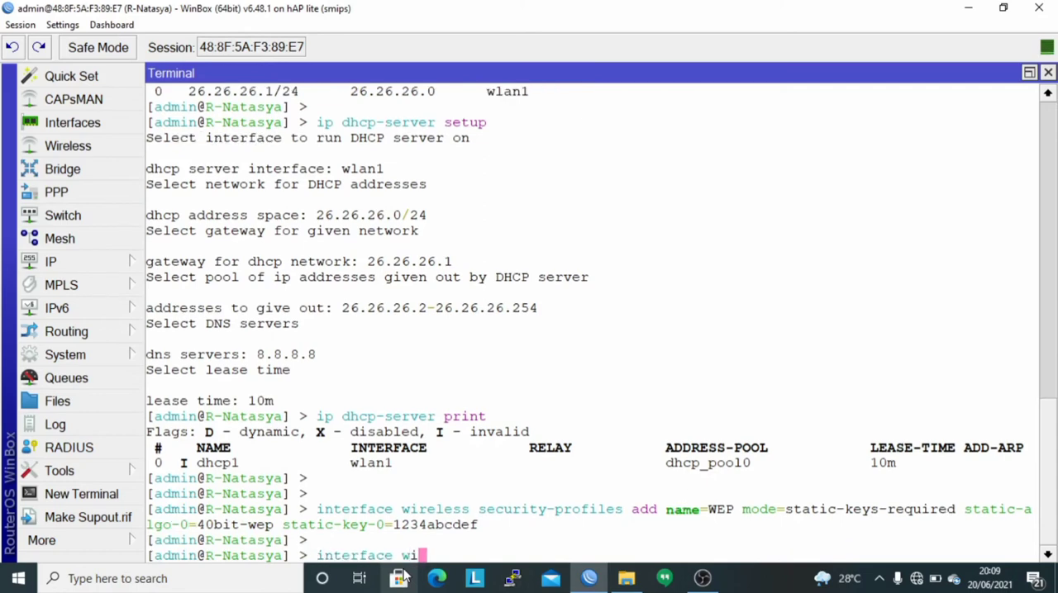
type("reless security-profiles print")
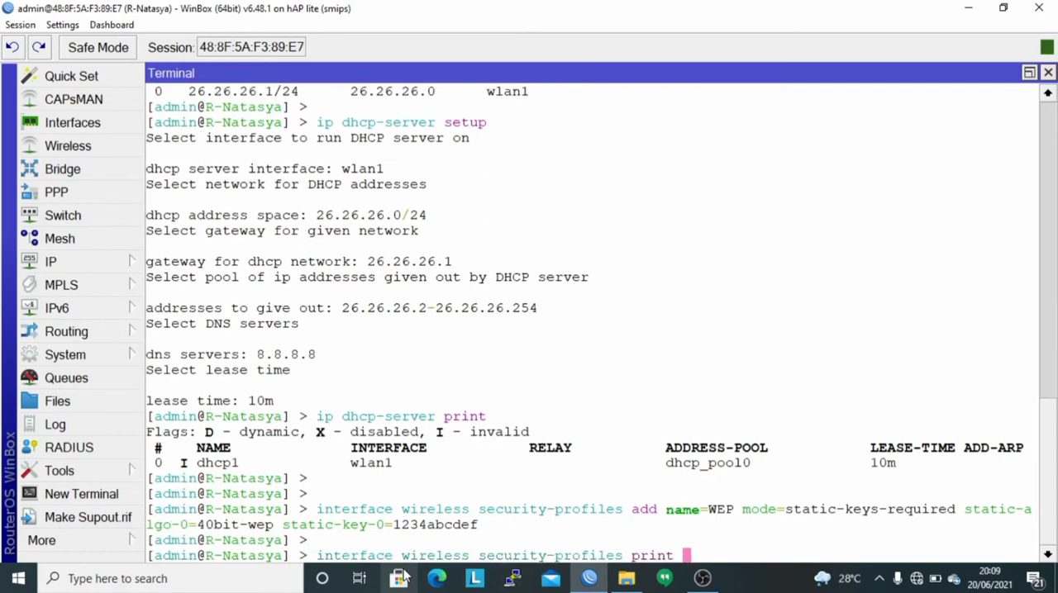
key("Return")
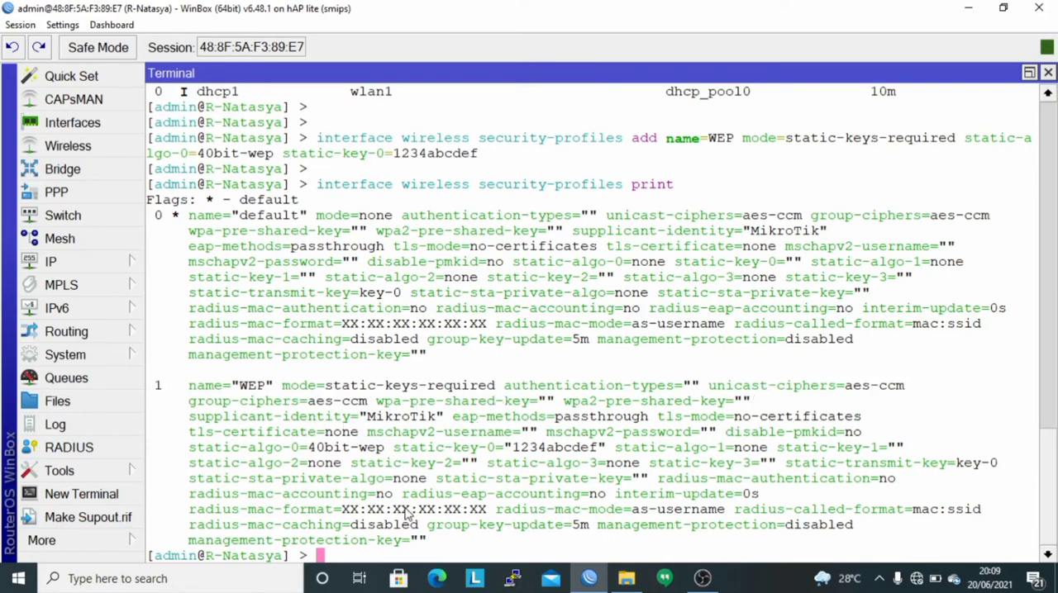
key("Return")
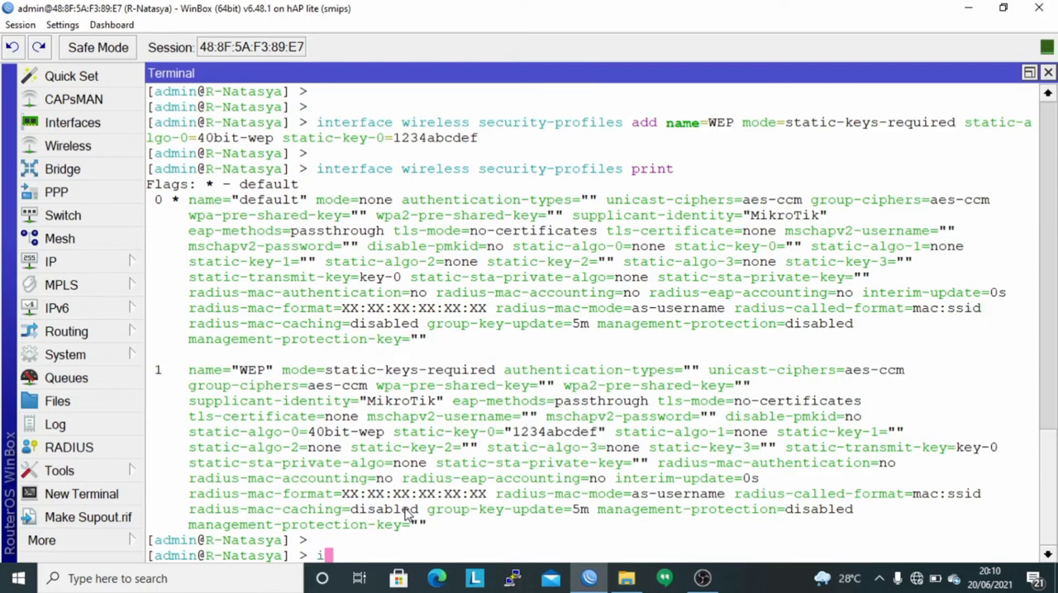
Begin an "interface wireless set wlan1" command with mode=ap-bridge.
type("interface wi")
key("Tab")
type("s")
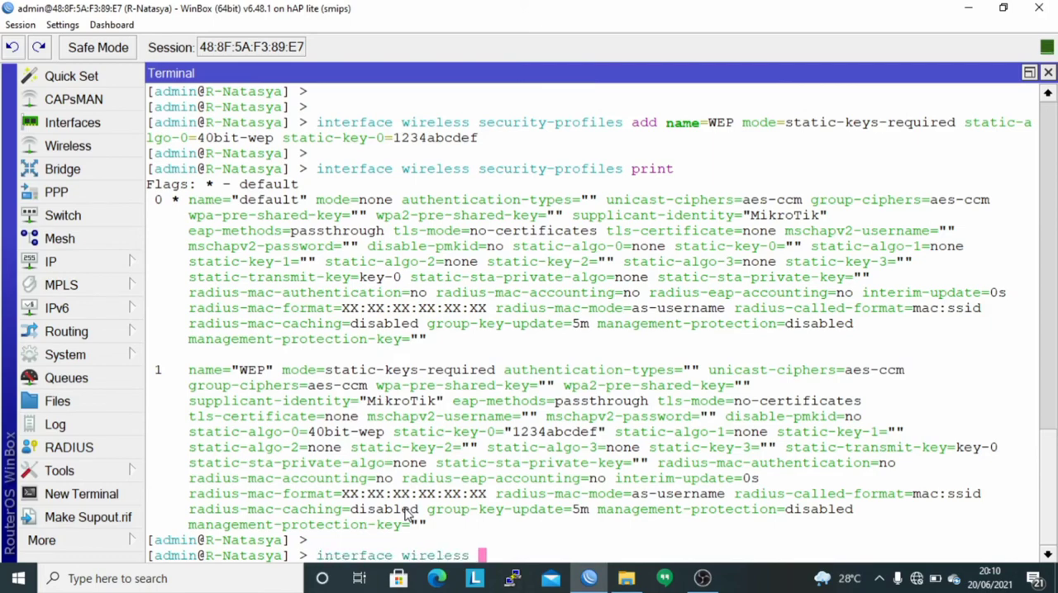
type("set wlan1")
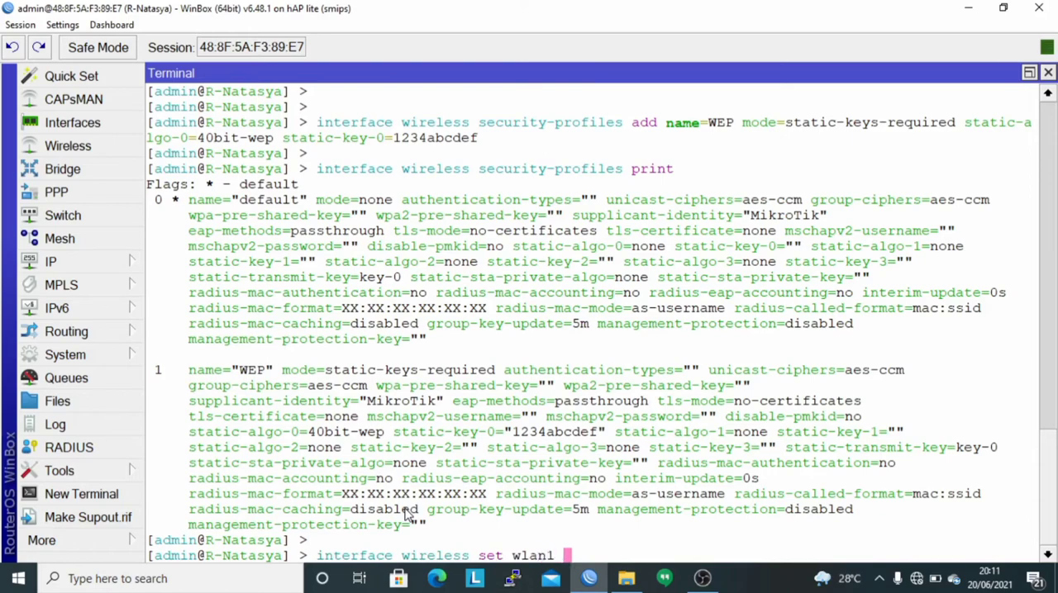
type(" mode=ap-bridge ")
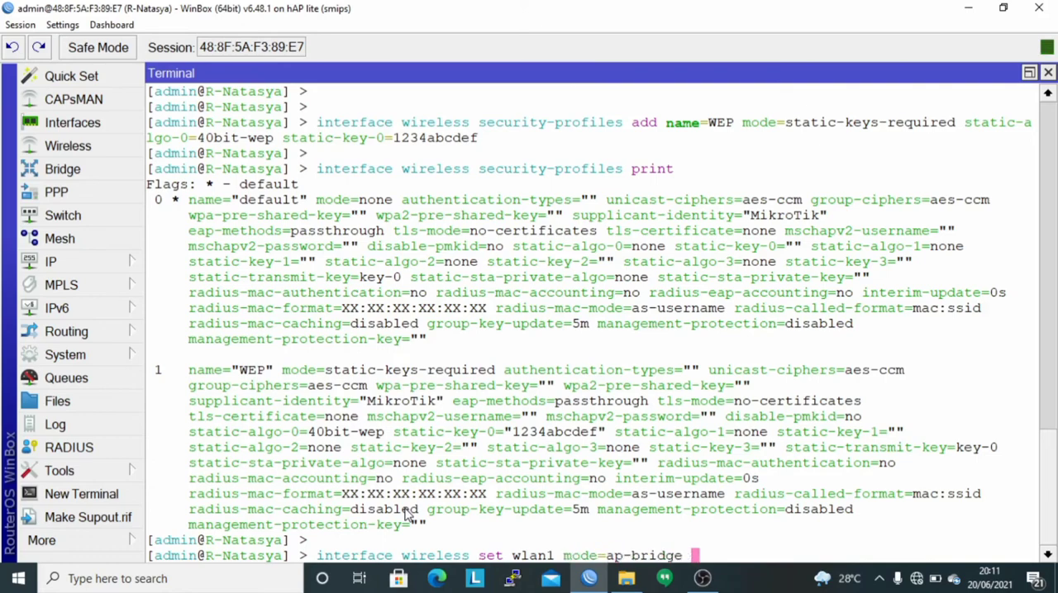
type("ssid=Abou")
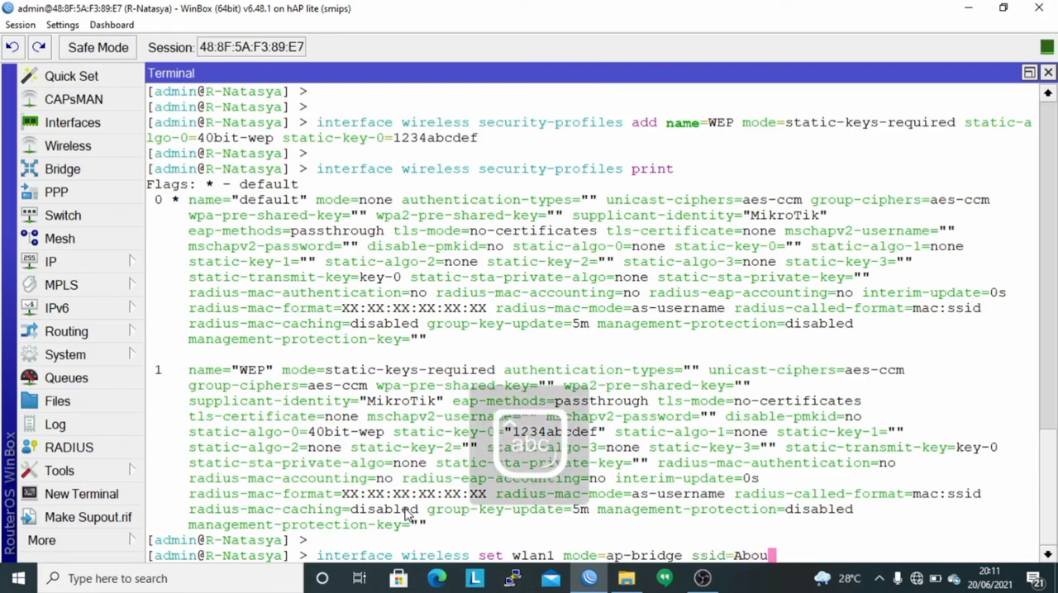
type("t- it")
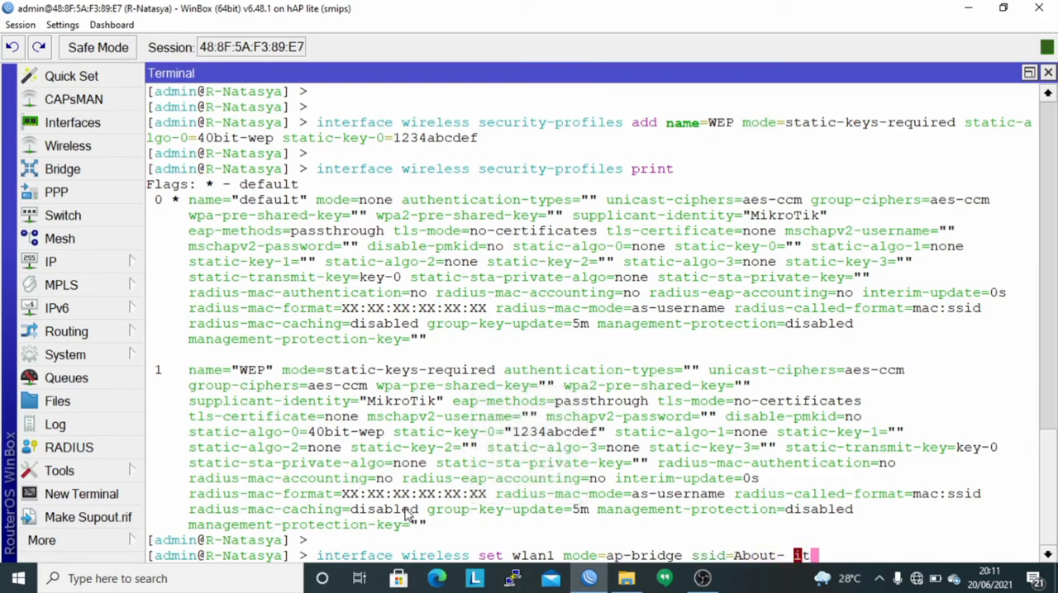
Add the network name ssid=About-IT to the wlan1 configuration command.
key("BackSpace")
key("BackSpace")
key("BackSpace")
key("BackSpace")
type("-IT")
key("Caps_Lock")
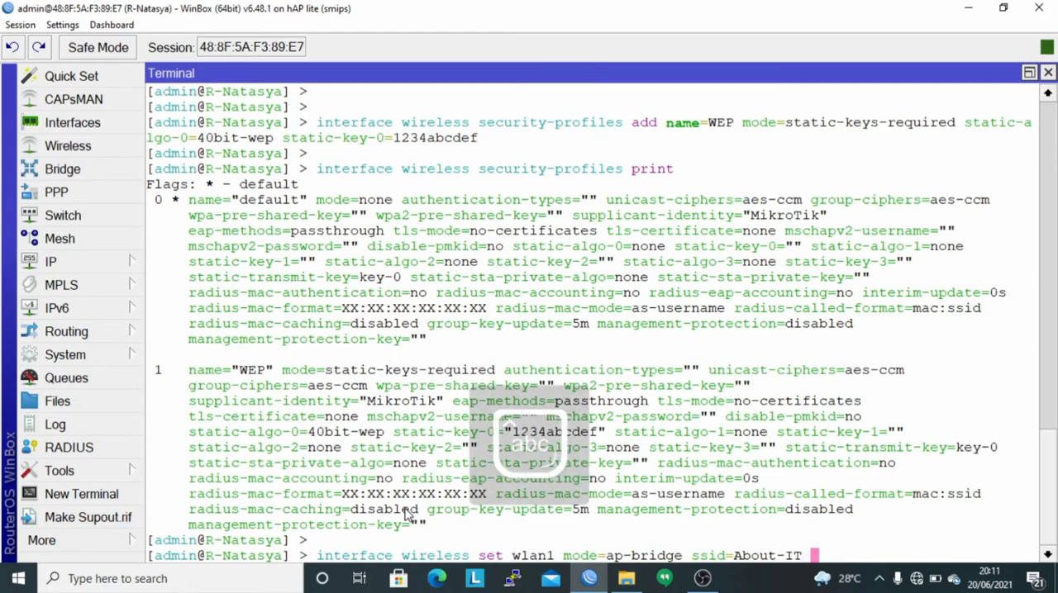
Add band=2ghz-b/g/n to the wlan1 configuration command.
type("ba")
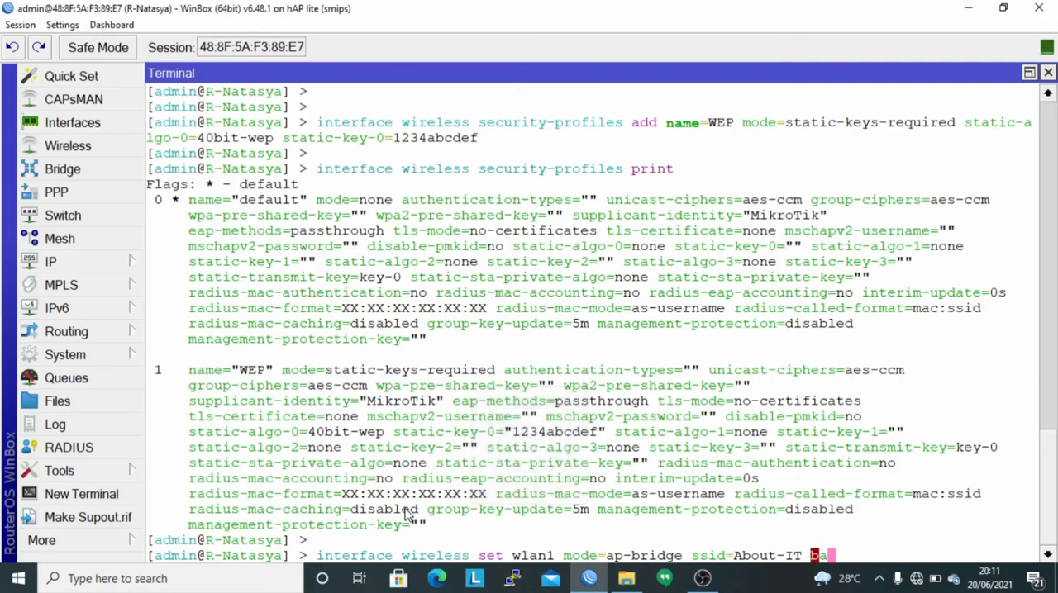
type("nd=")
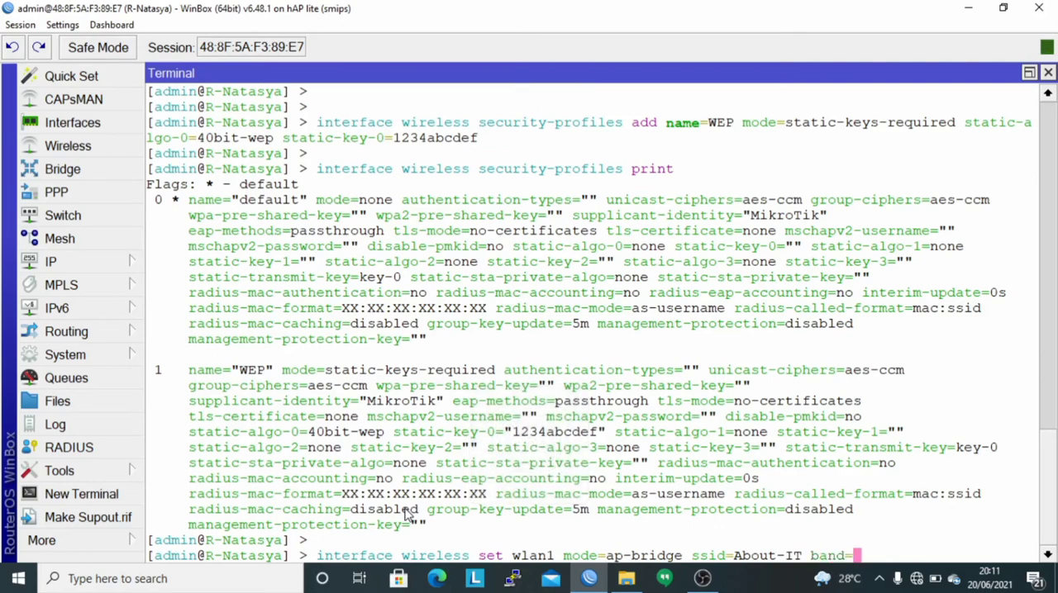
type("2ghz-b")
key("BackSpace")
type("/g/n ")
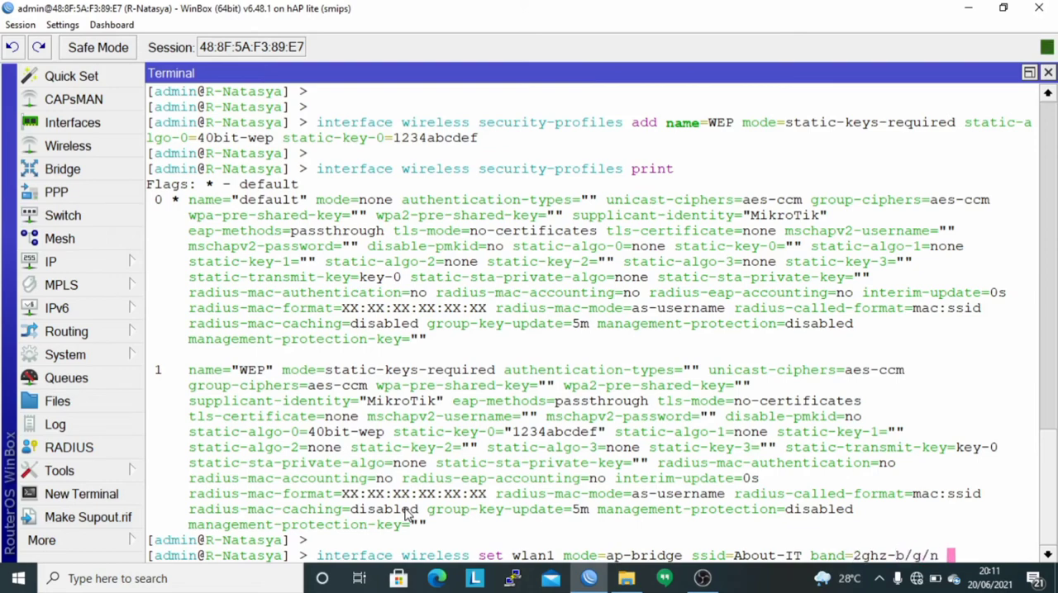
type("radio-name=")
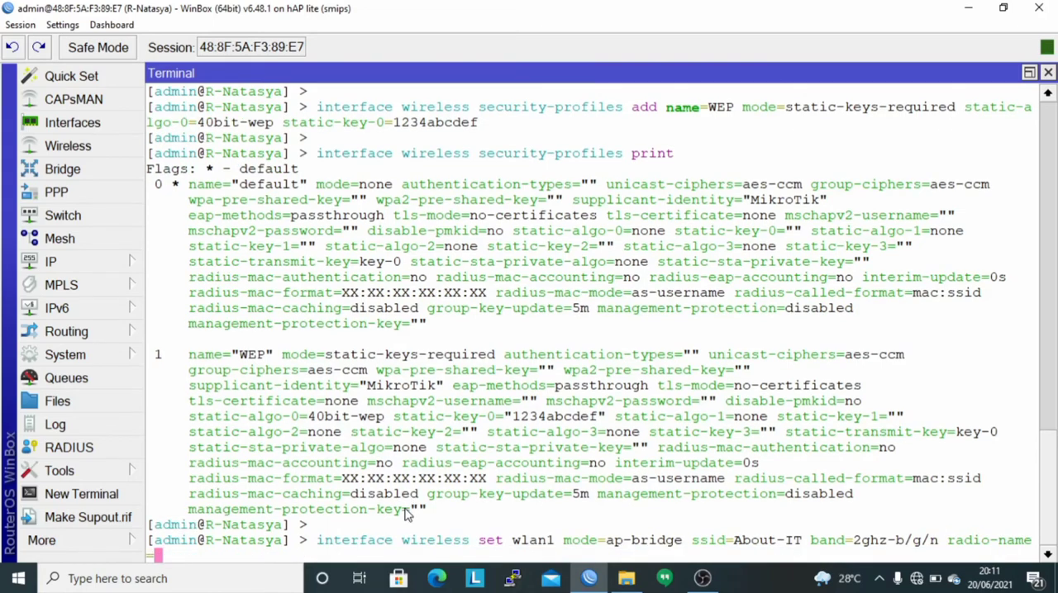
Add a radio-name parameter set to the router's own identity name to the wlan1 configuration command.
key("Caps_Lock")
type("R")
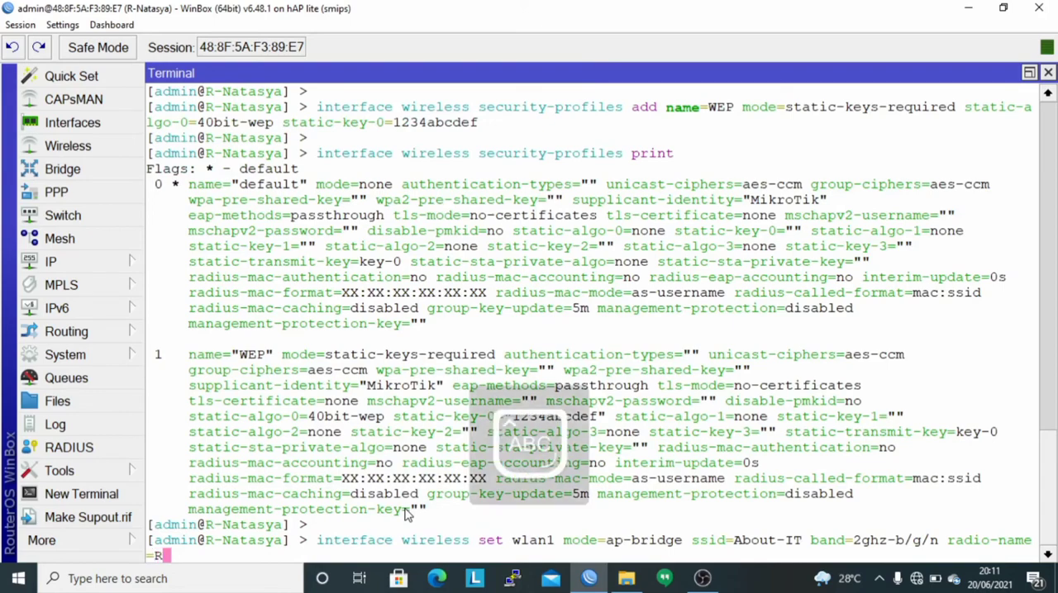
type("-N")
key("Caps_Lock")
type("atasya")
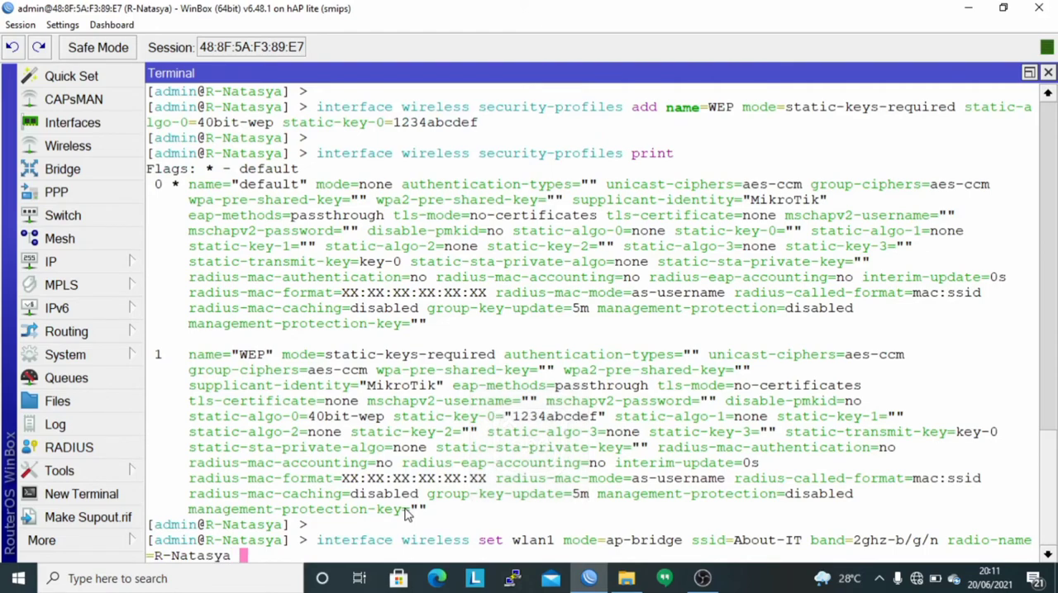
type(" secu")
Complete the wlan1 configuration command with security-profile=WEP and run it.
key("Tab")
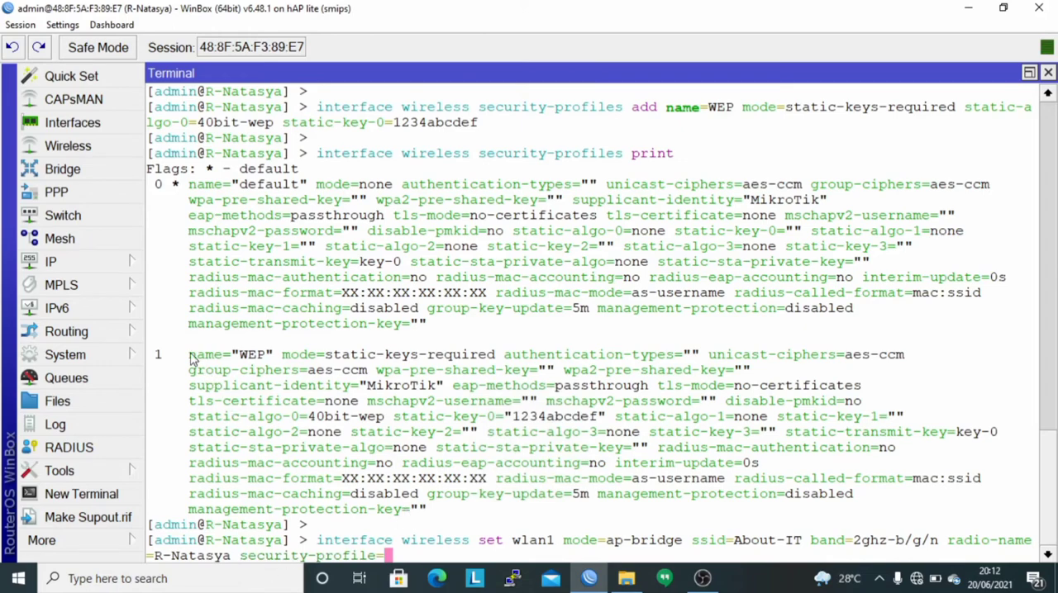
left_click_drag(188, 356, 275, 369)
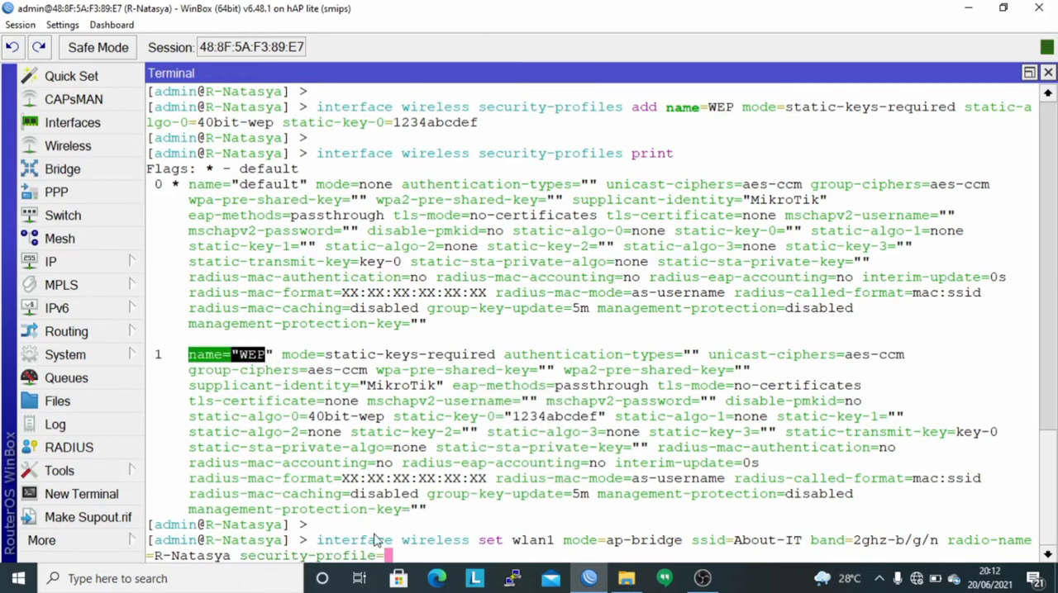
key("Caps_Lock")
type("WEP")
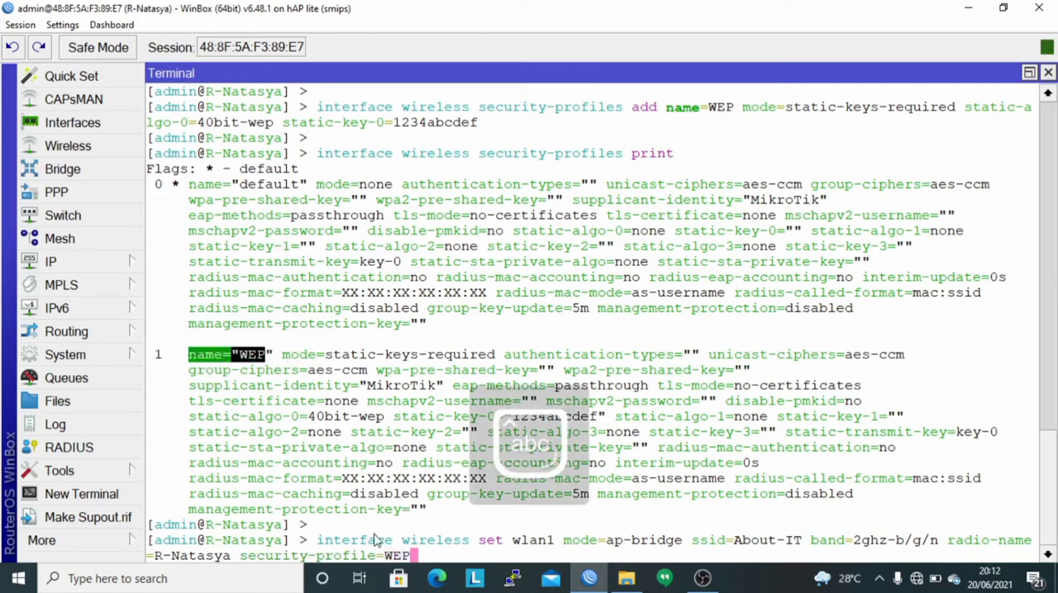
key("Return")
key("Return")
List the wireless interface configuration with "interface wireless print".
type("interface ")
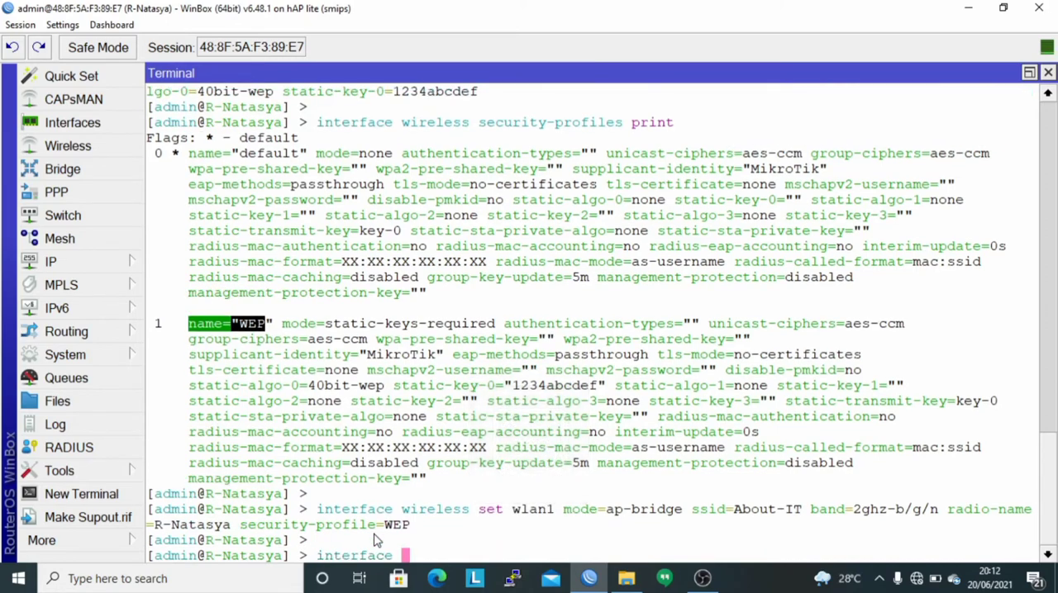
type("wireless print")
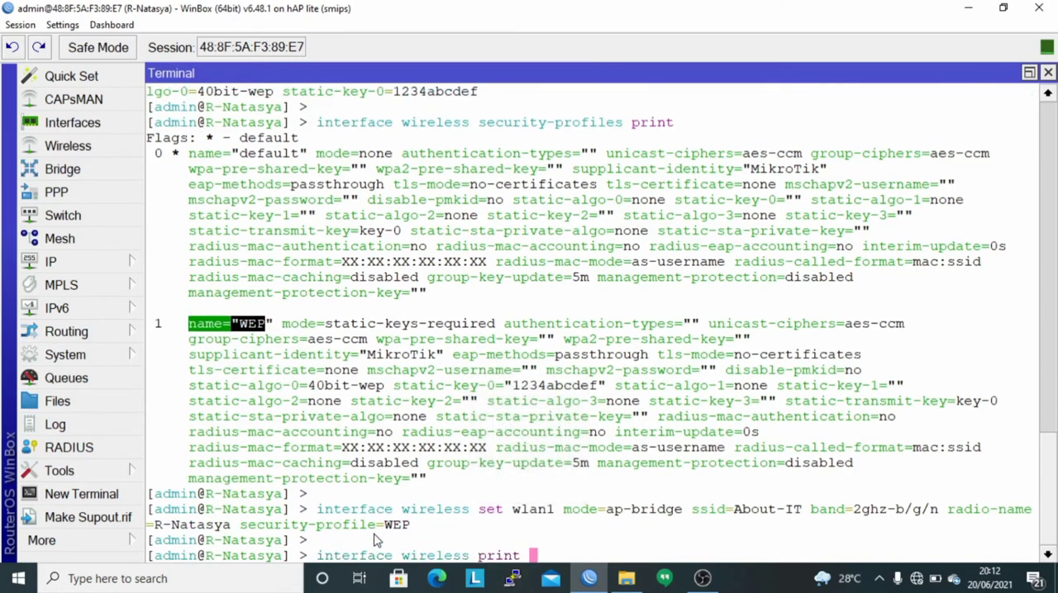
key("Return")
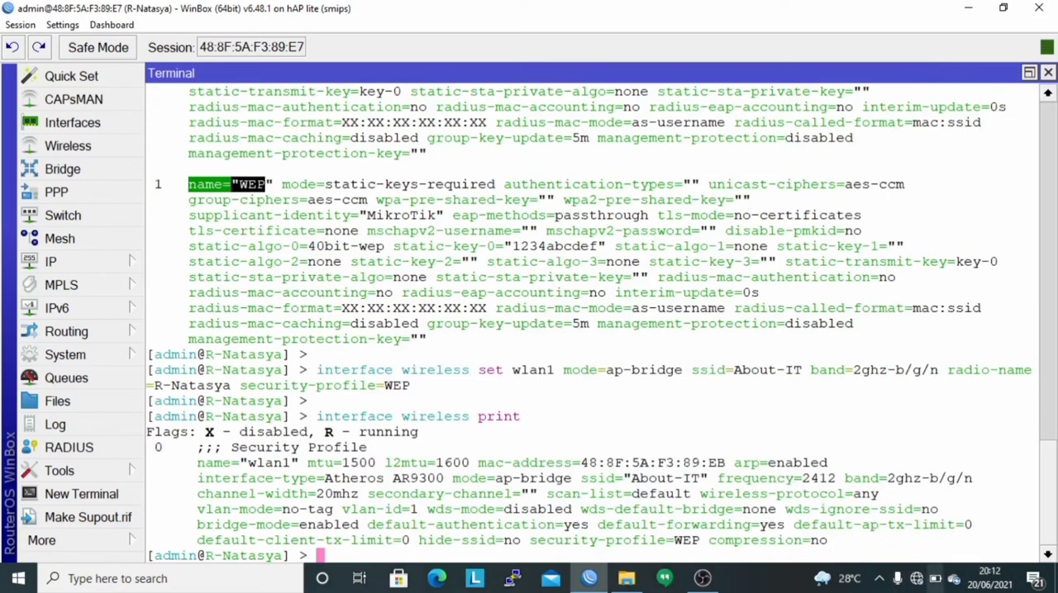
Connect the PC to the About-IT Wi-Fi network with its network security key and allow the PC to be discoverable.
left_click(916, 582)
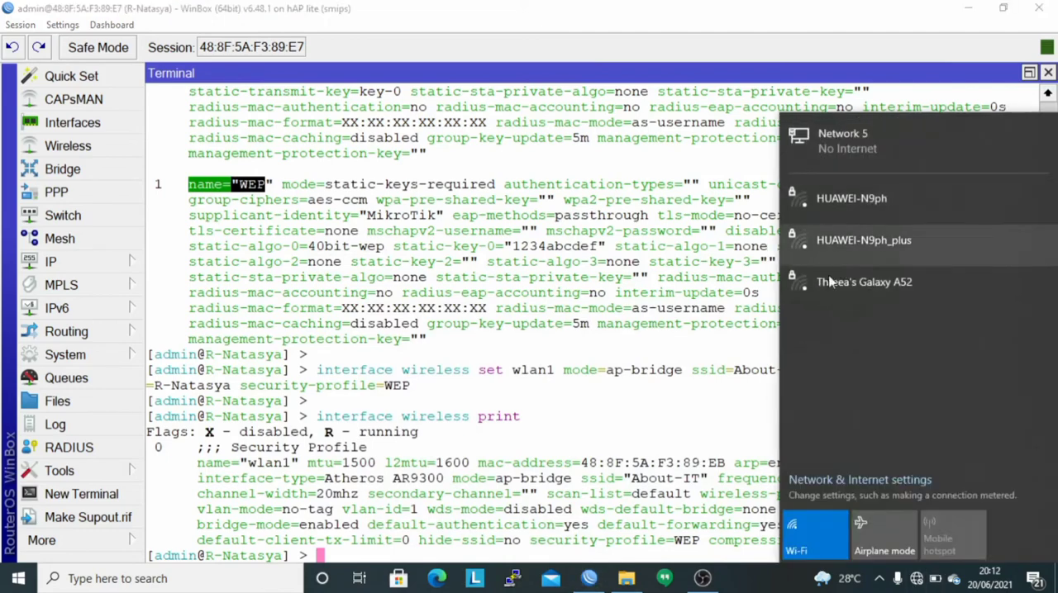
left_click(871, 199)
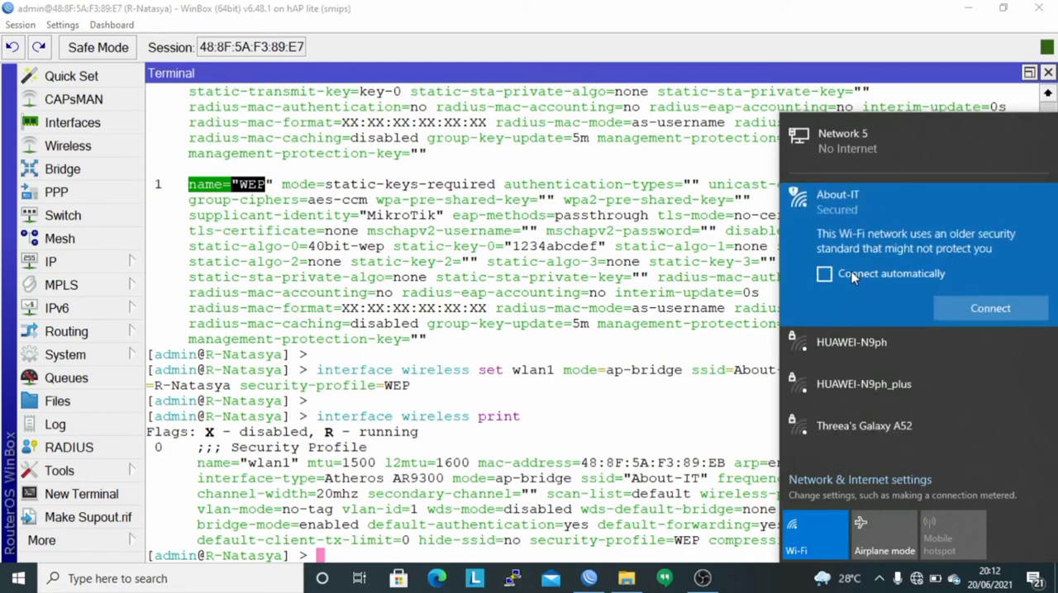
left_click(962, 308)
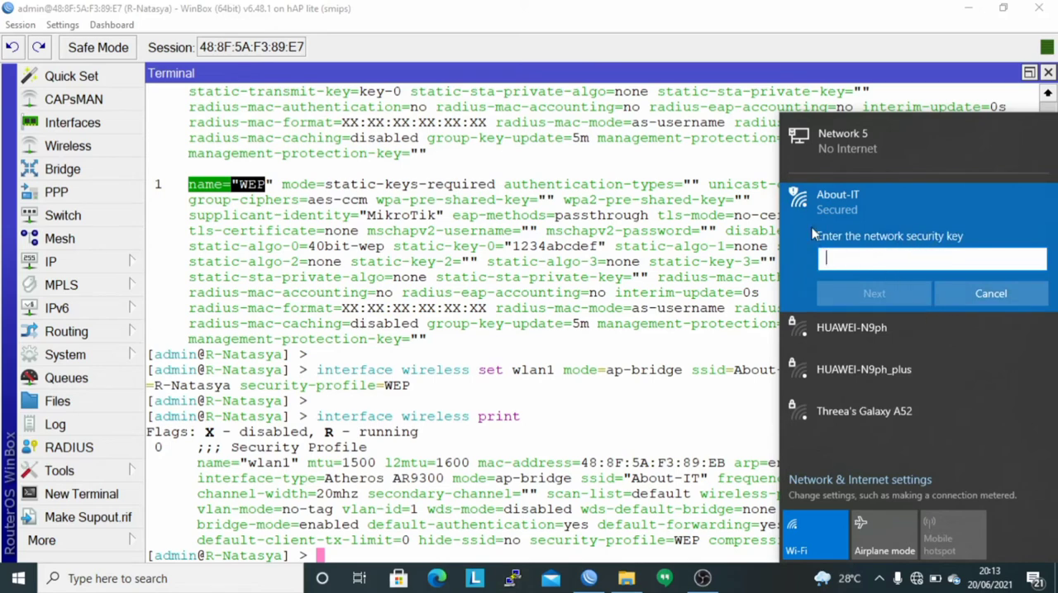
left_click(856, 294)
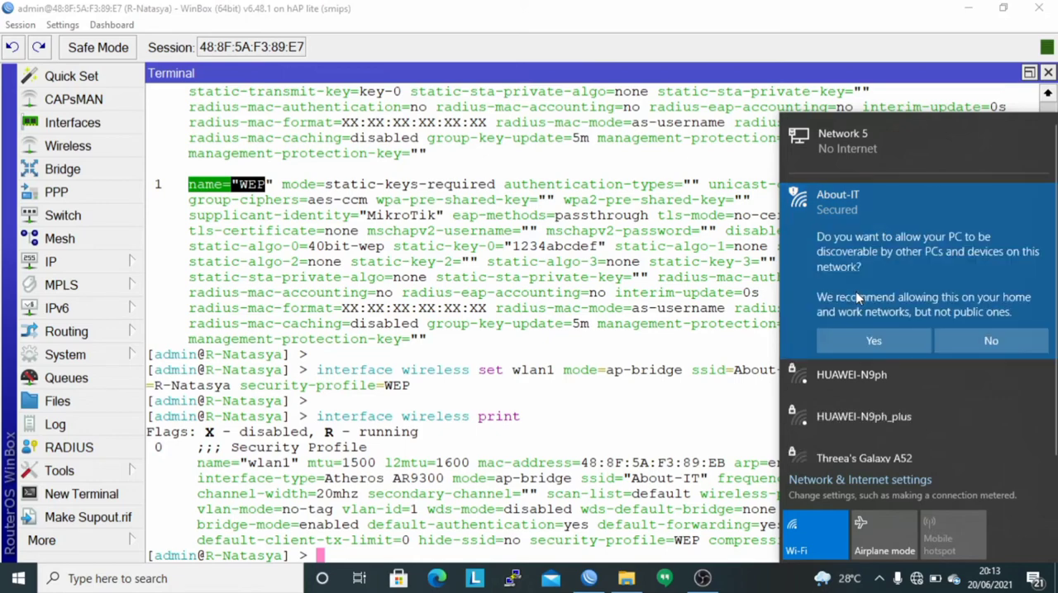
left_click(858, 341)
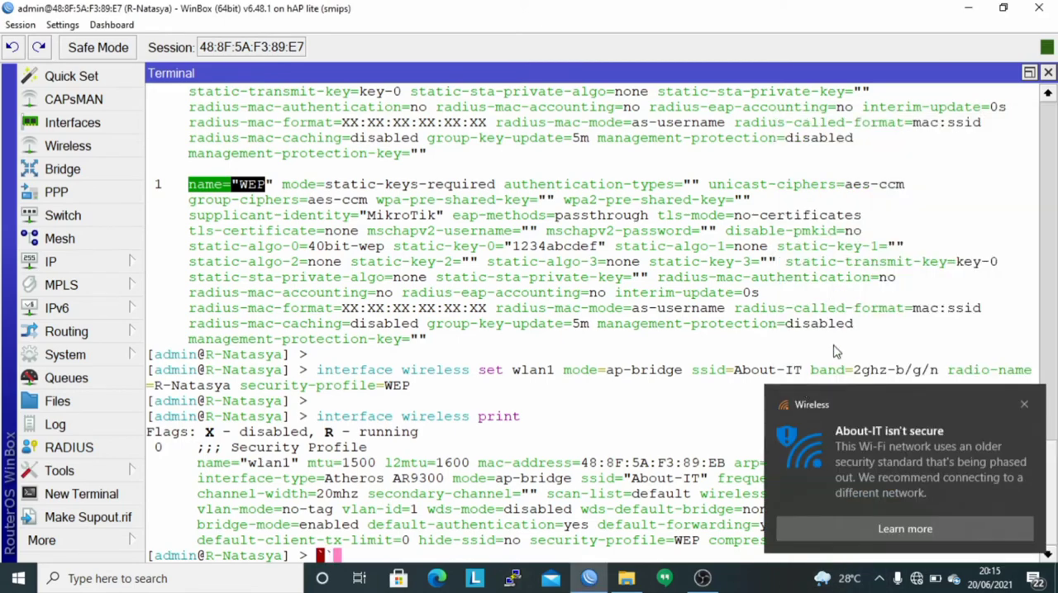
key("BackSpace")
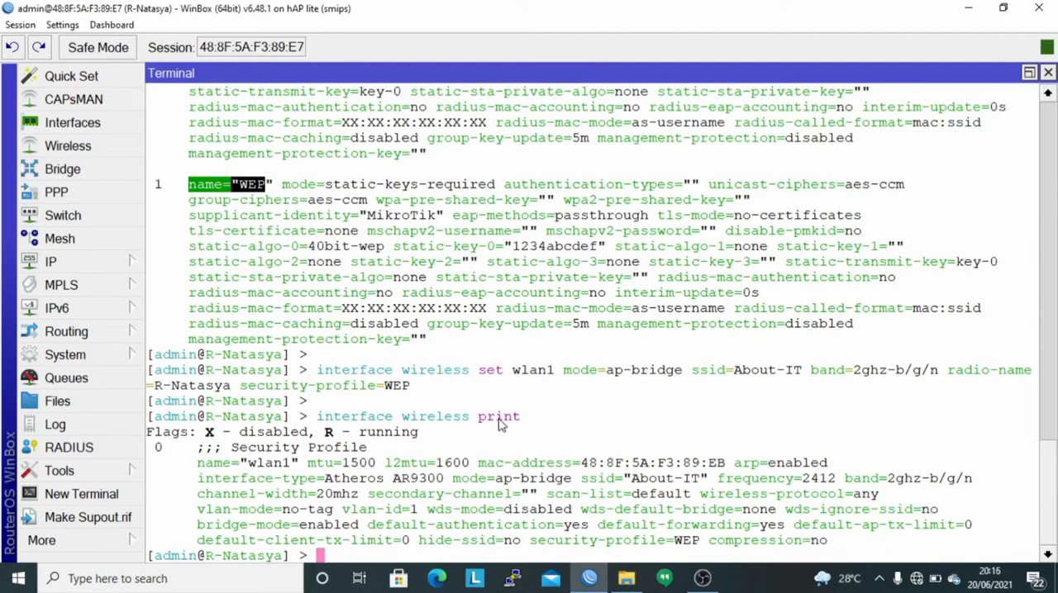
Open the Windows network adapter list and examine the Wi-Fi adapter's connection details for its IPv4 address, gateway and DHCP server.
right_click(917, 579)
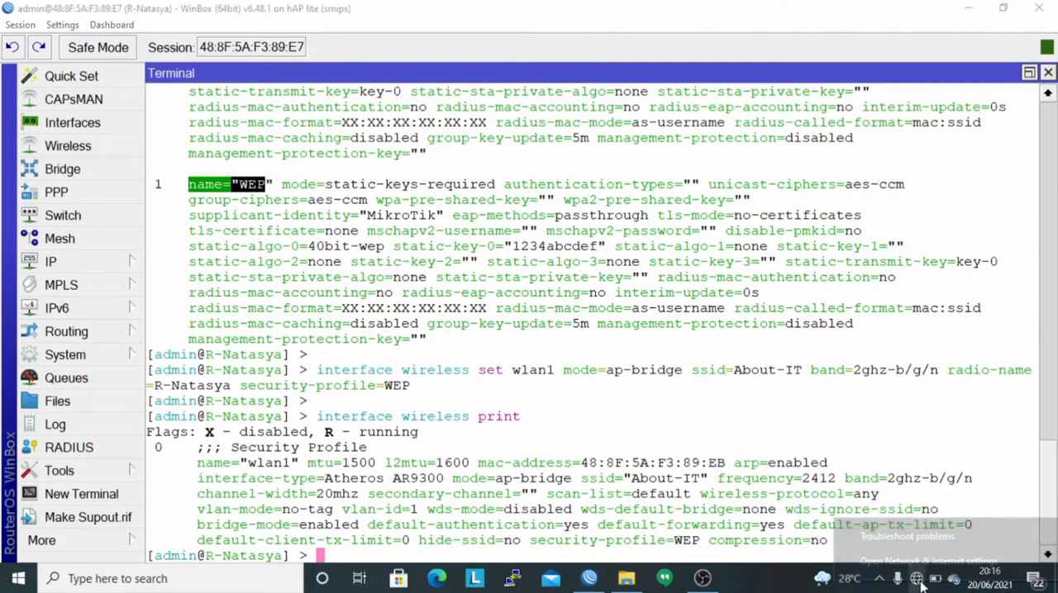
left_click(914, 570)
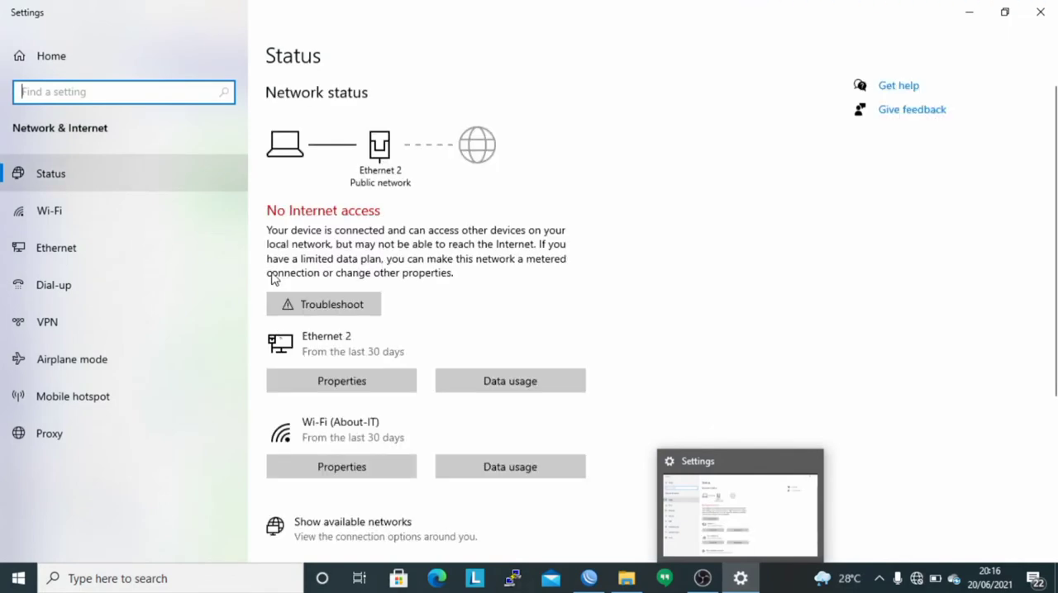
scroll(349, 436, "down", 2)
scroll(347, 434, "down", 2)
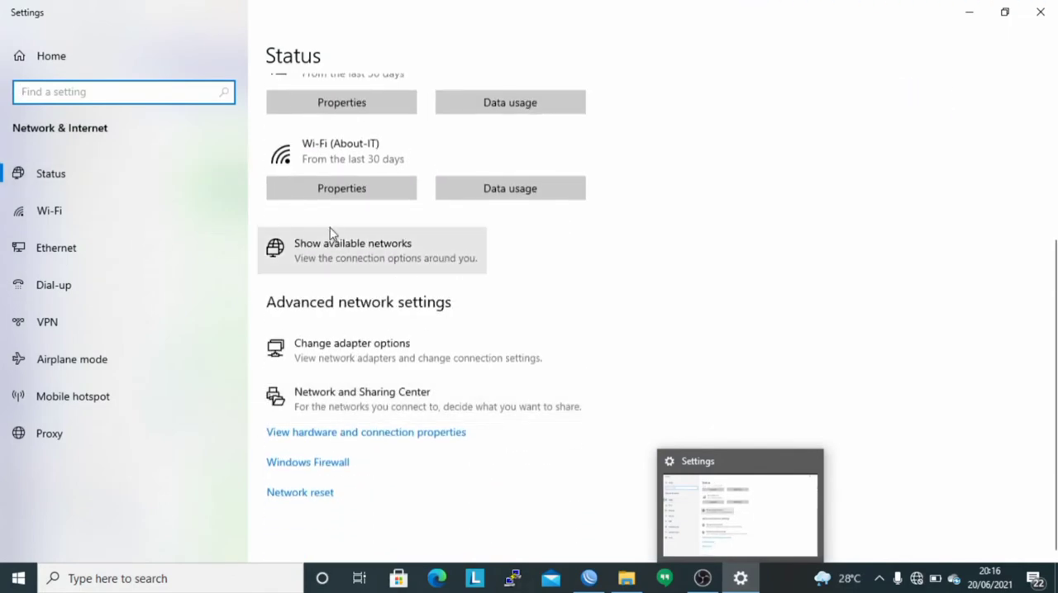
left_click(308, 358)
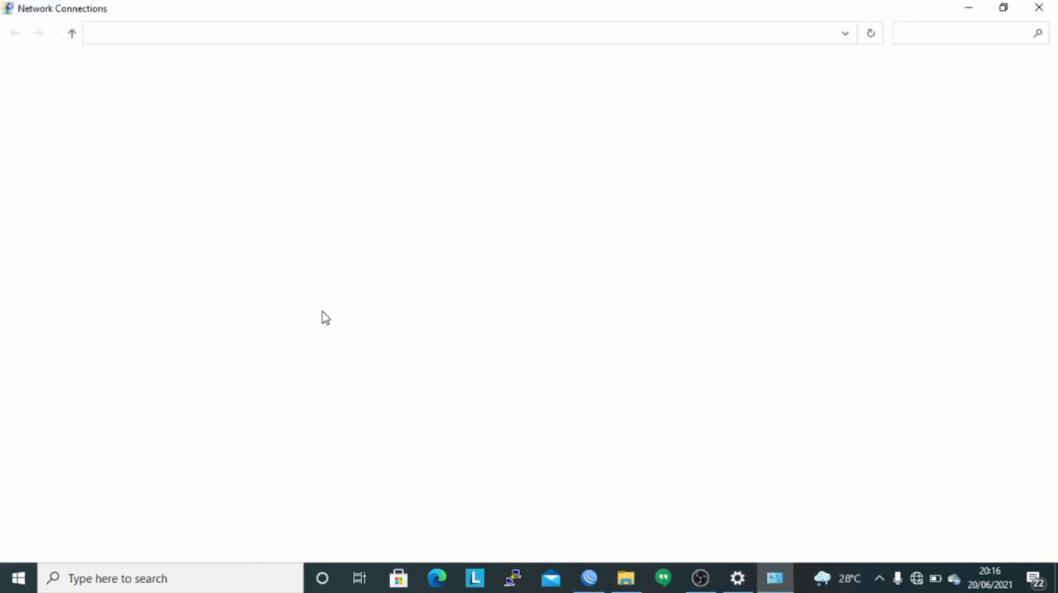
right_click(449, 147)
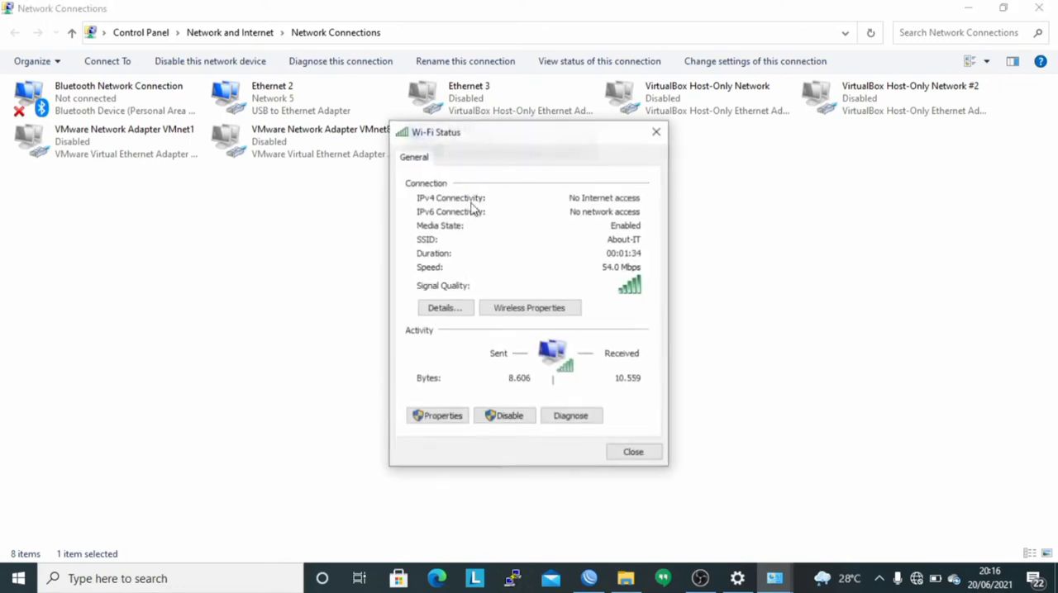
left_click(433, 314)
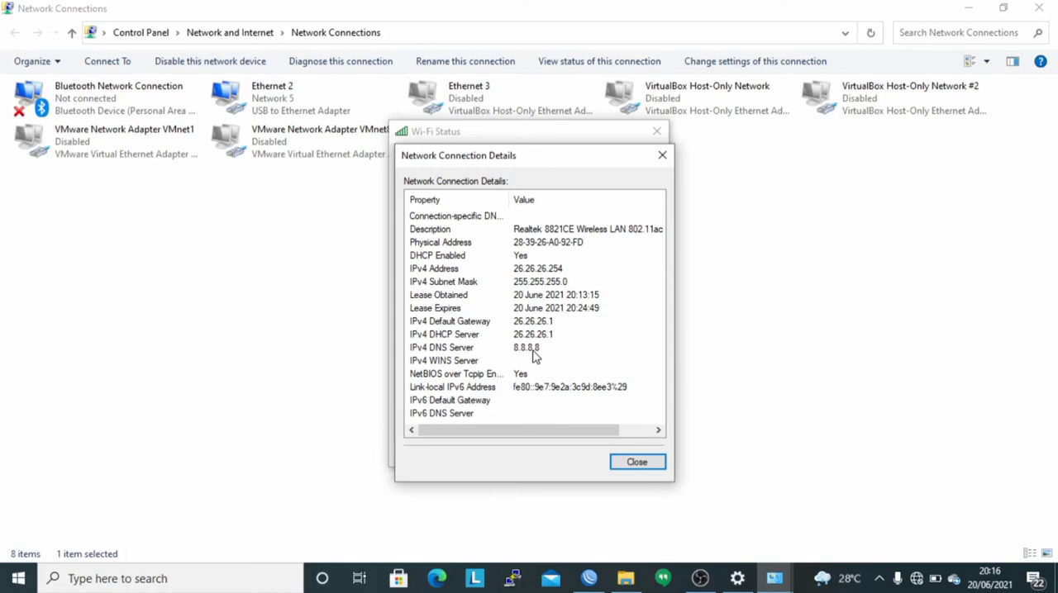
left_click(635, 464)
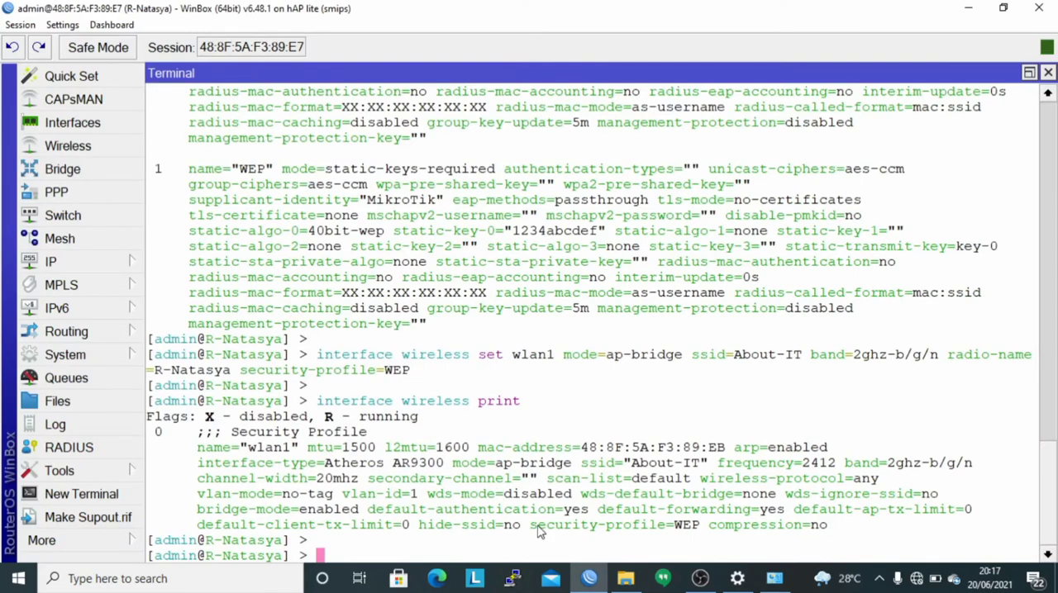
Examine the security-profile setting in the terminal's wlan1 listing.
left_click_drag(530, 525, 702, 531)
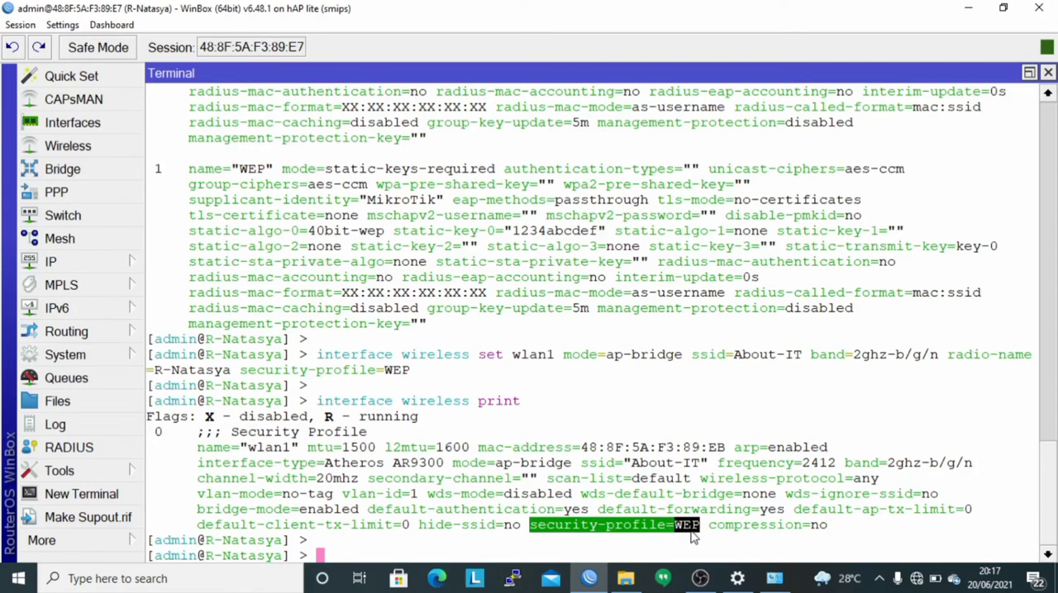
left_click(684, 539)
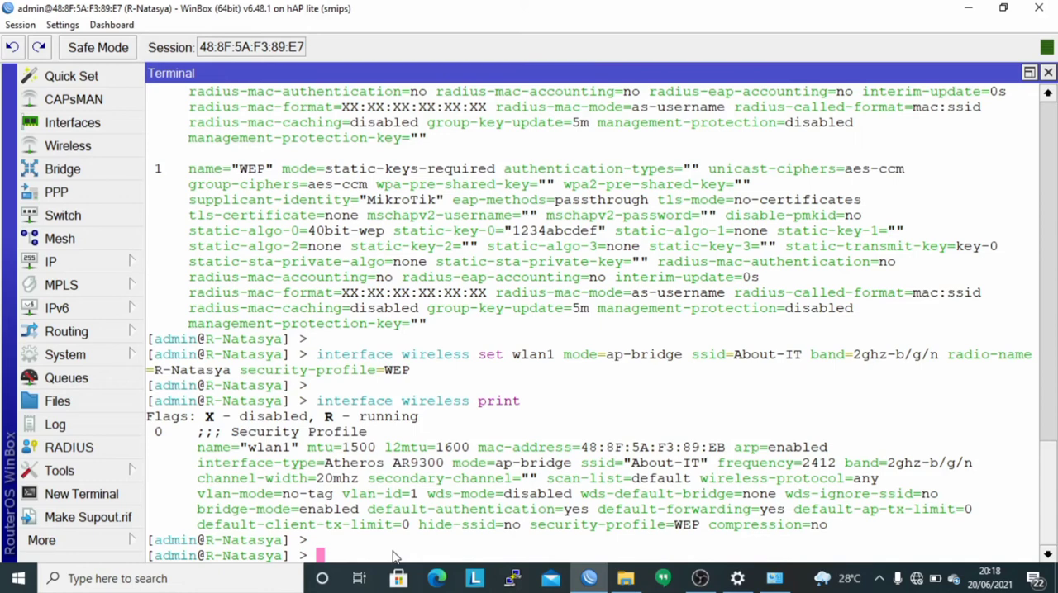
Begin an "interface wireless security-profiles add" command with name=WPA.
type("interface ")
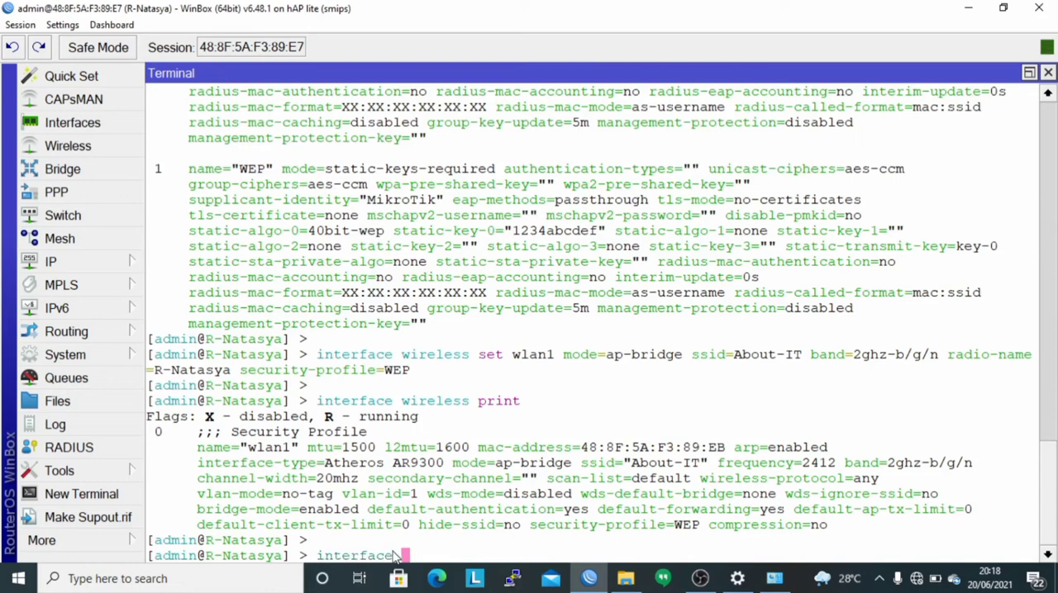
type("wireless sec")
key("Tab")
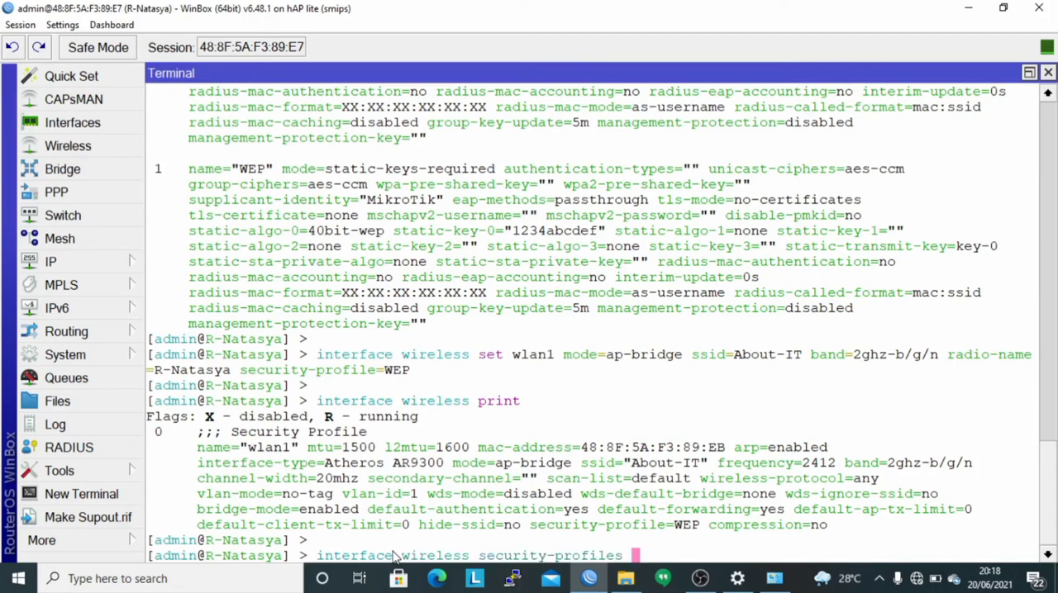
type("add name=")
key("Caps_Lock")
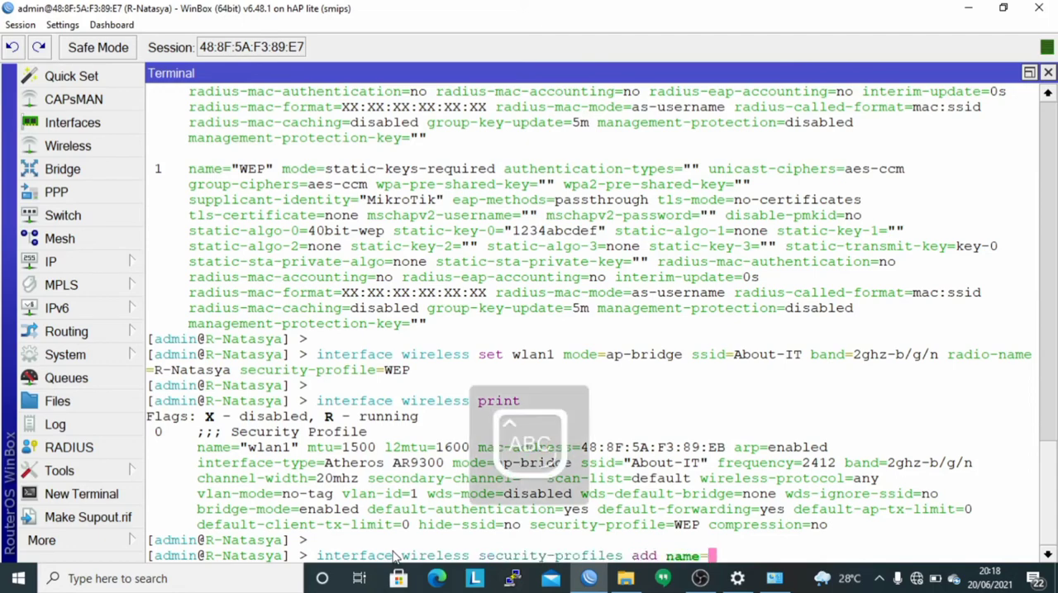
type("WPA")
key("Caps_Lock")
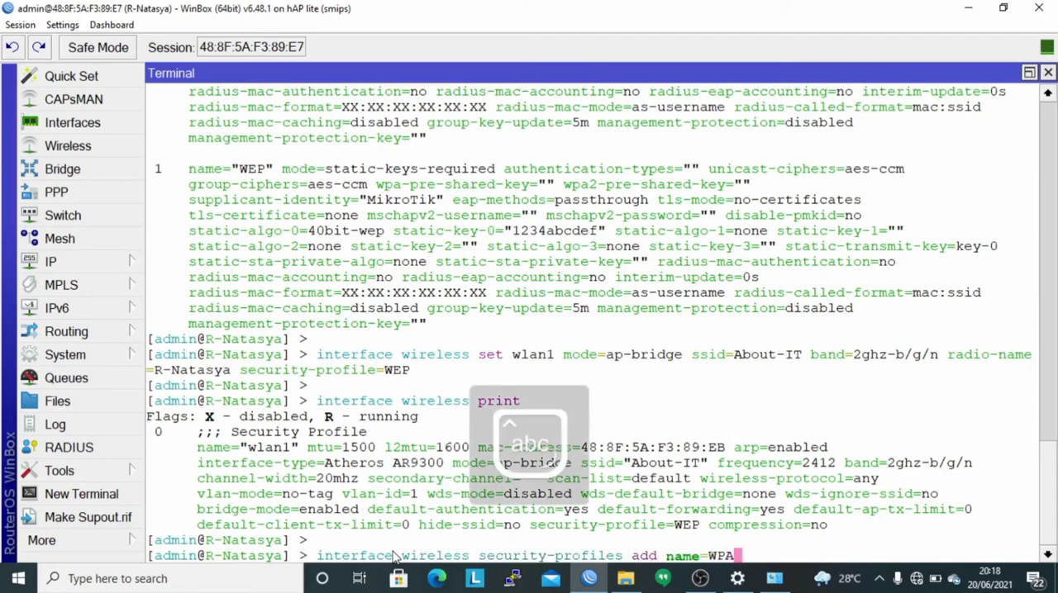
Extend the new security profile's name to WPA/WPA2, all in capital letters.
type("/wpa2")
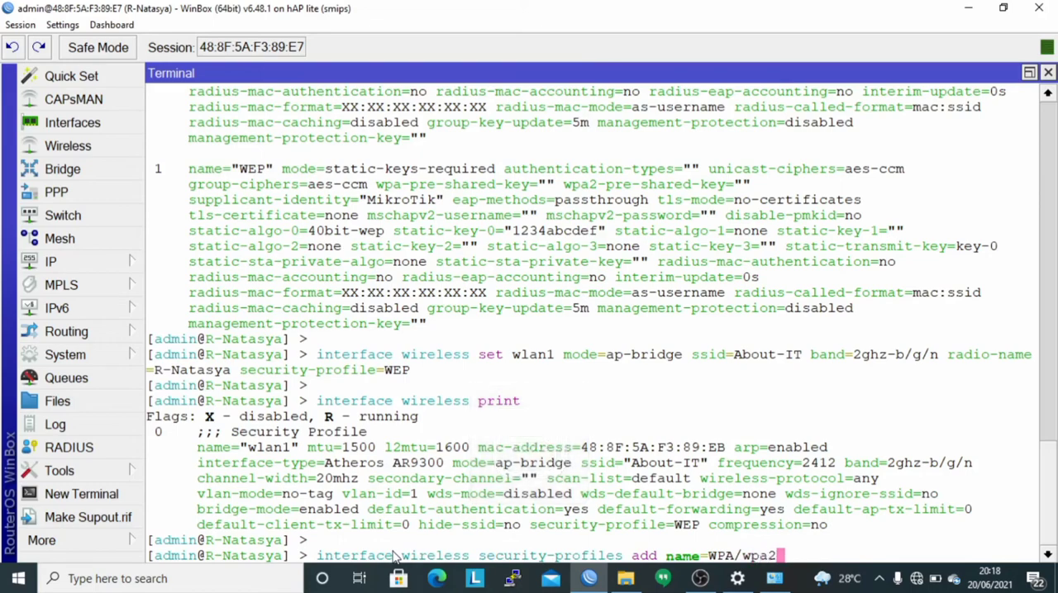
key("BackSpace")
key("BackSpace")
key("BackSpace")
key("BackSpace")
key("Caps_Lock")
type("WPA2")
key("Caps_Lock")
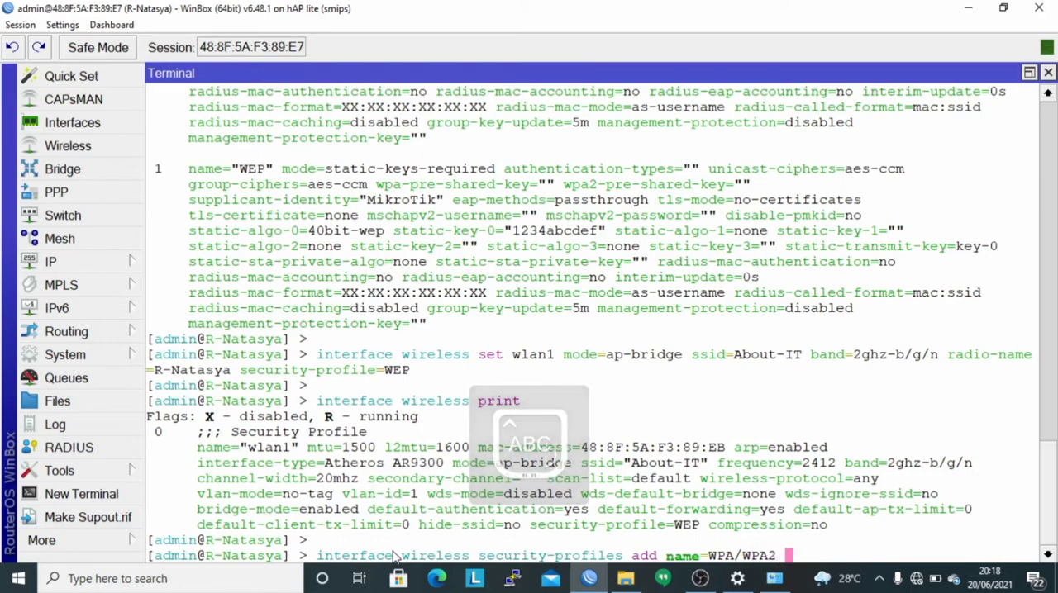
Add mode=dynamic-keys and authentication-types=wpa-psk to the security profile command.
type("mode=d")
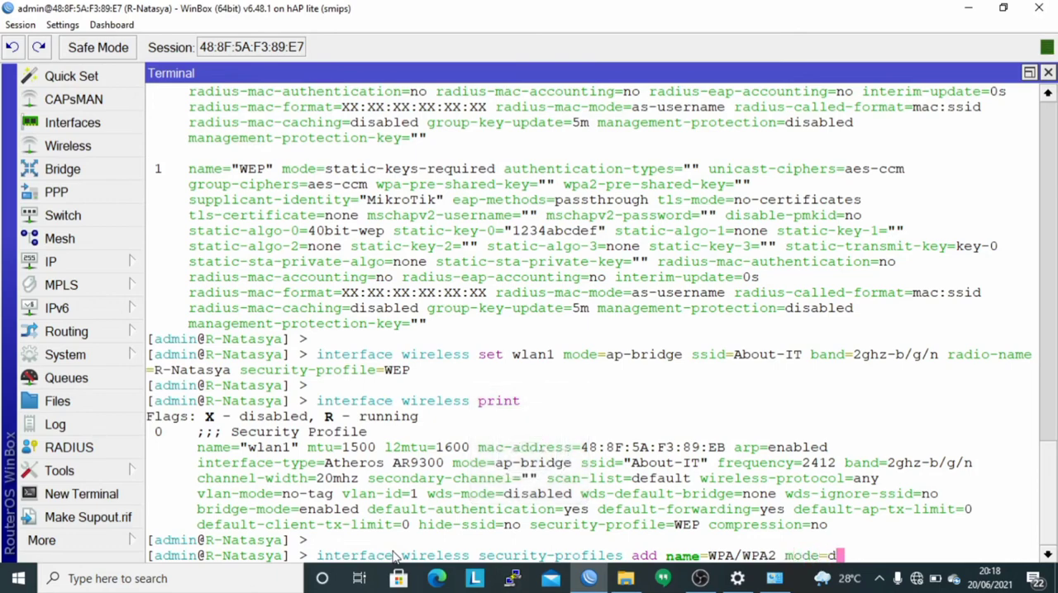
key("Tab")
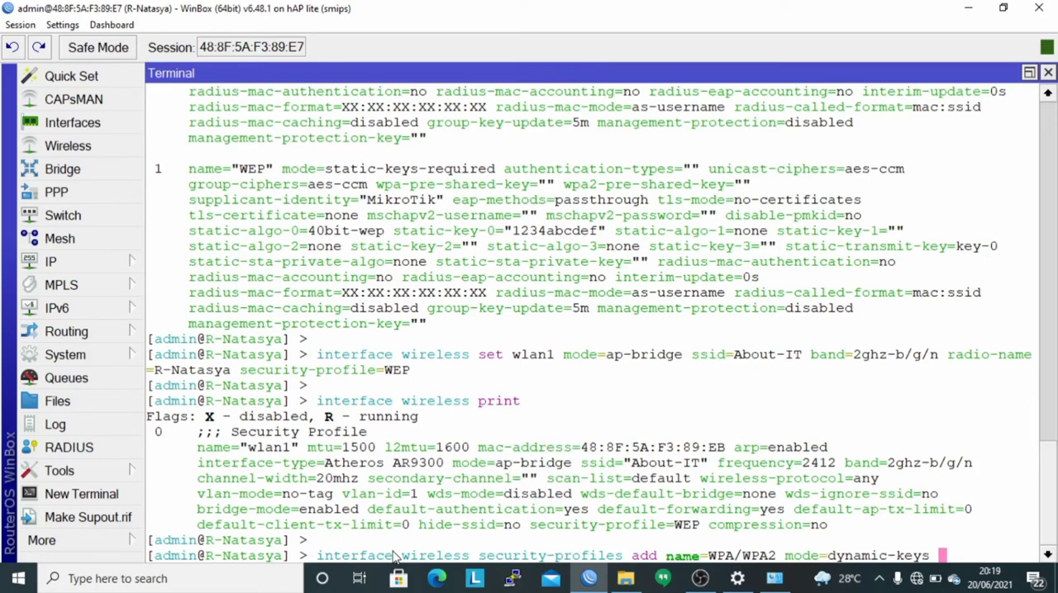
type("au")
key("Tab")
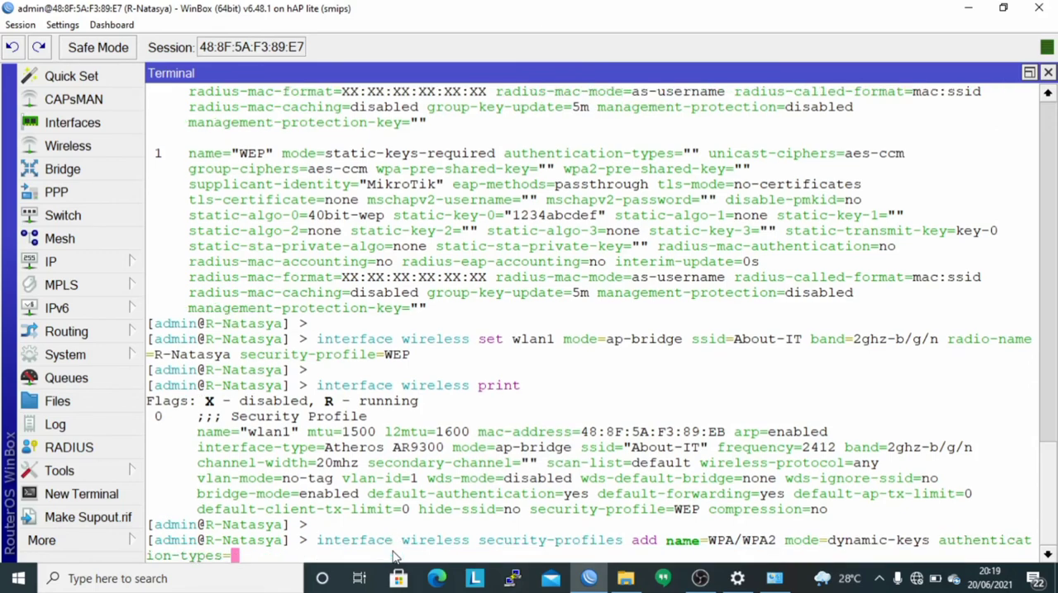
type("wpa-")
key("Tab")
key("Tab")
type("p")
key("Tab")
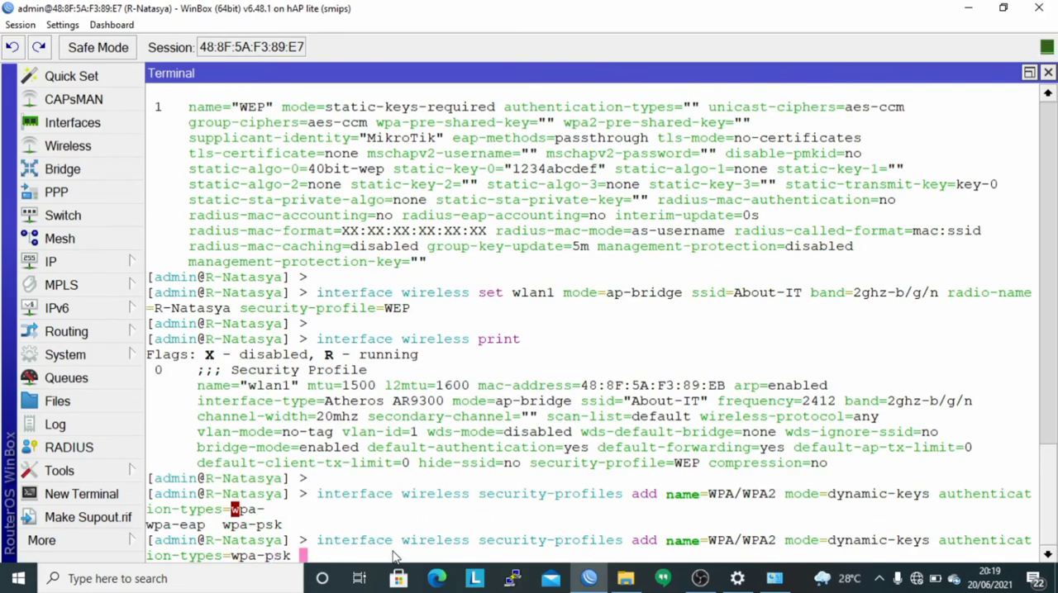
Add wpa2-psk as a second value of authentication-types in the security profile command.
type(",wpa")
key("BackSpace")
key("BackSpace")
key("BackSpace")
key("BackSpace")
key("BackSpace")
type(",wpa2-p")
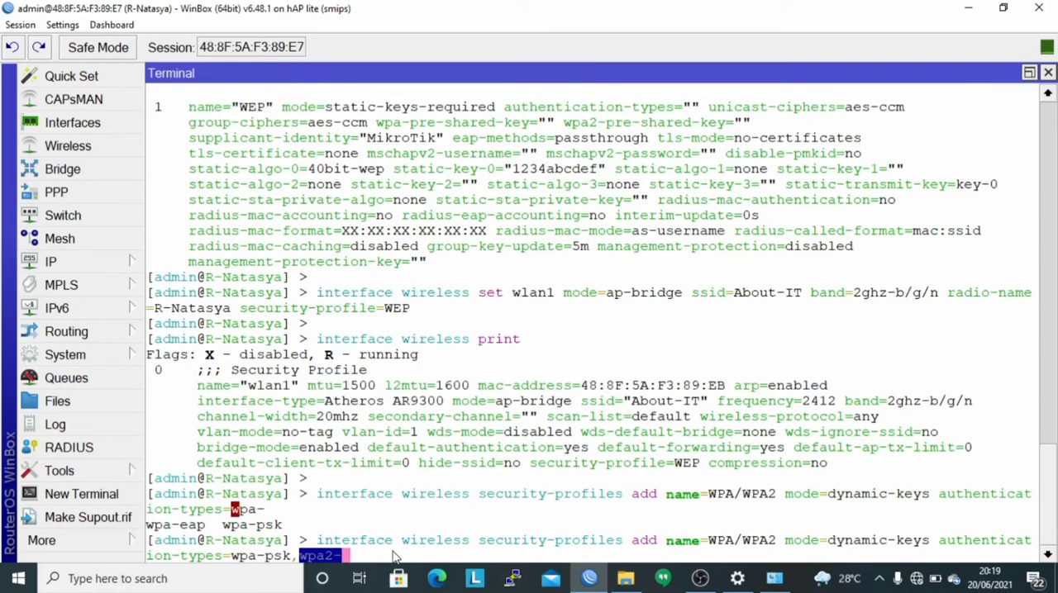
key("Tab")
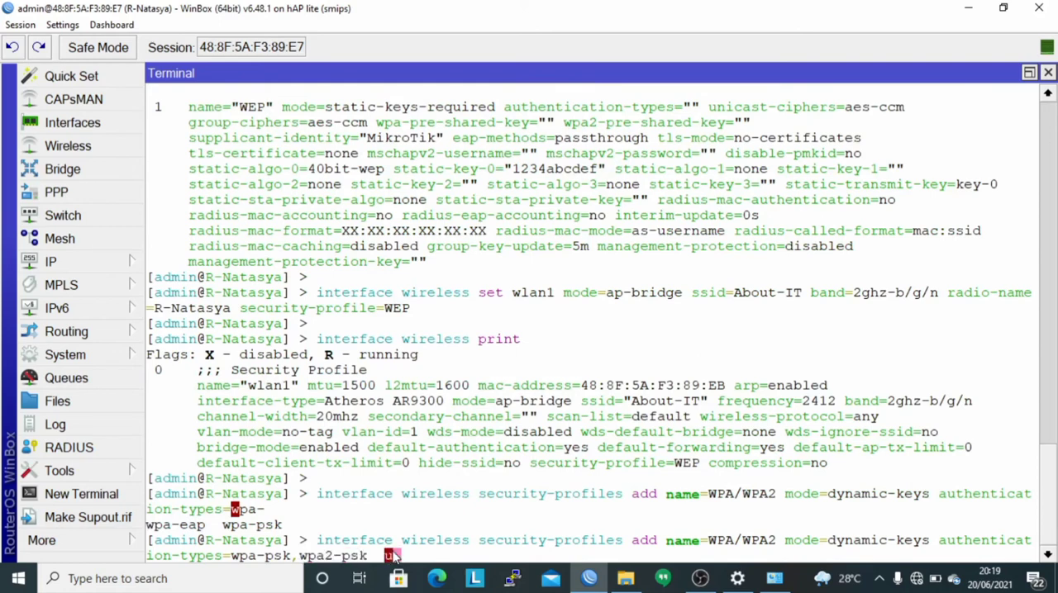
Append unicast-ciphers=aes-ccm,tkip to the security profile command.
key("BackSpace")
type("unica")
key("Tab")
type("a")
key("Tab")
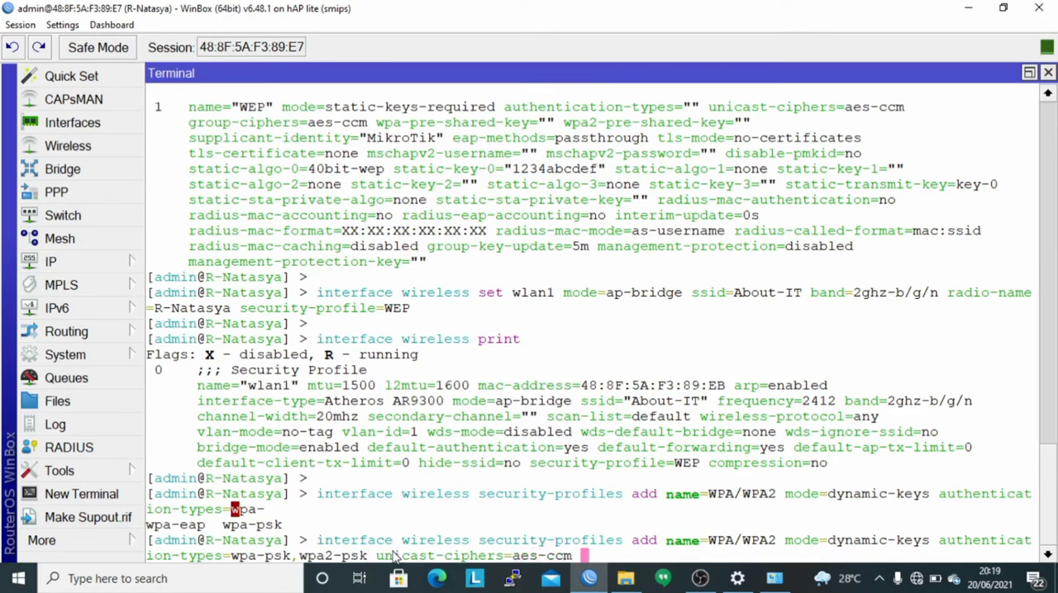
key("BackSpace")
type(",tkip group-ci")
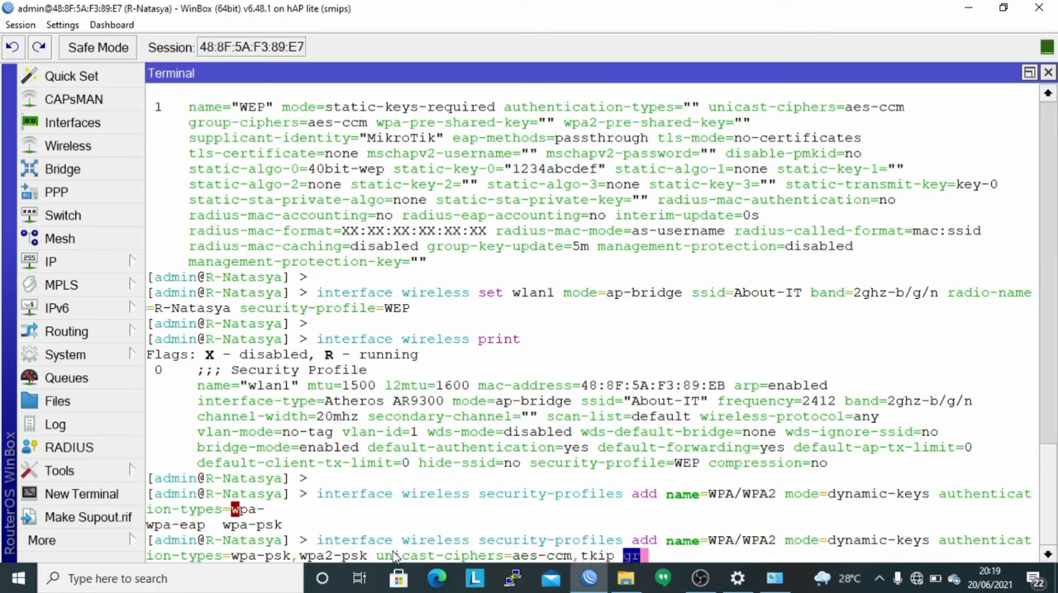
Append group-ciphers=aes-ccm,tkip to the security profile command.
key("Tab")
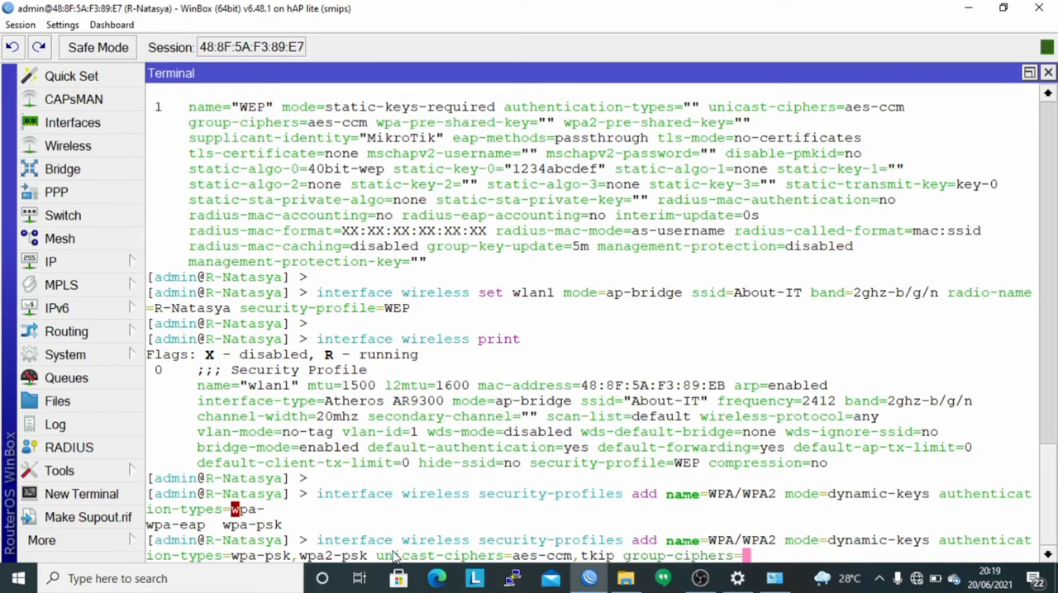
type("aes-ccm,")
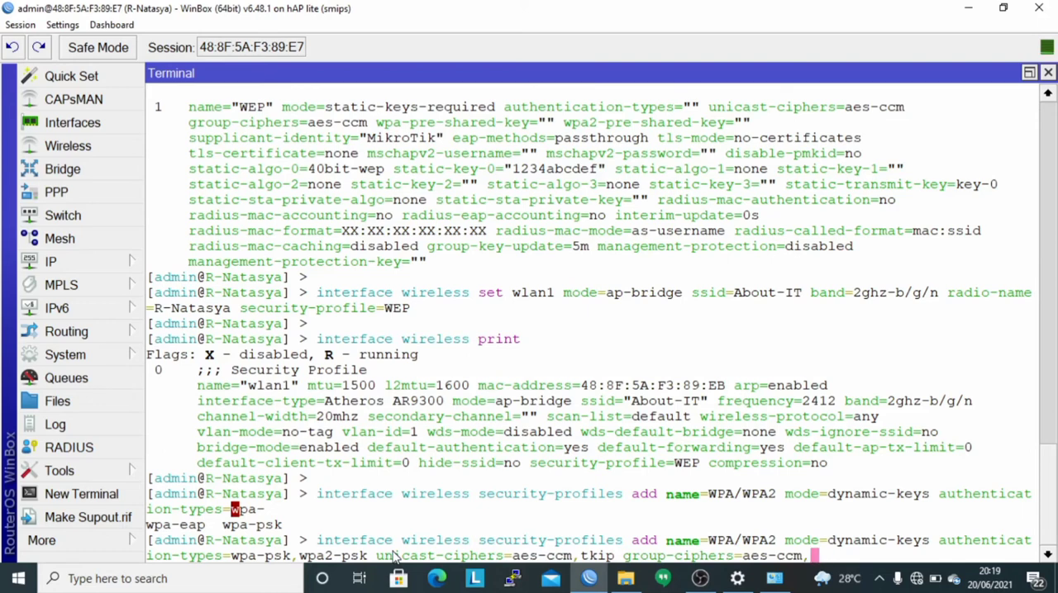
type("tkip")
key("BackSpace")
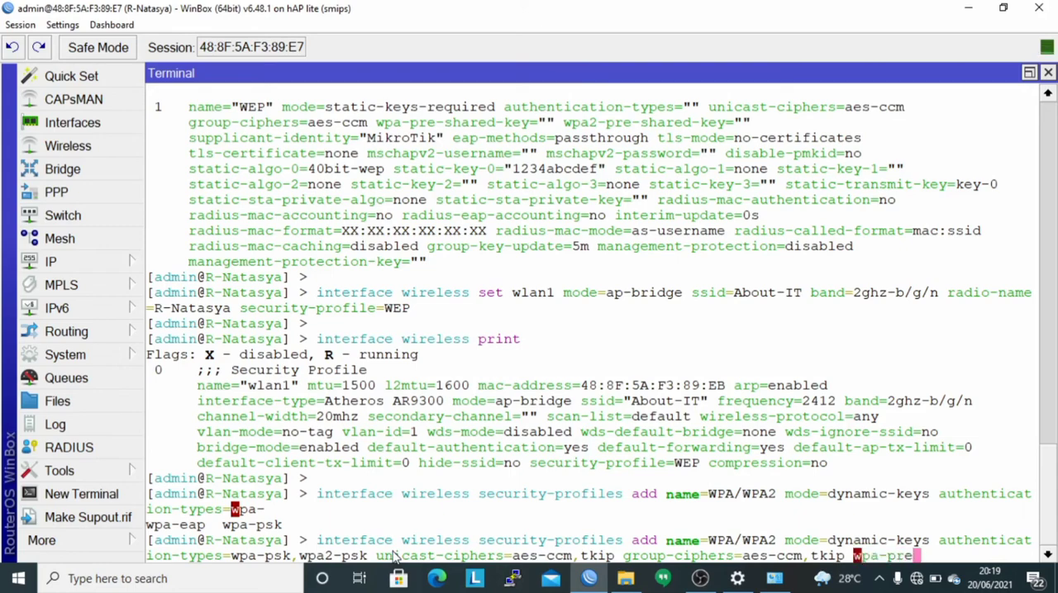
Append the wpa-pre-shared-key parameter with the WPA passphrase in quotation marks.
key("Tab")
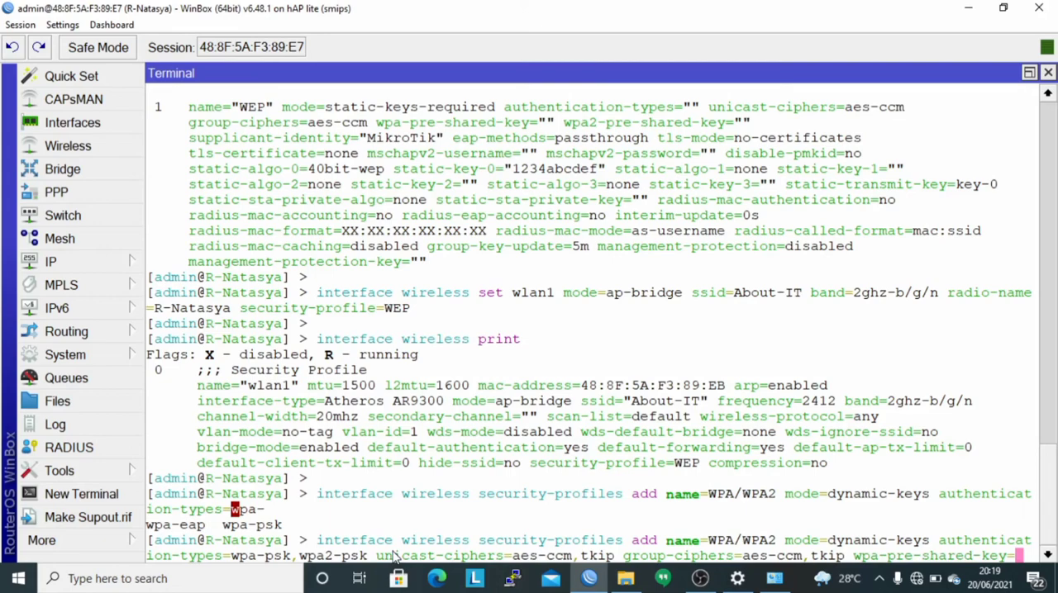
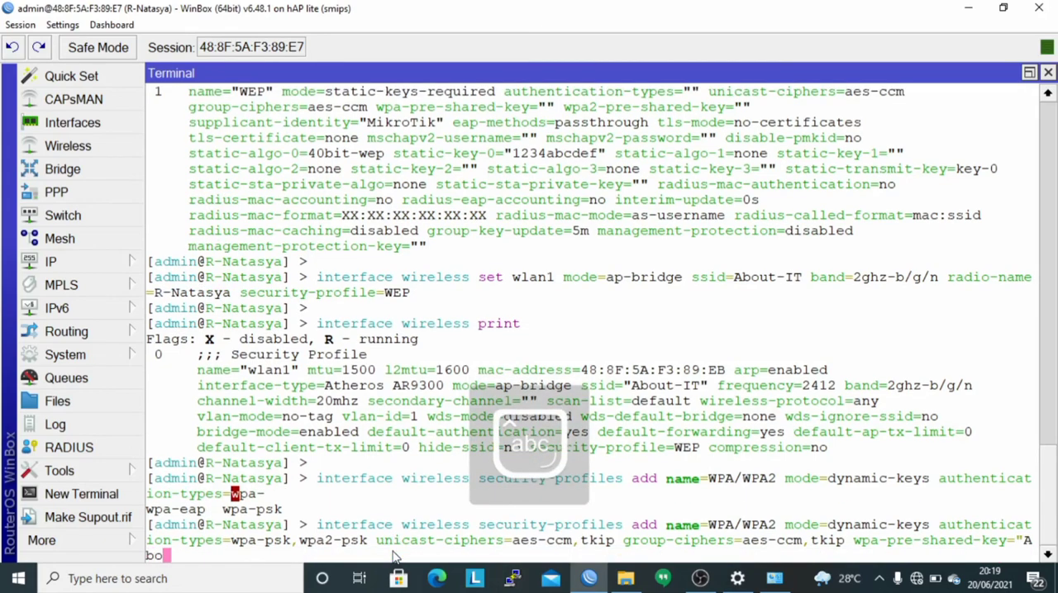
key("Caps_Lock")
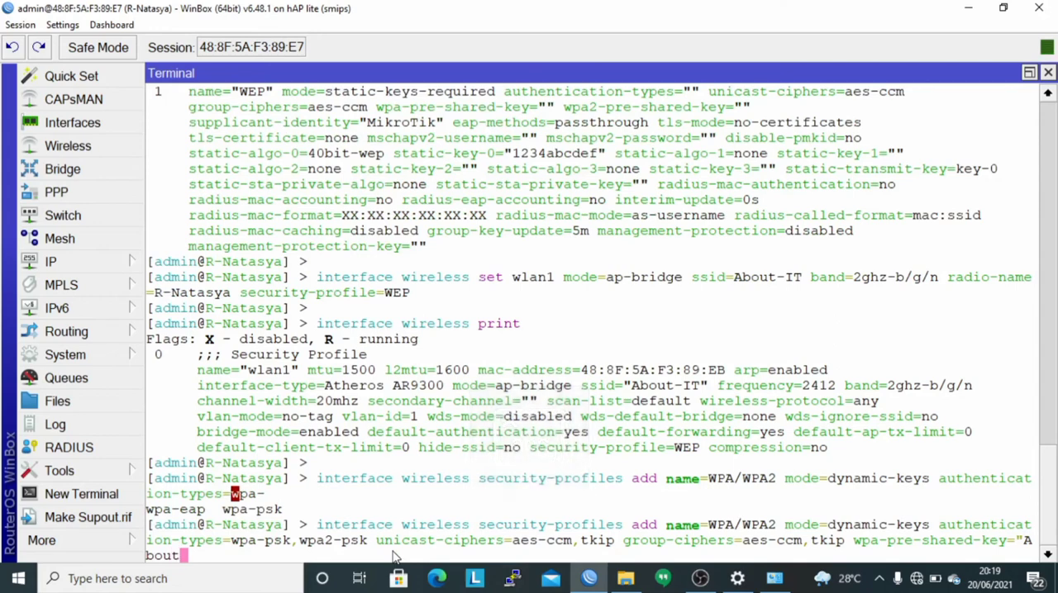
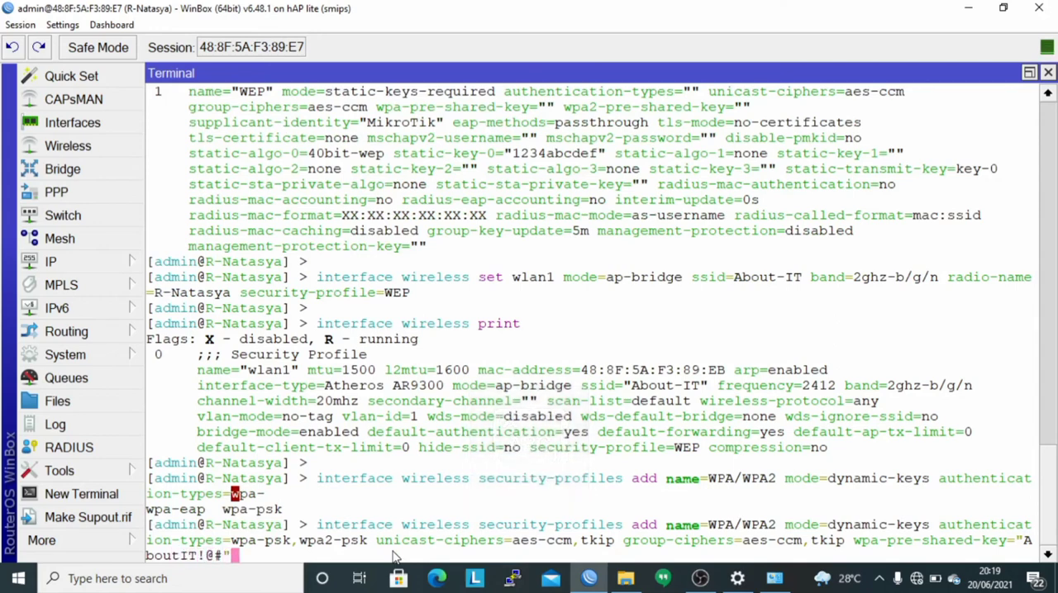
Append wpa2-pre-shared-key with the same quoted passphrase and run the command to create the WPA/WPA2 profile.
key("Caps_Lock")
type("wpa2")
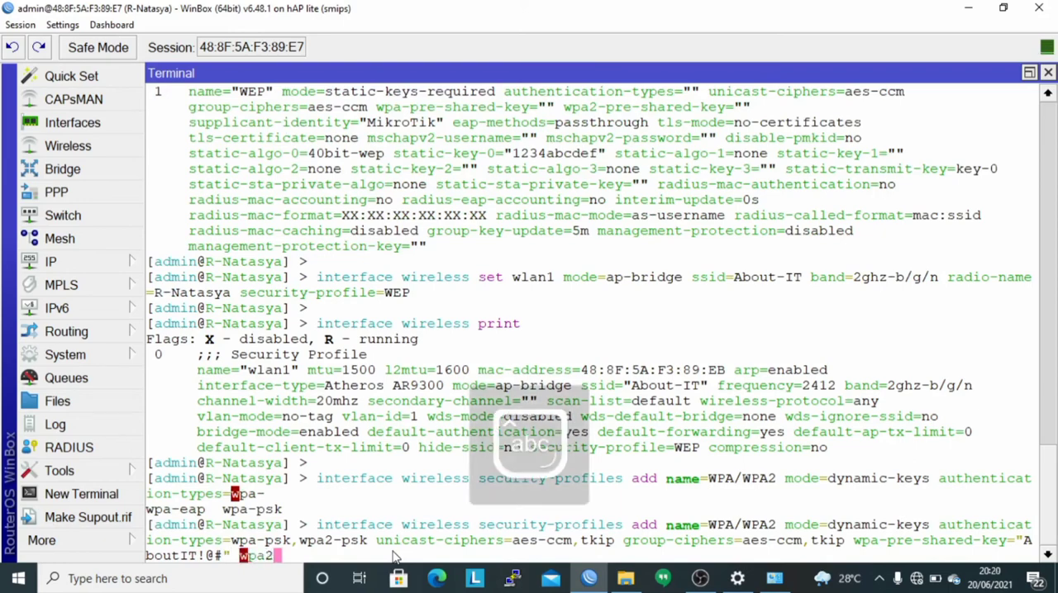
type("-p")
key("Caps_Lock")
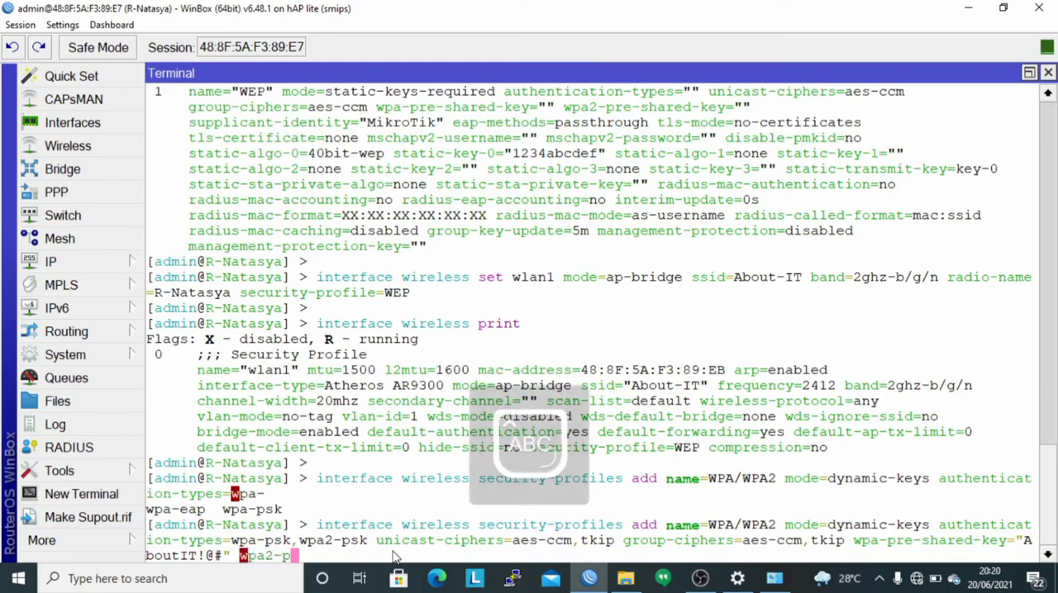
key("Caps_Lock")
key("Tab")
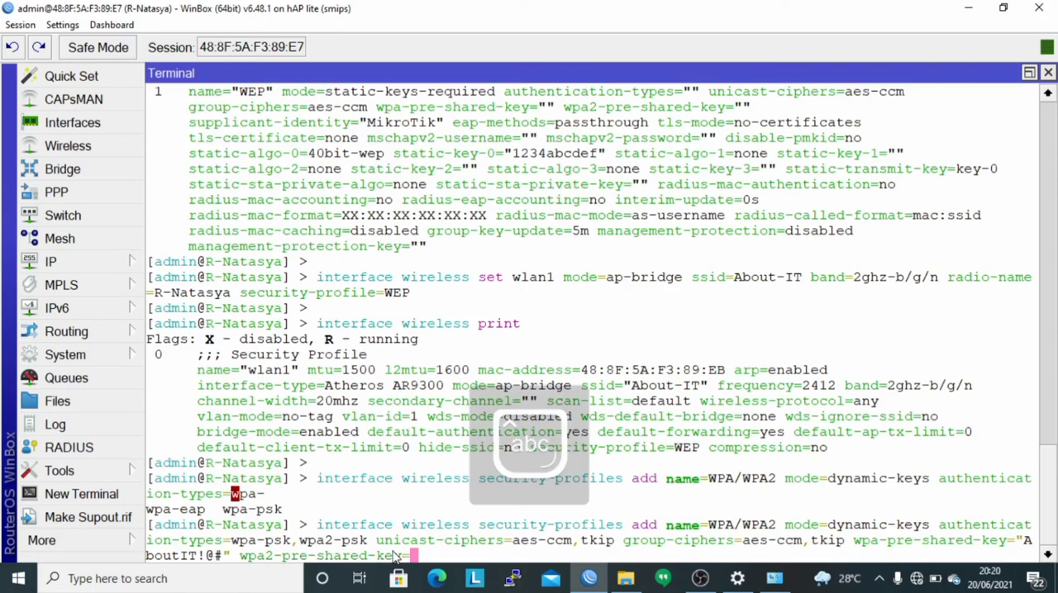
key("Caps_Lock")
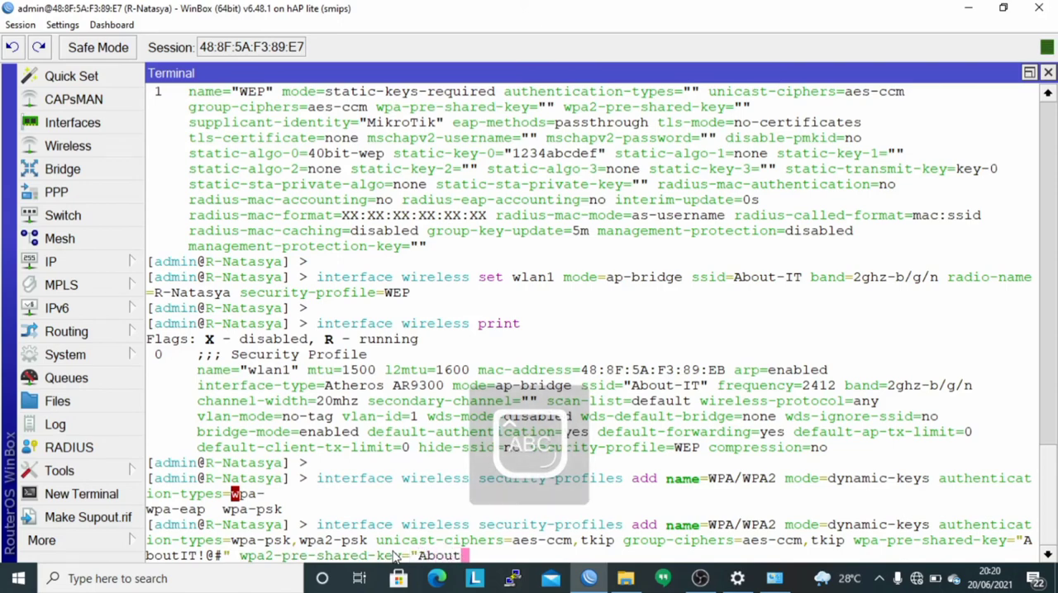
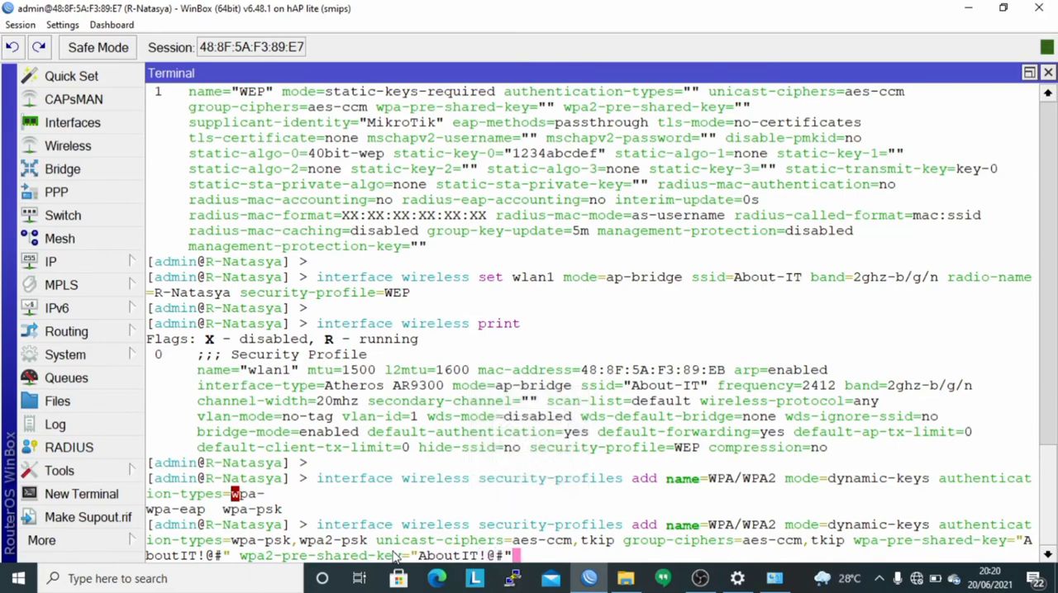
key("Caps_Lock")
key("Return")
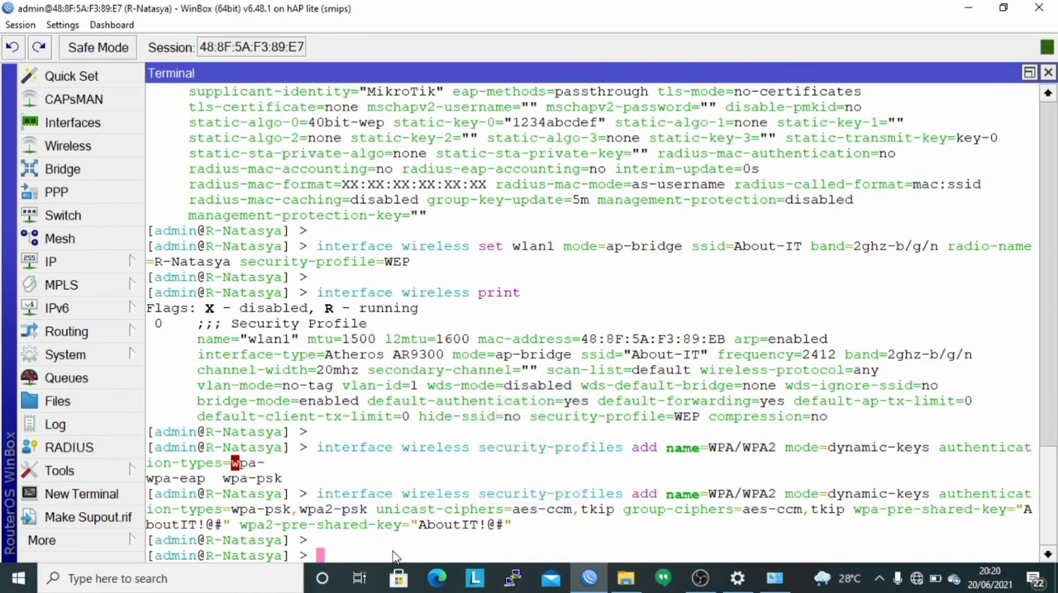
Print the wireless security profiles, check the WPA/WPA2 entry's settings, and quit the listing.
type("interface wireless security-profiles print")
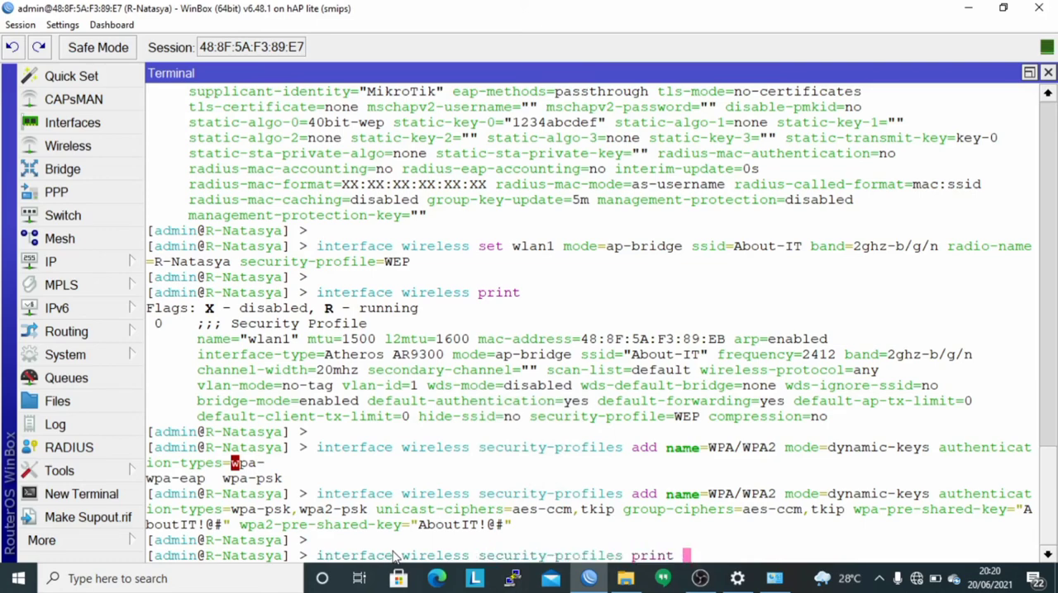
key("Return")
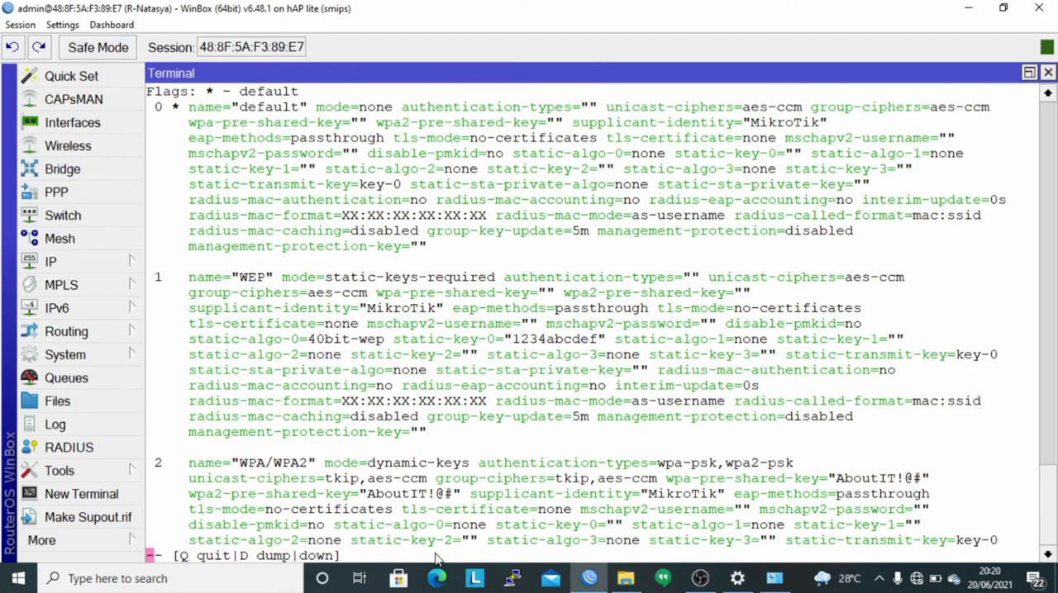
left_click_drag(435, 556, 434, 524)
left_click(432, 482)
key("q")
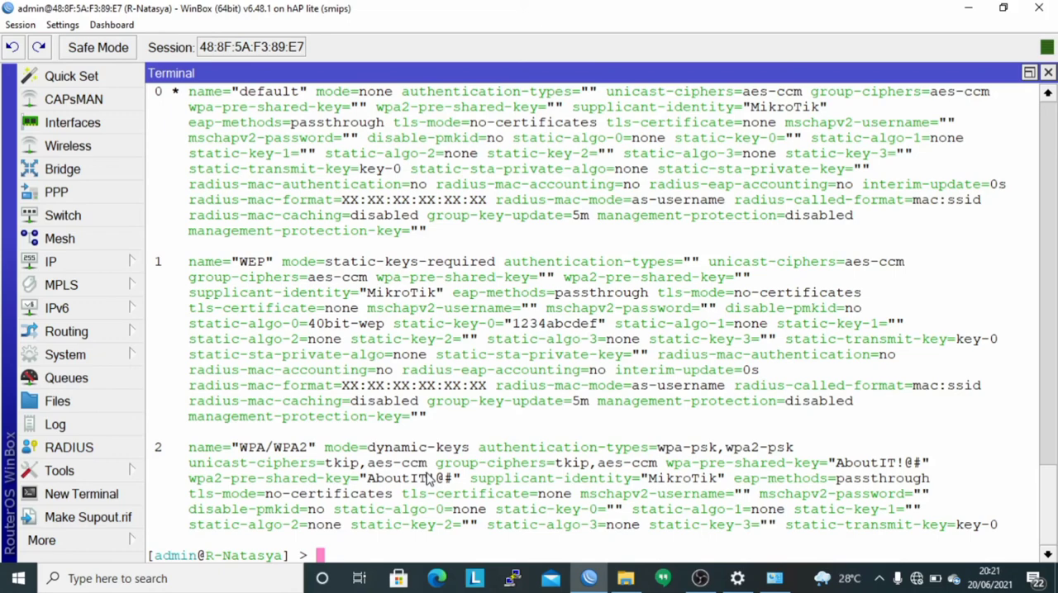
Begin an "interface wireless set" command and list its available parameters.
type("interface wireless s")
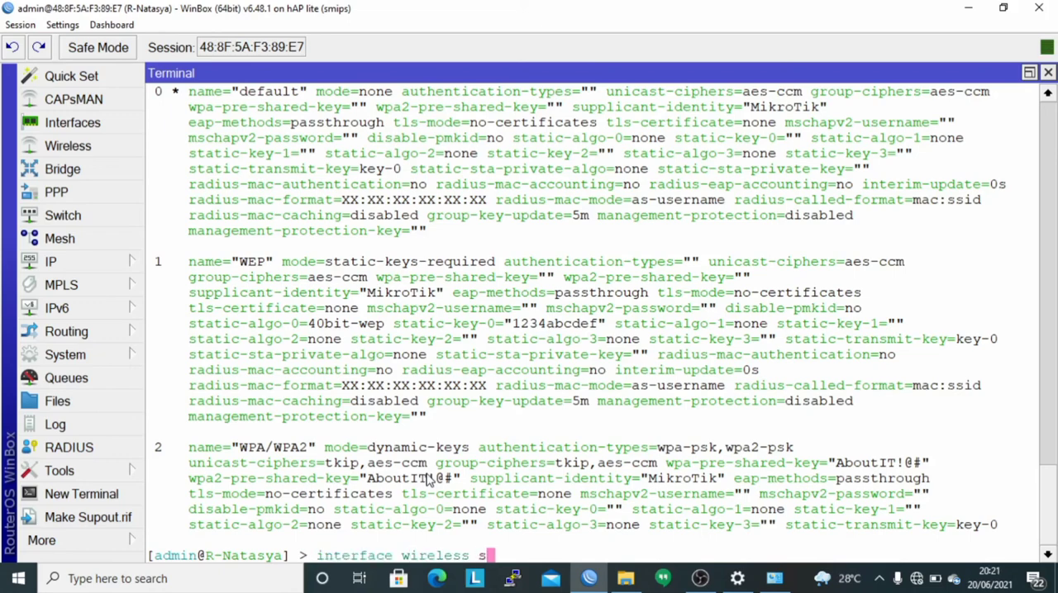
type("et w")
key("BackSpace")
key("Tab")
key("Tab")
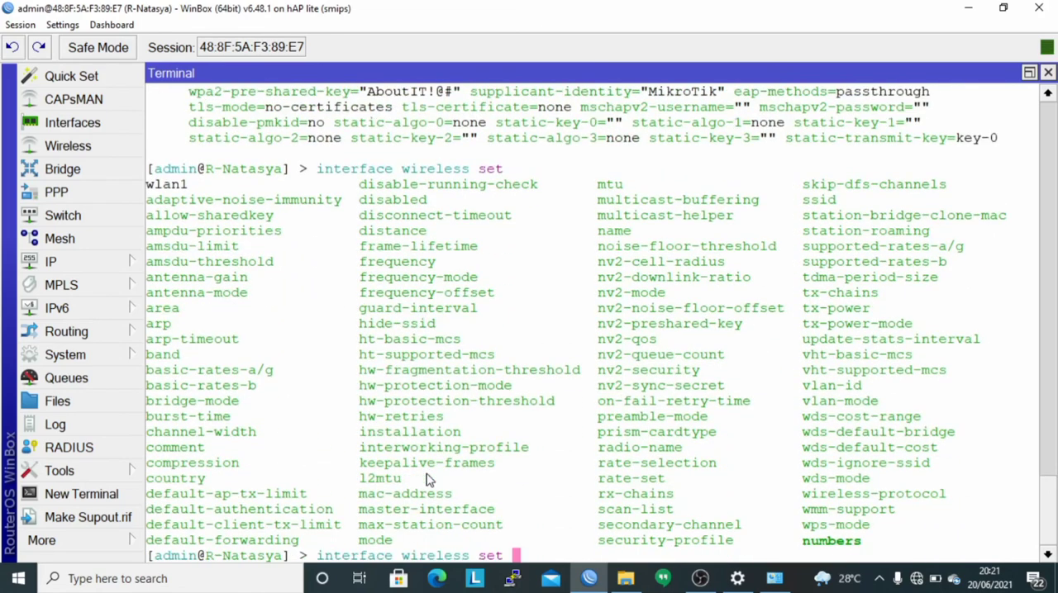
Complete the set command for wlan1 with security-profile=WPA/WPA2 and run it.
type("2")
key("BackSpace")
type("wl")
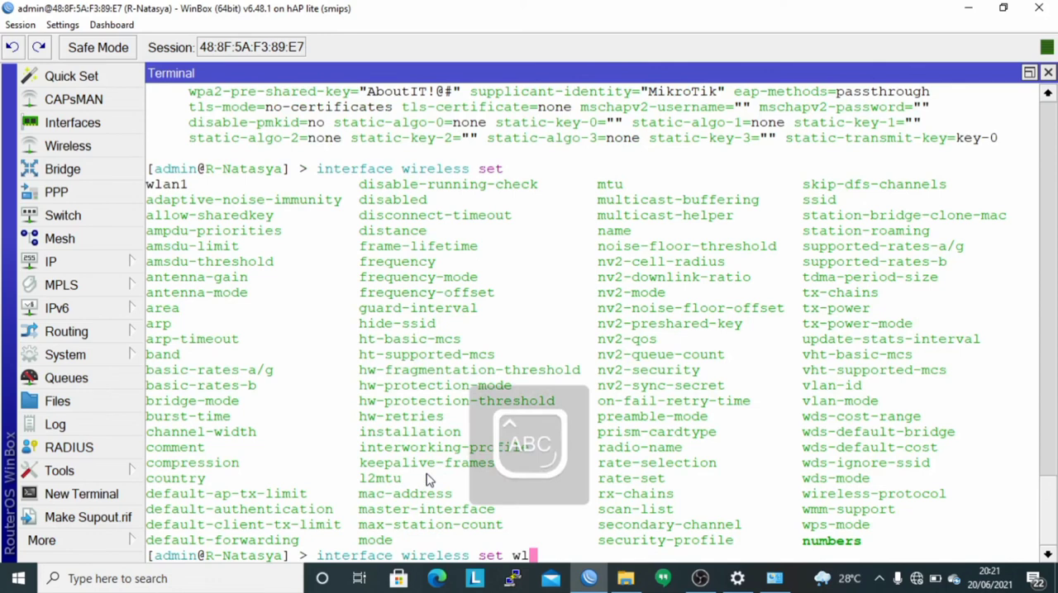
type("an1")
key("Caps_Lock")
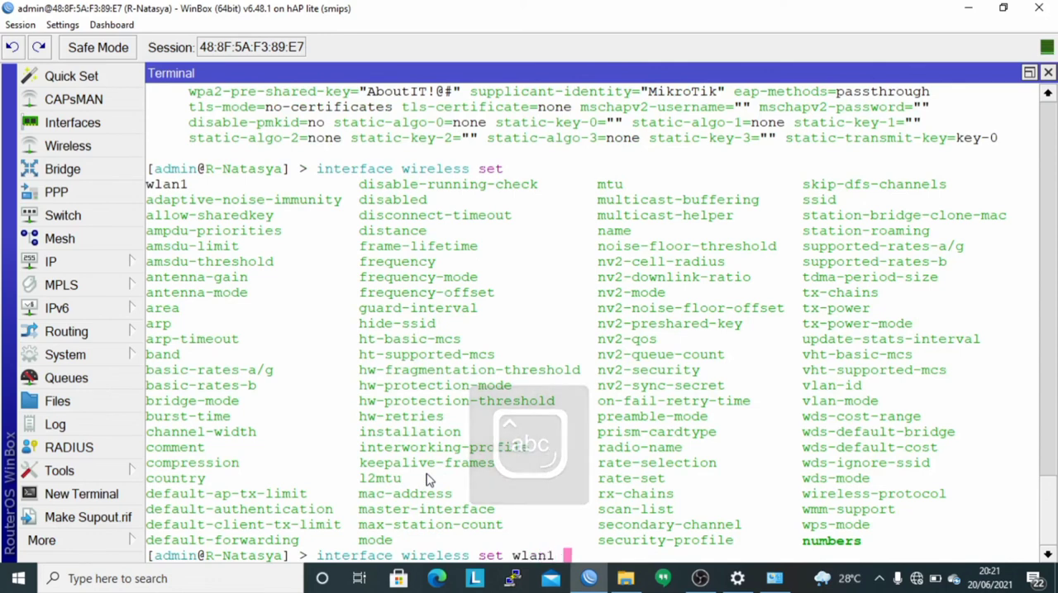
type("secu")
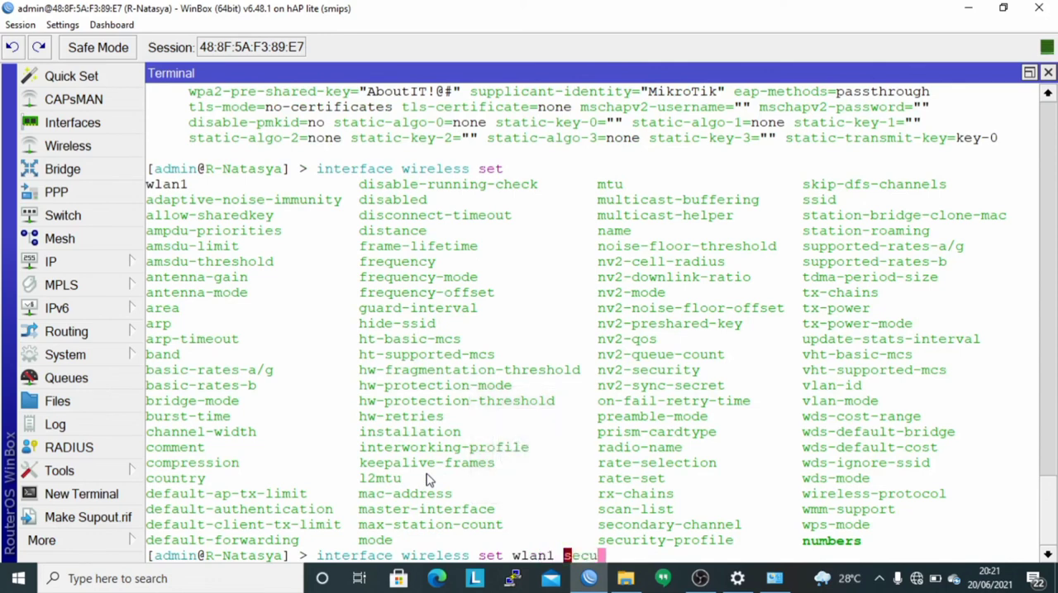
key("Tab")
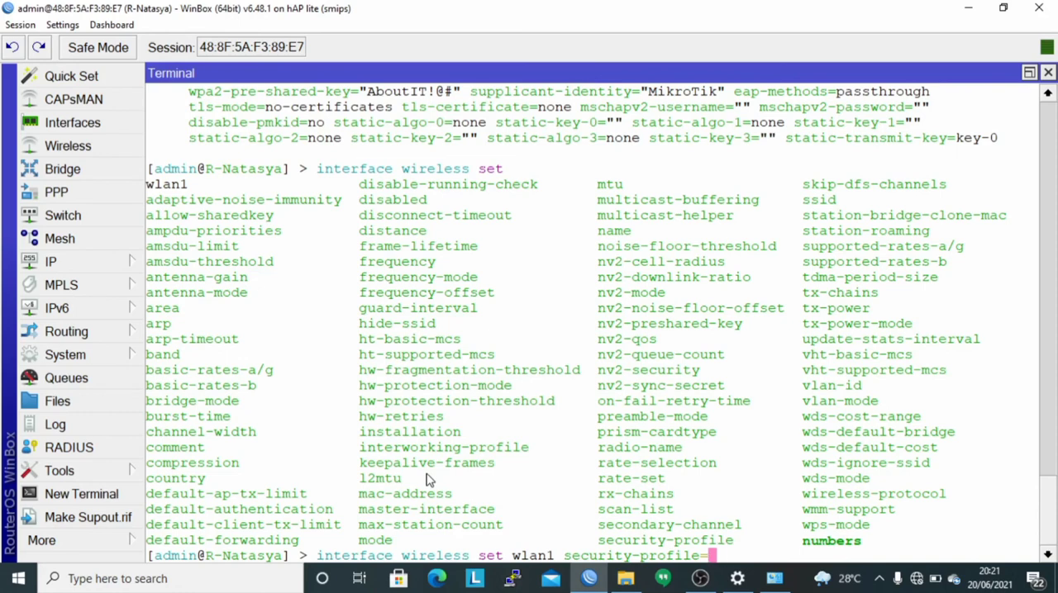
key("Caps_Lock")
type("W")
key("Tab")
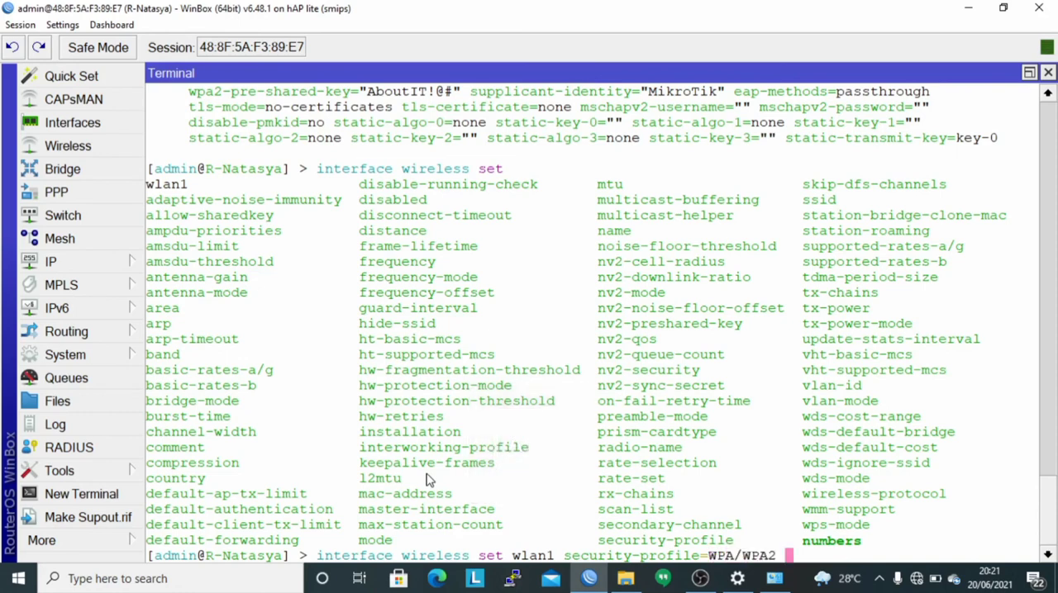
key("Return")
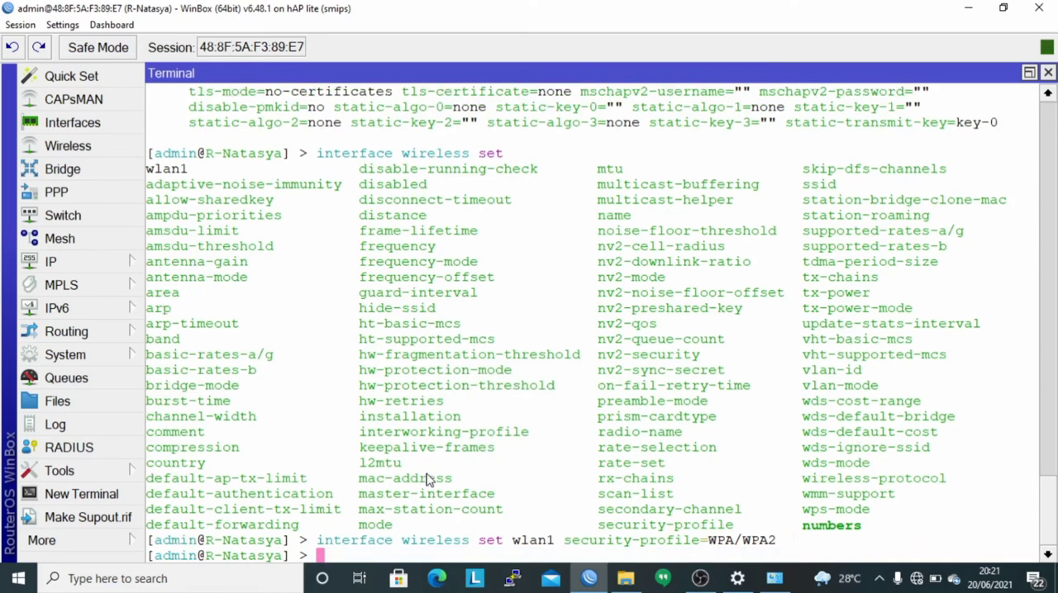
Run "interface wireless print" to check the security profile assigned to wlan1.
key("Return")
key("Caps_Lock")
type("interface wireless print")
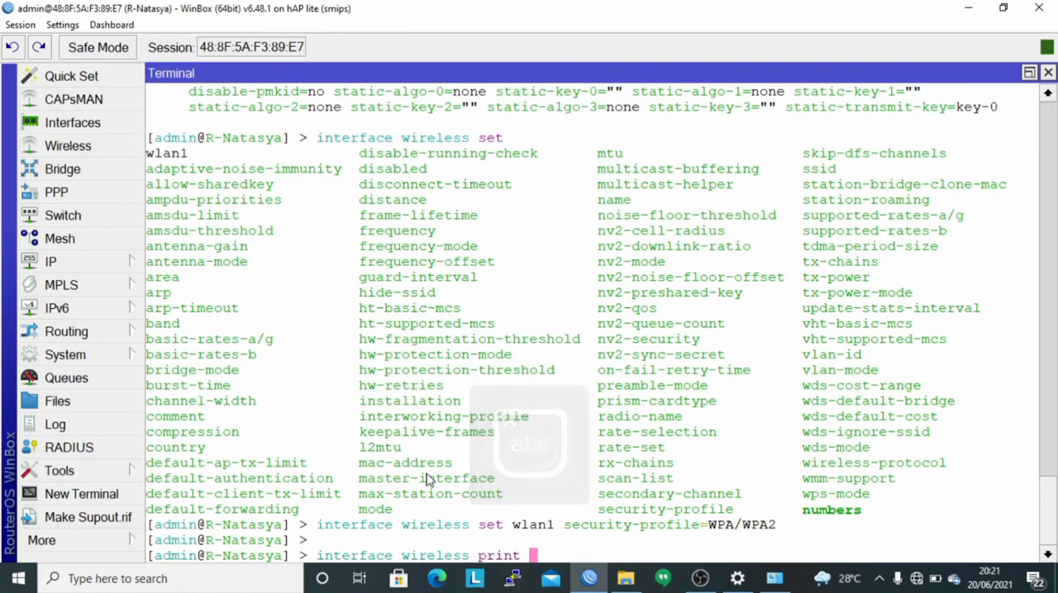
key("Return")
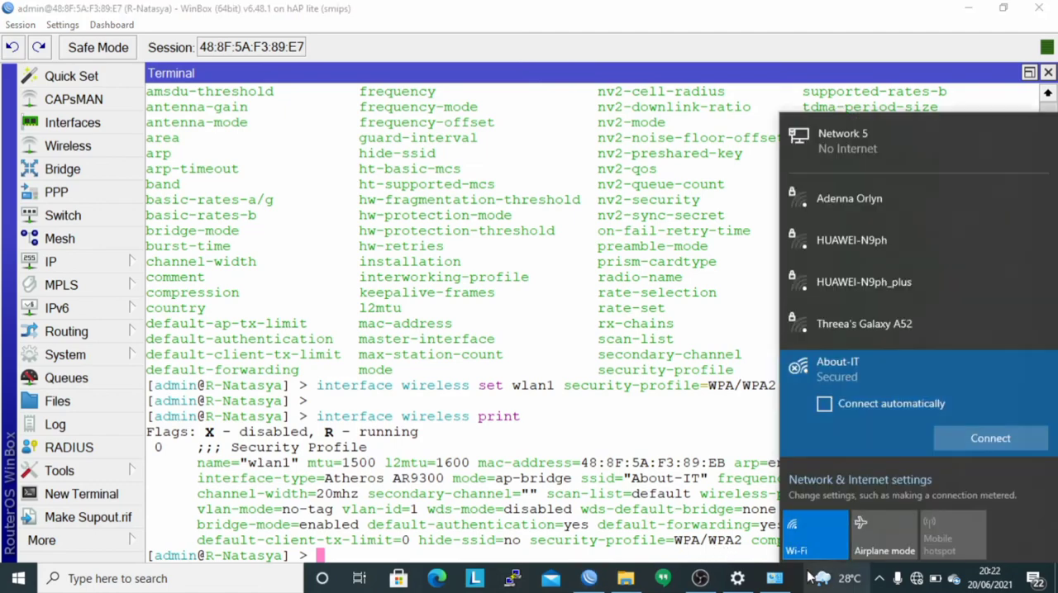
Connect the computer to the About-IT Wi-Fi network, entering the network security key.
left_click(803, 577)
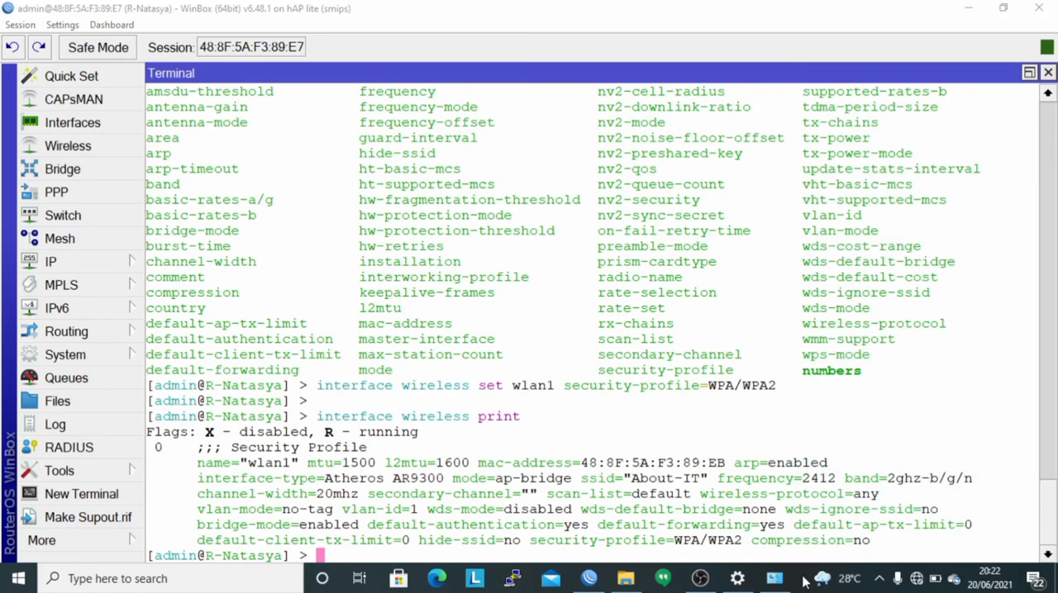
left_click(917, 578)
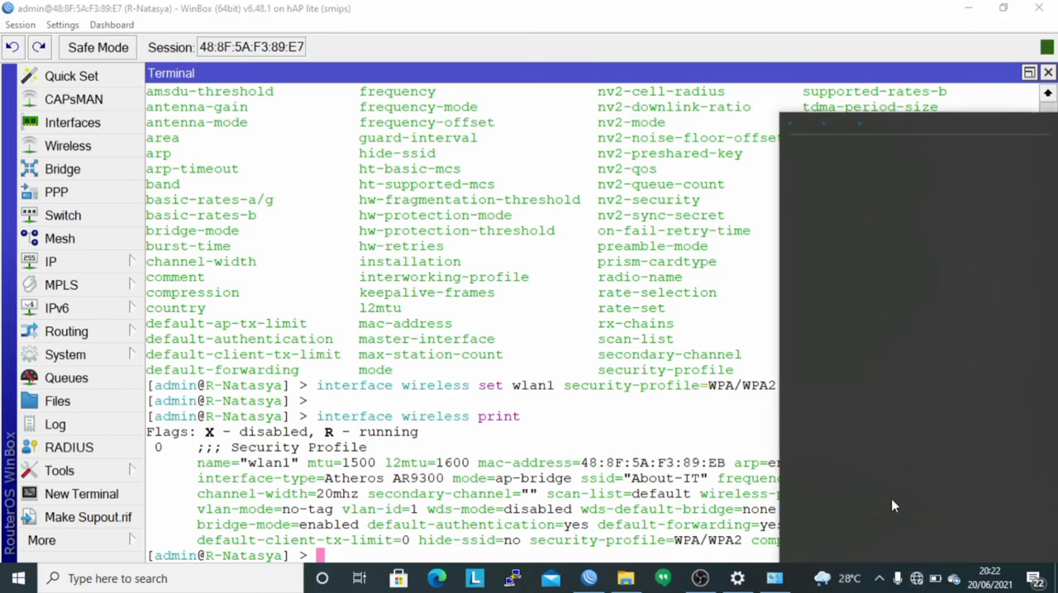
left_click(834, 382)
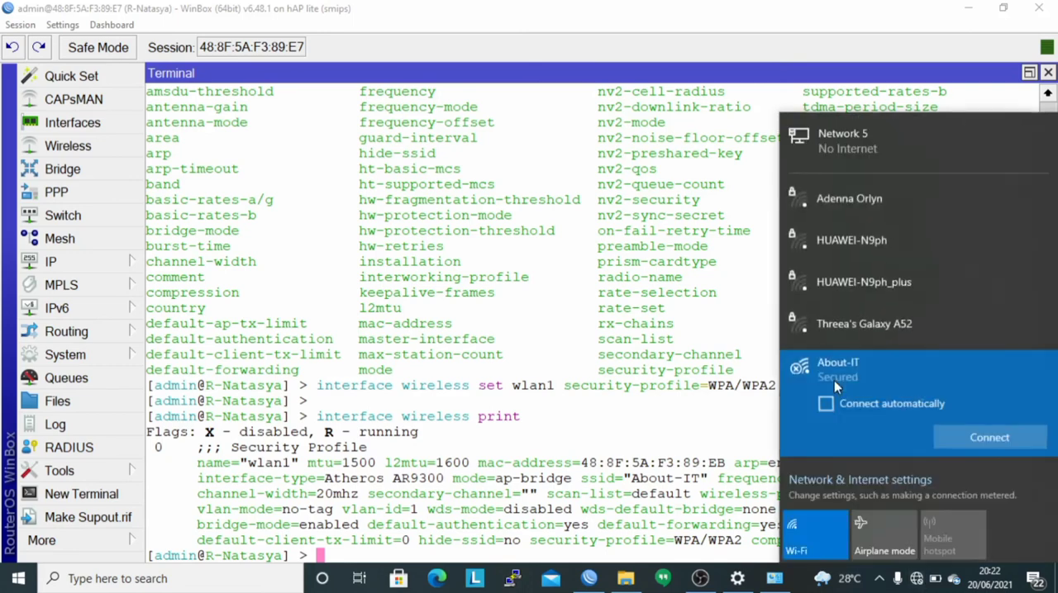
left_click(963, 435)
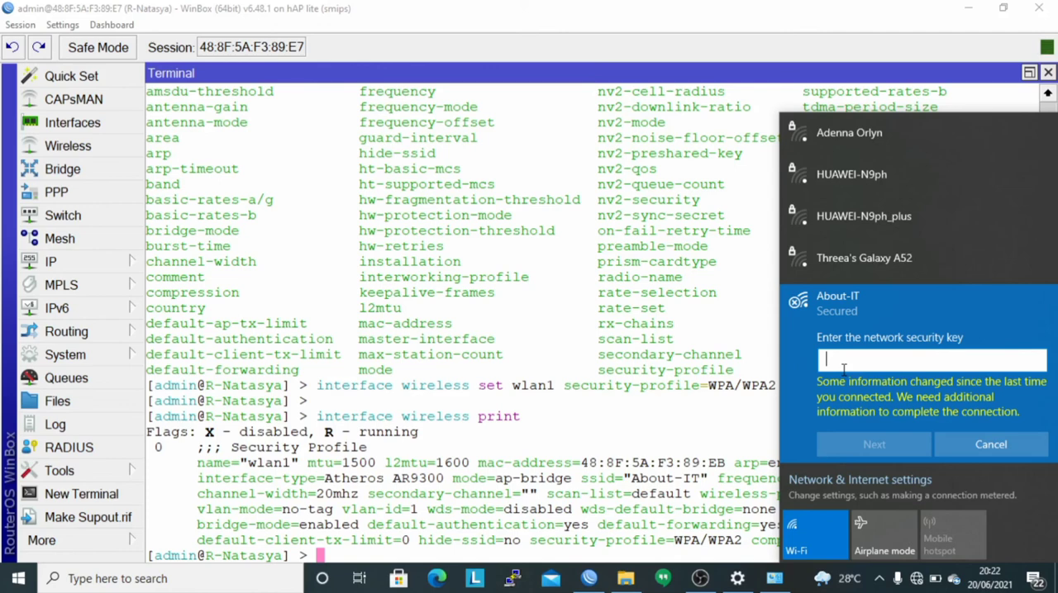
type("*****")
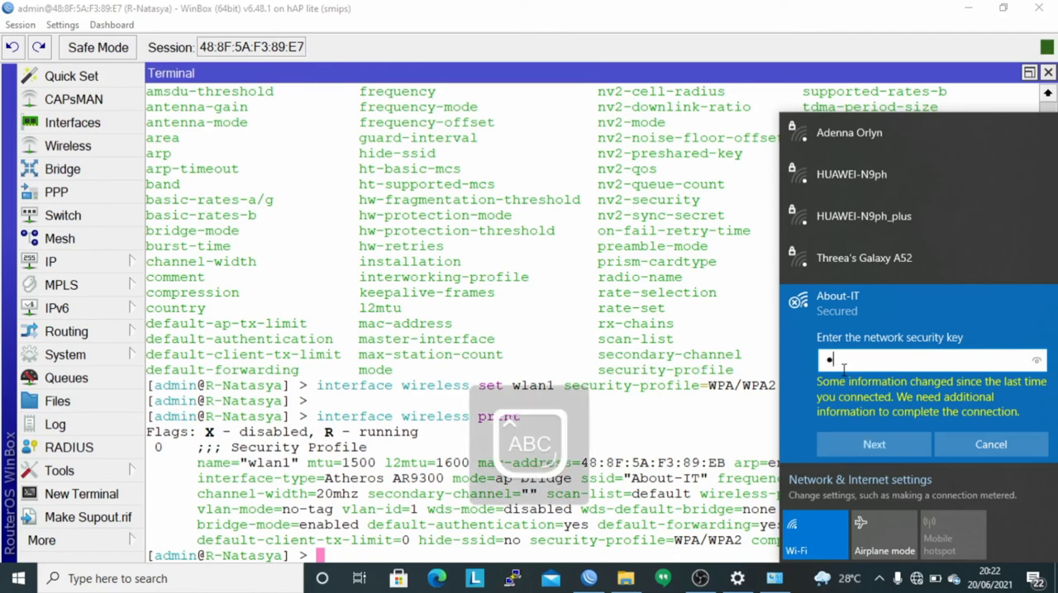
key("Caps_Lock")
type("******")
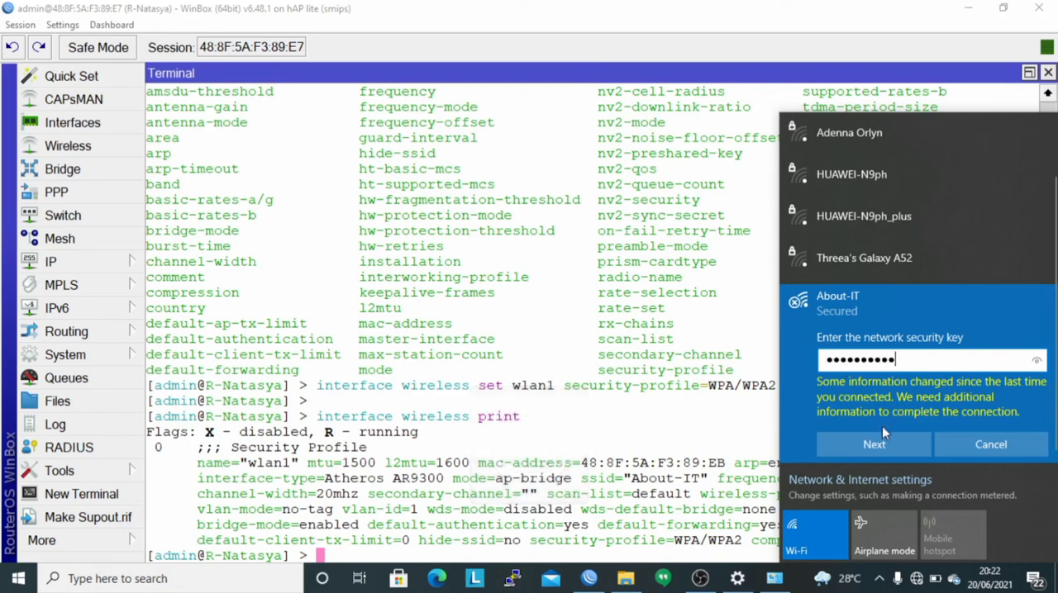
left_click(1037, 361)
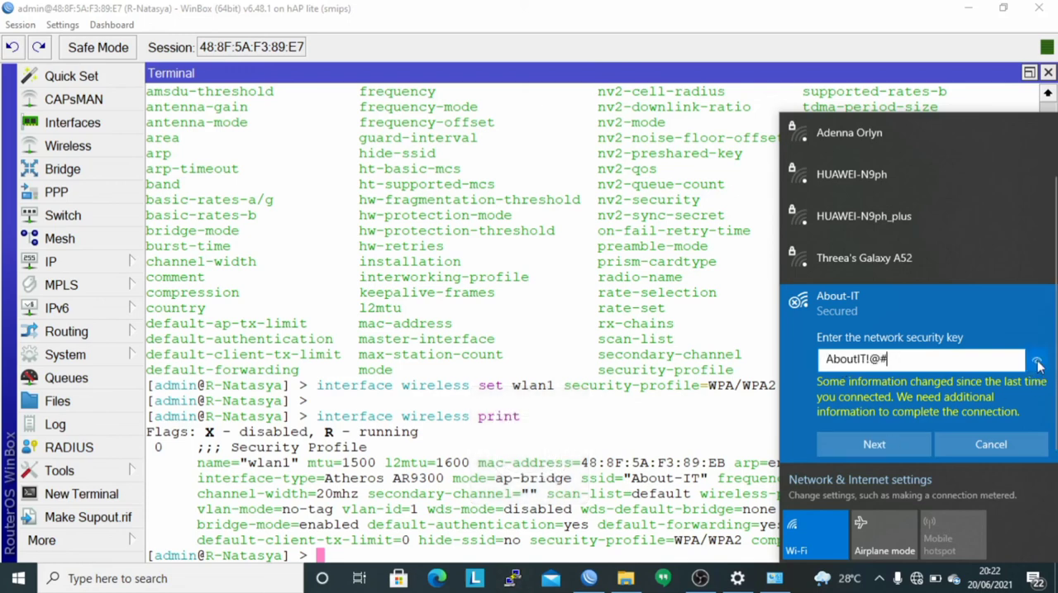
left_click(858, 451)
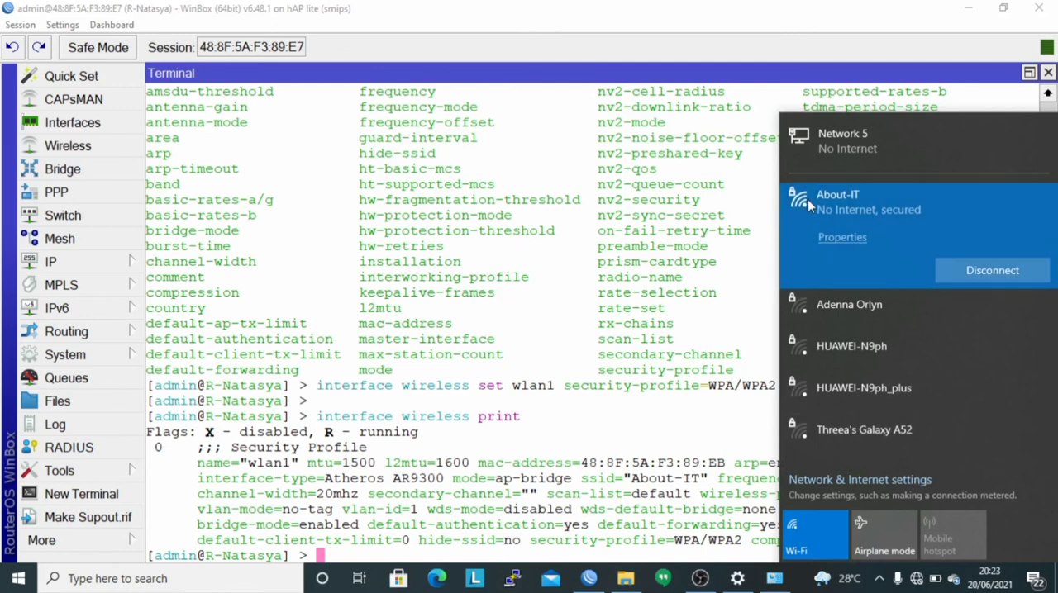
Switch to Network Connections and check the Wi-Fi adapter's connection details, including its IPv4 address, gateway and DHCP server, closing both dialogs.
left_click(773, 580)
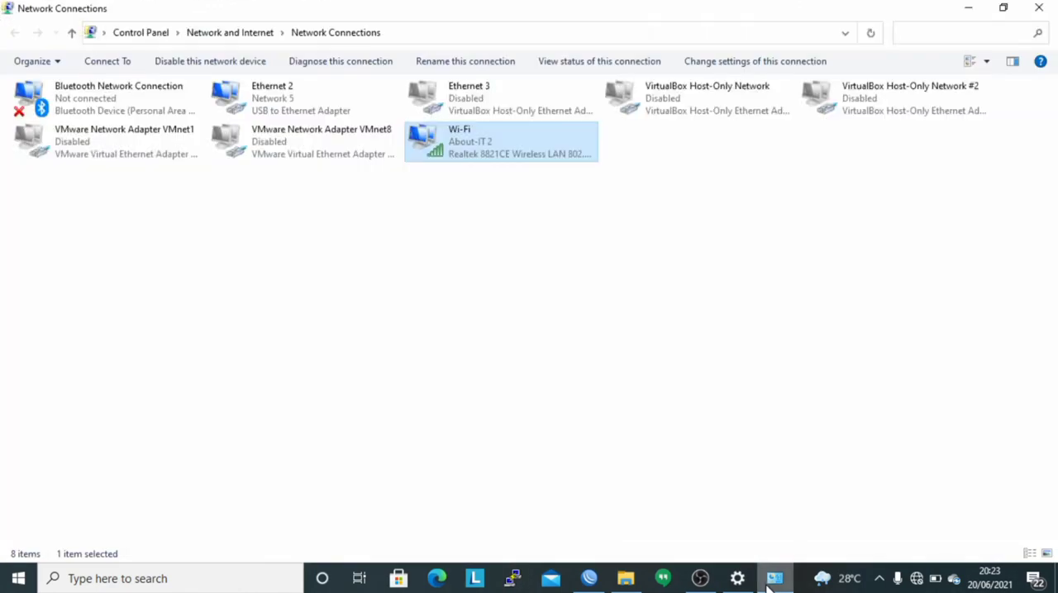
right_click(497, 147)
left_click(535, 189)
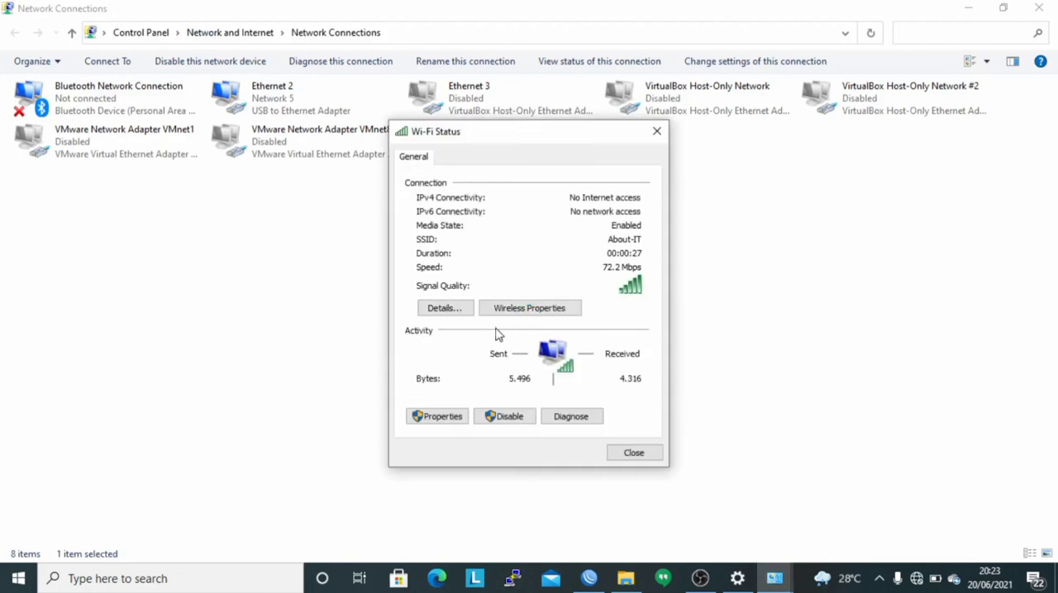
left_click(456, 308)
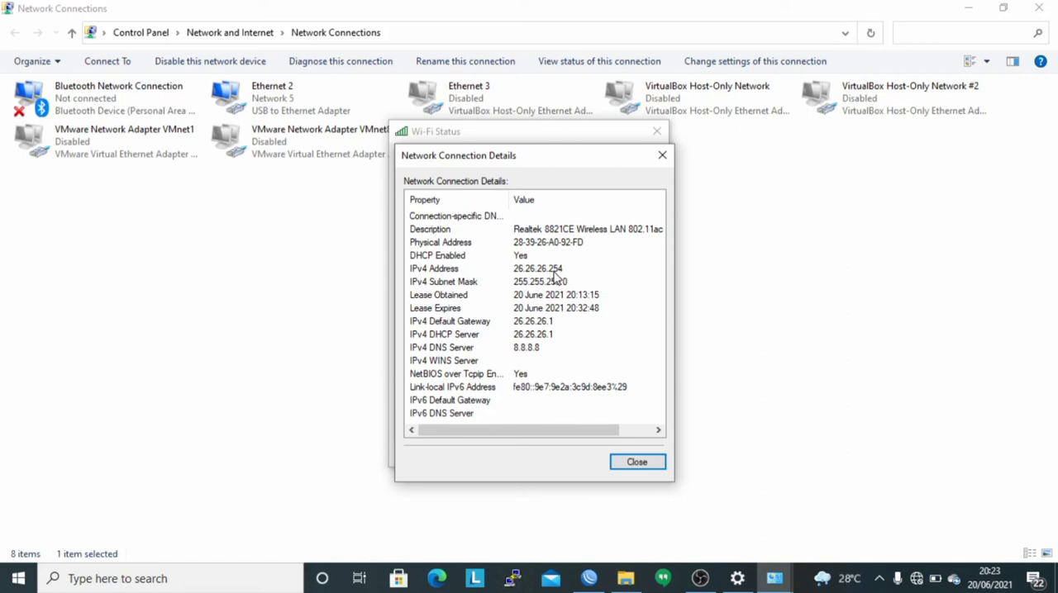
left_click(637, 461)
left_click(657, 132)
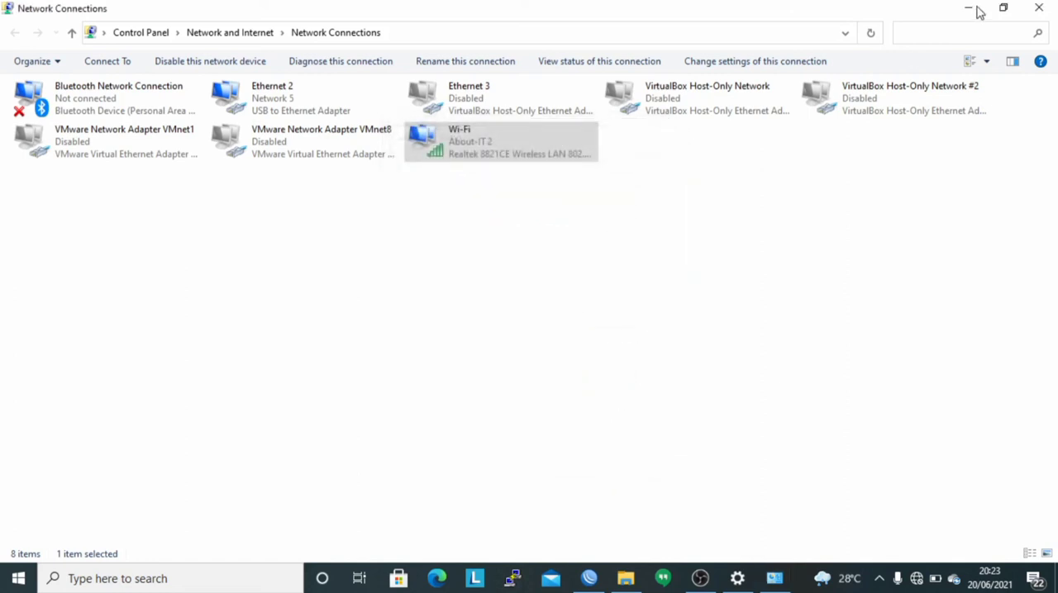
Minimize the Network Connections and WinBox windows to show the desktop.
left_click(965, 7)
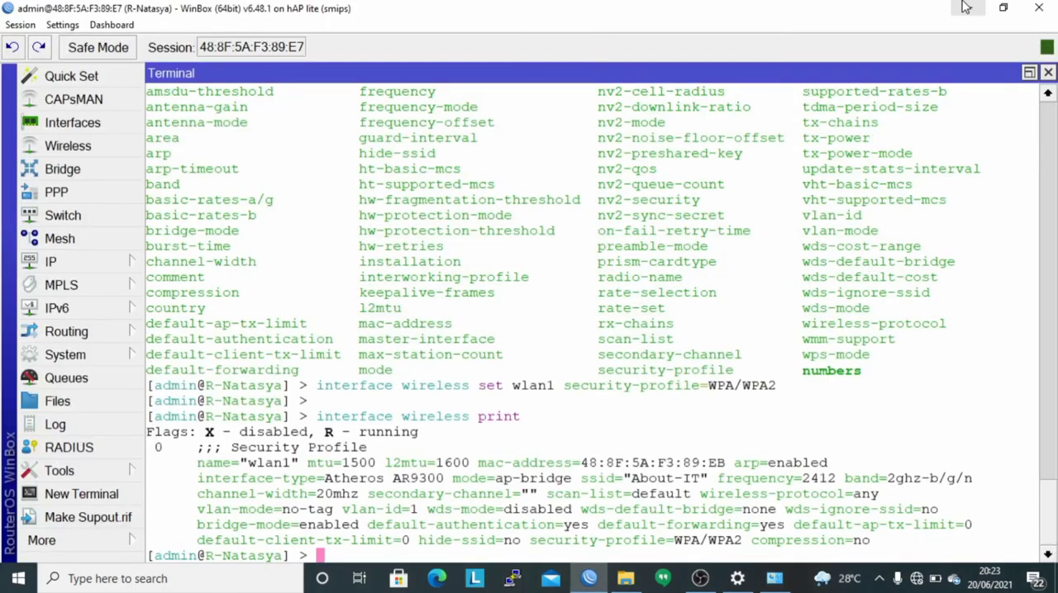
left_click(965, 7)
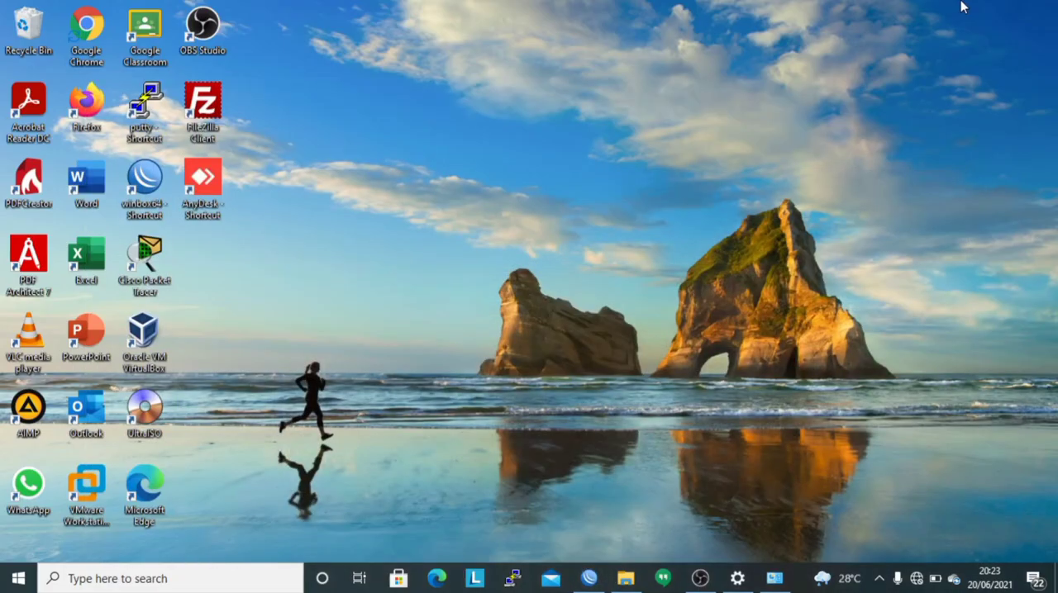